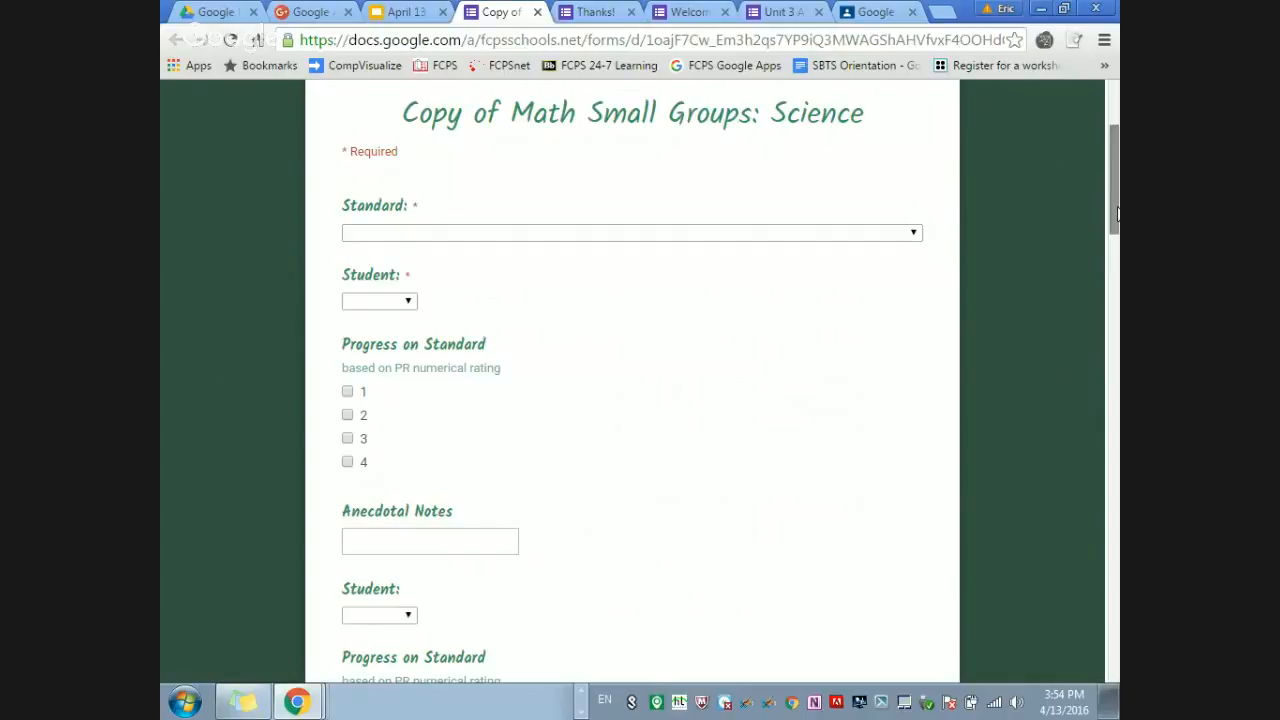
Step: Set the form's Standard to 4.1 (i), data collected, recorded, analyzed, and displayed using bar and basic line graphs
drag(1117, 213, 1117, 228)
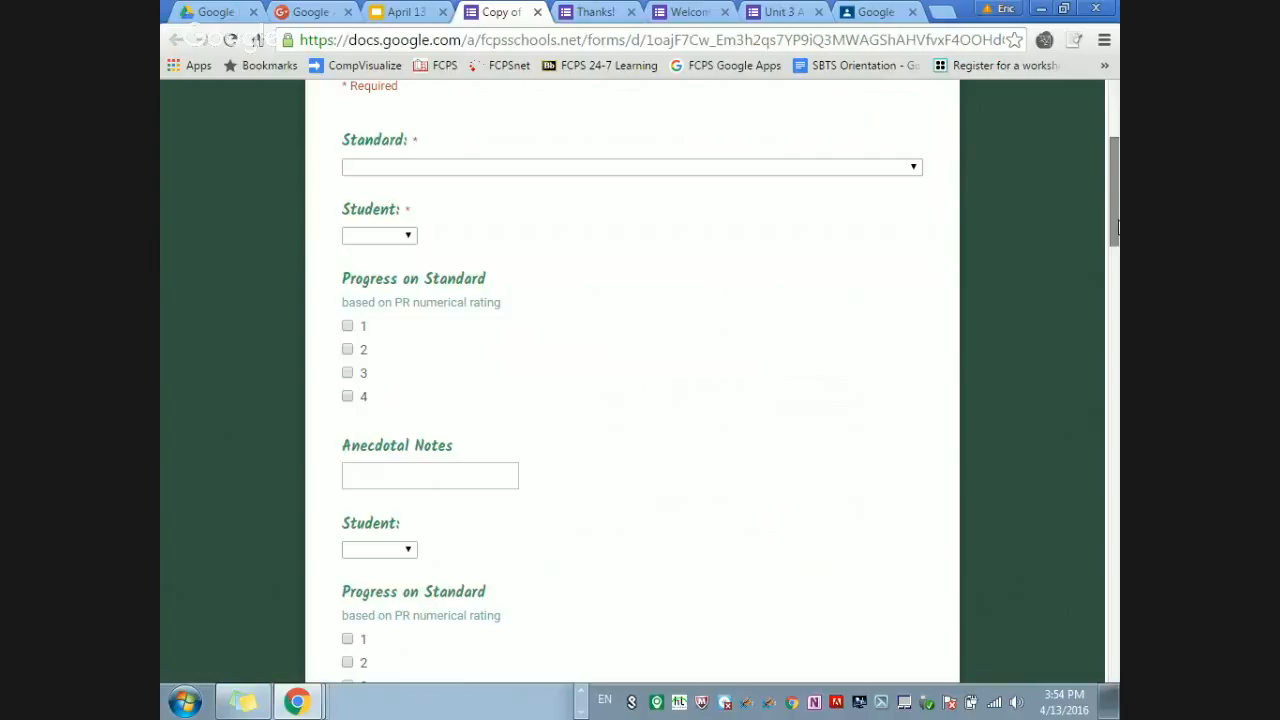
click(890, 171)
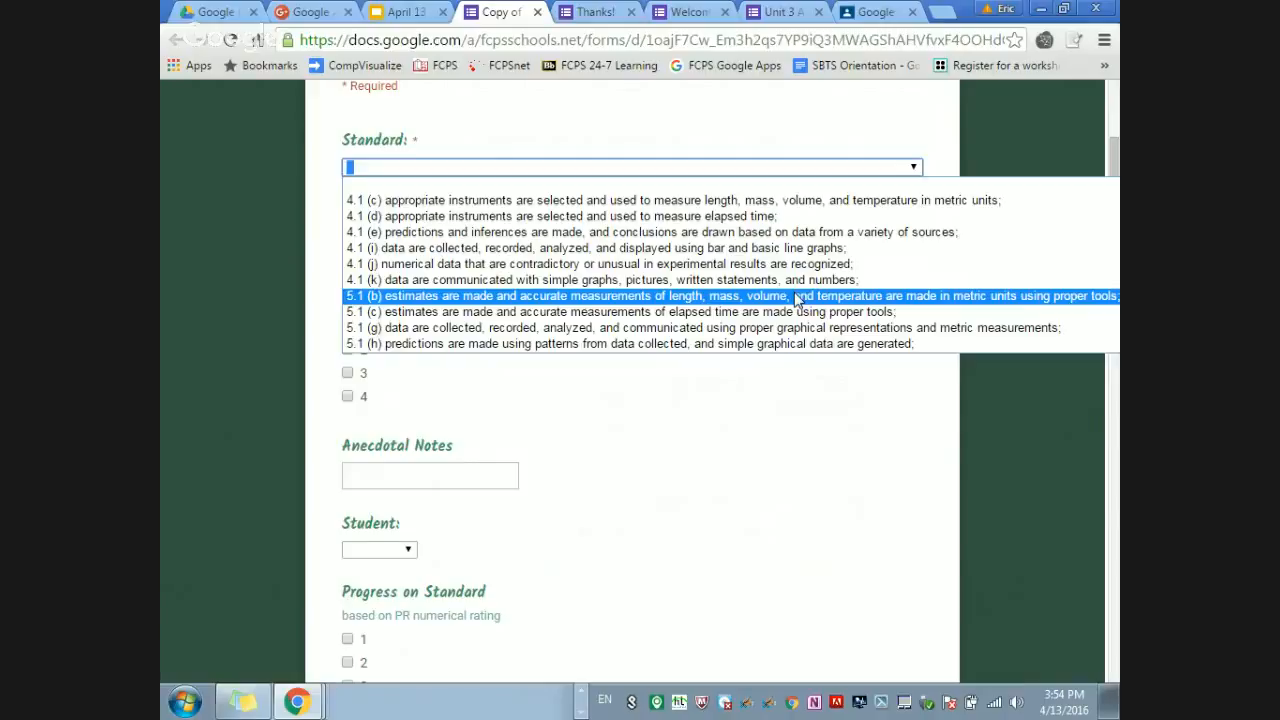
click(769, 446)
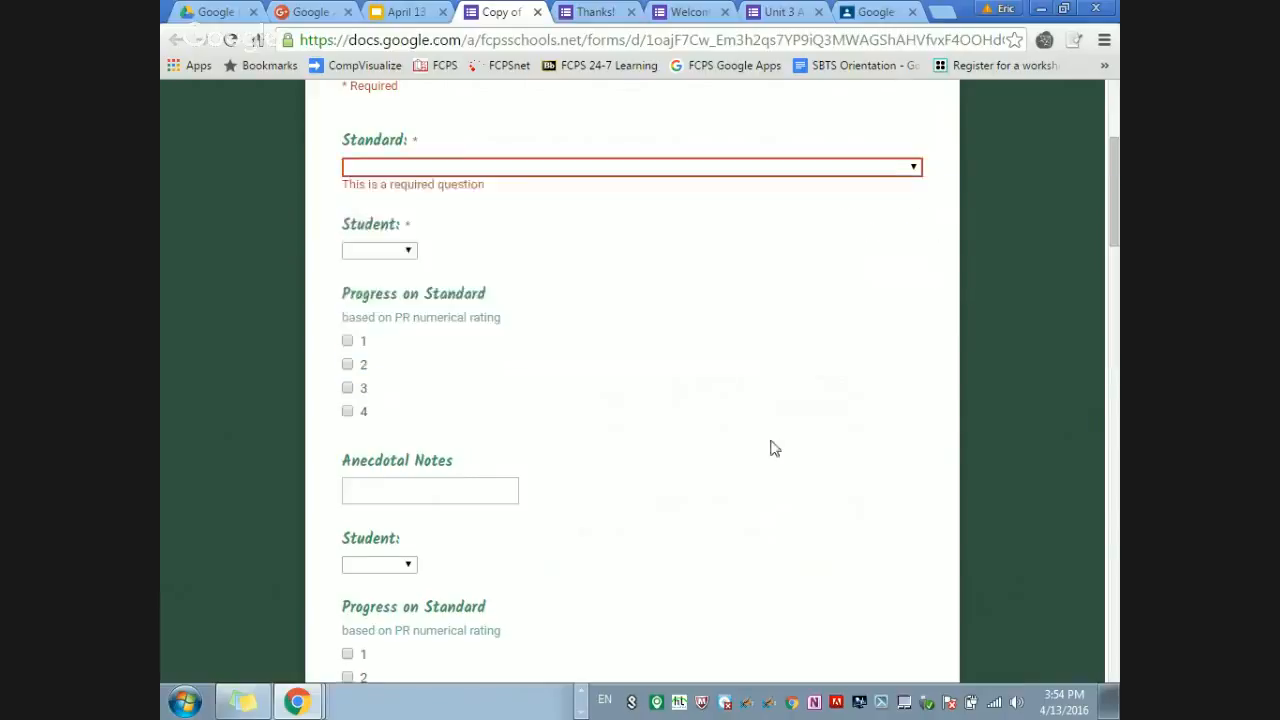
click(419, 171)
click(508, 308)
Step: Fill in the first student entry with a student's name, a progress rating of 2, and the anecdotal note "asdasd"
click(393, 240)
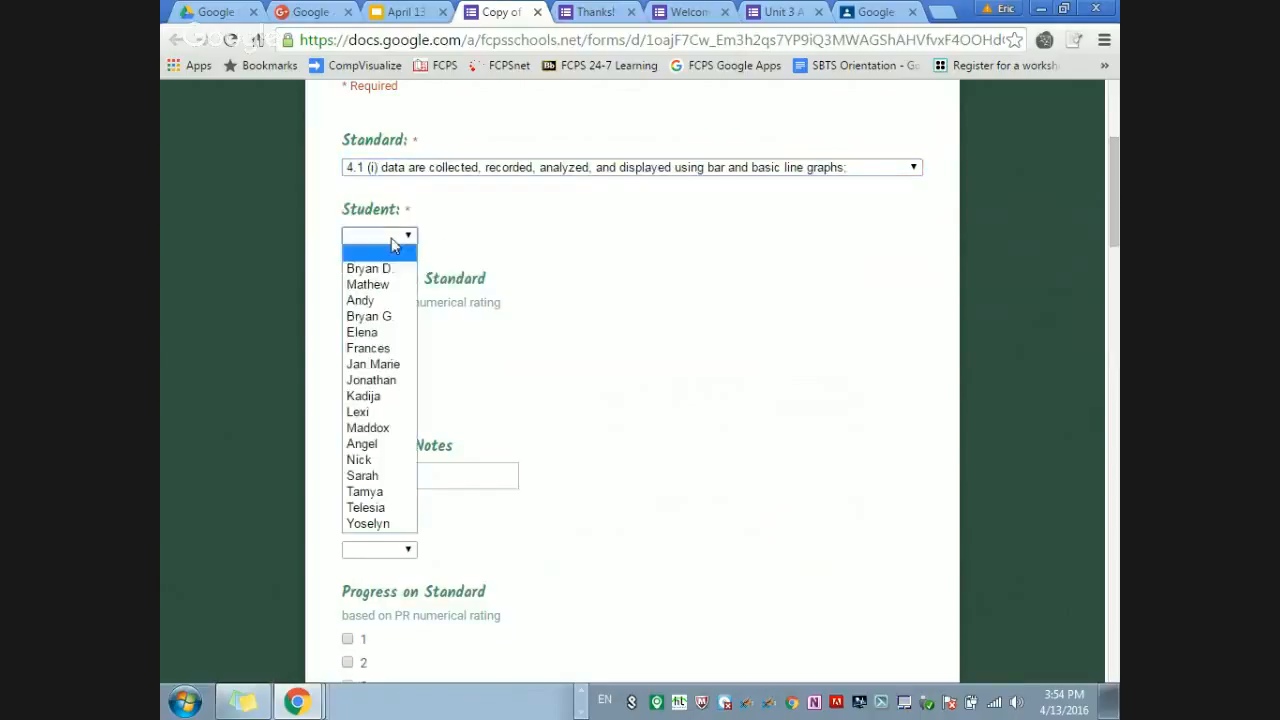
click(392, 381)
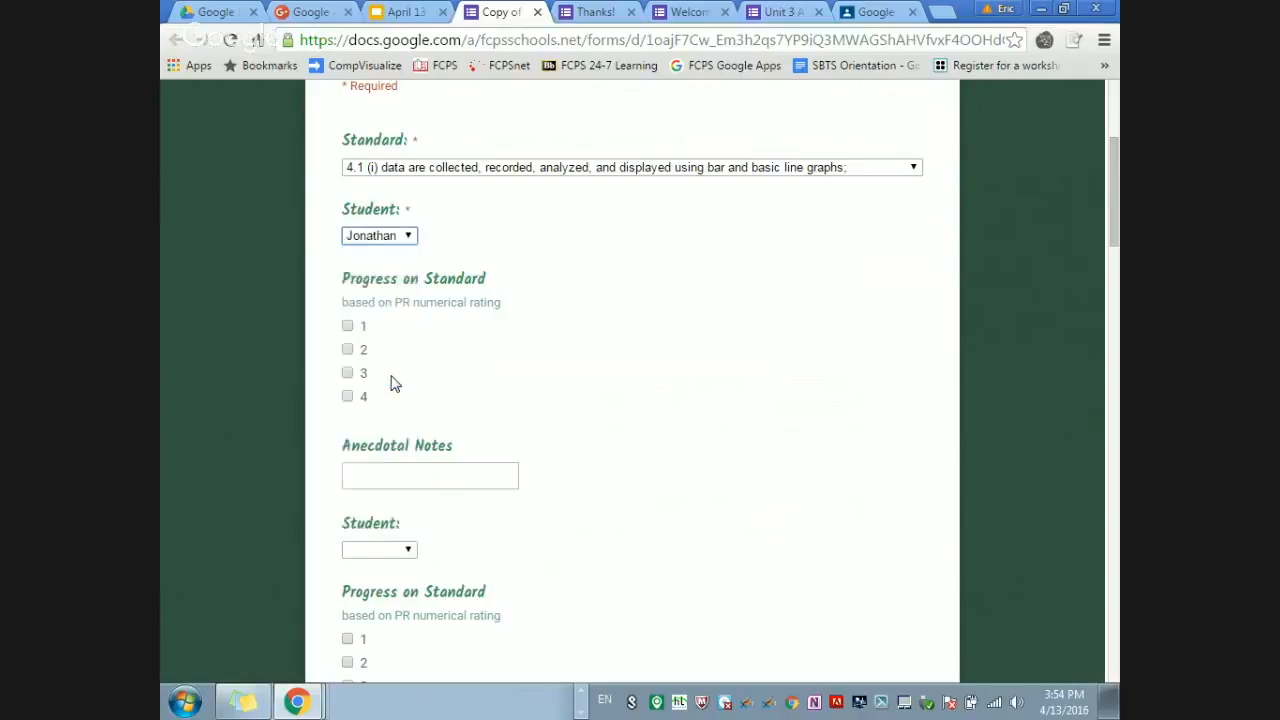
click(347, 349)
click(396, 470)
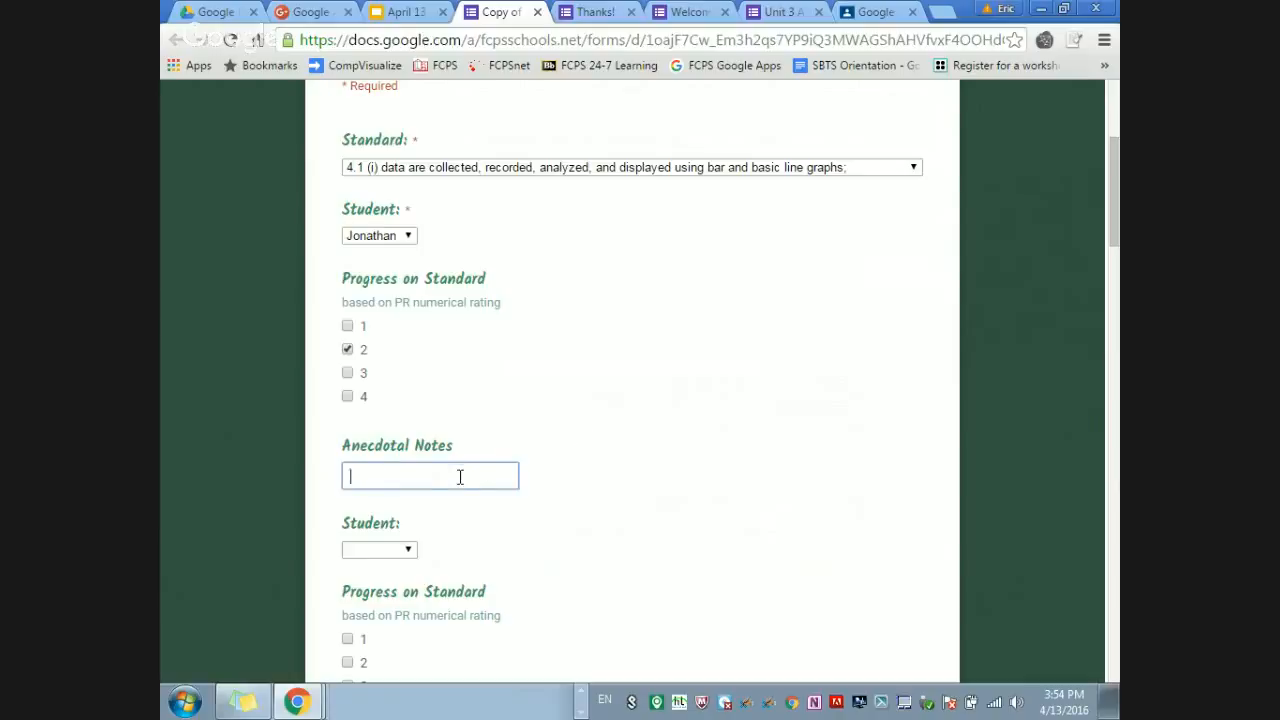
text(asdasd)
Step: Choose a student for the second entry and mark their progress on the standard as 4
scroll(1113, 200, down, 2)
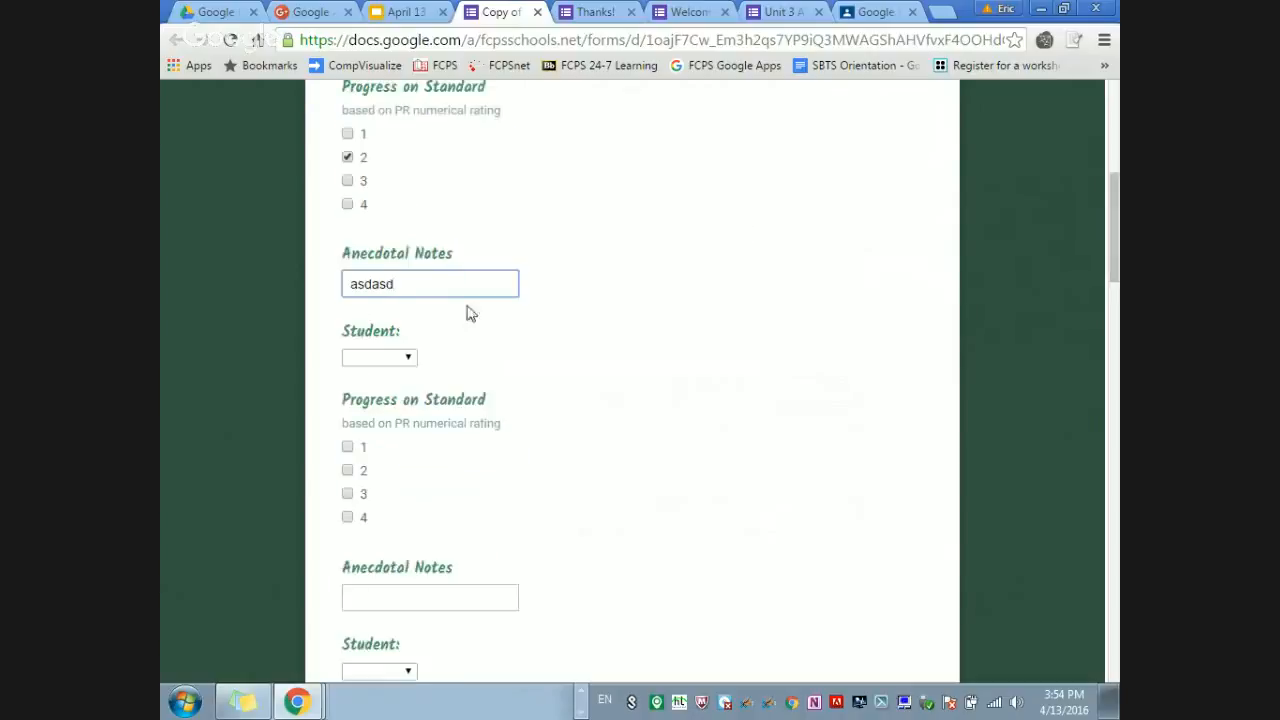
click(389, 352)
click(378, 470)
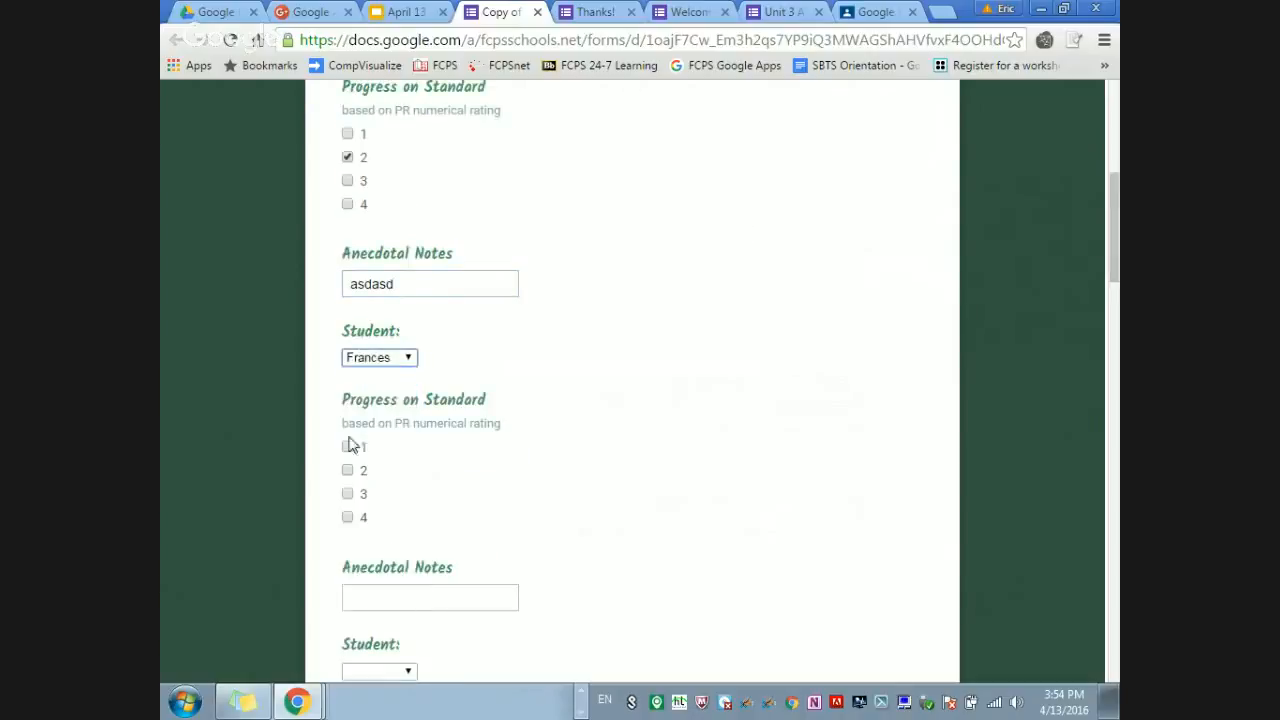
click(349, 446)
click(352, 446)
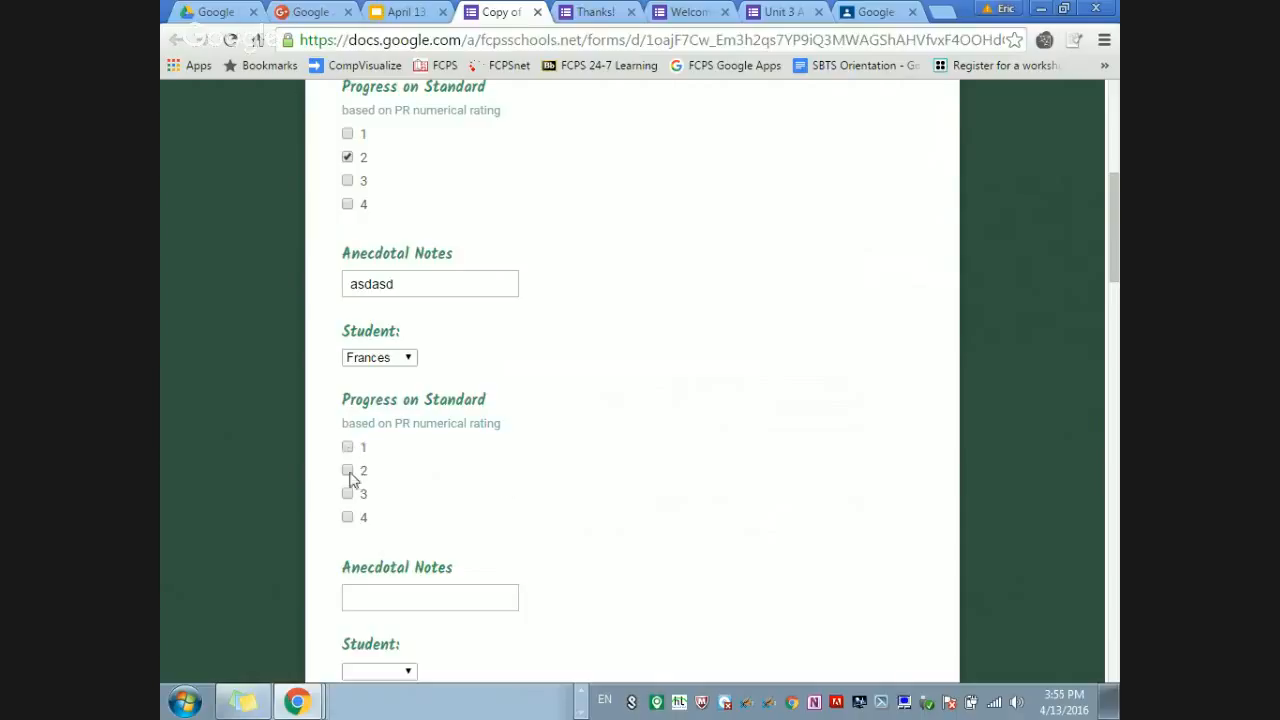
click(349, 517)
Step: Look over the second entry's Anecdotal Notes field and the Any Additional Group Notes field at the end of the form
scroll(543, 417, down, 2)
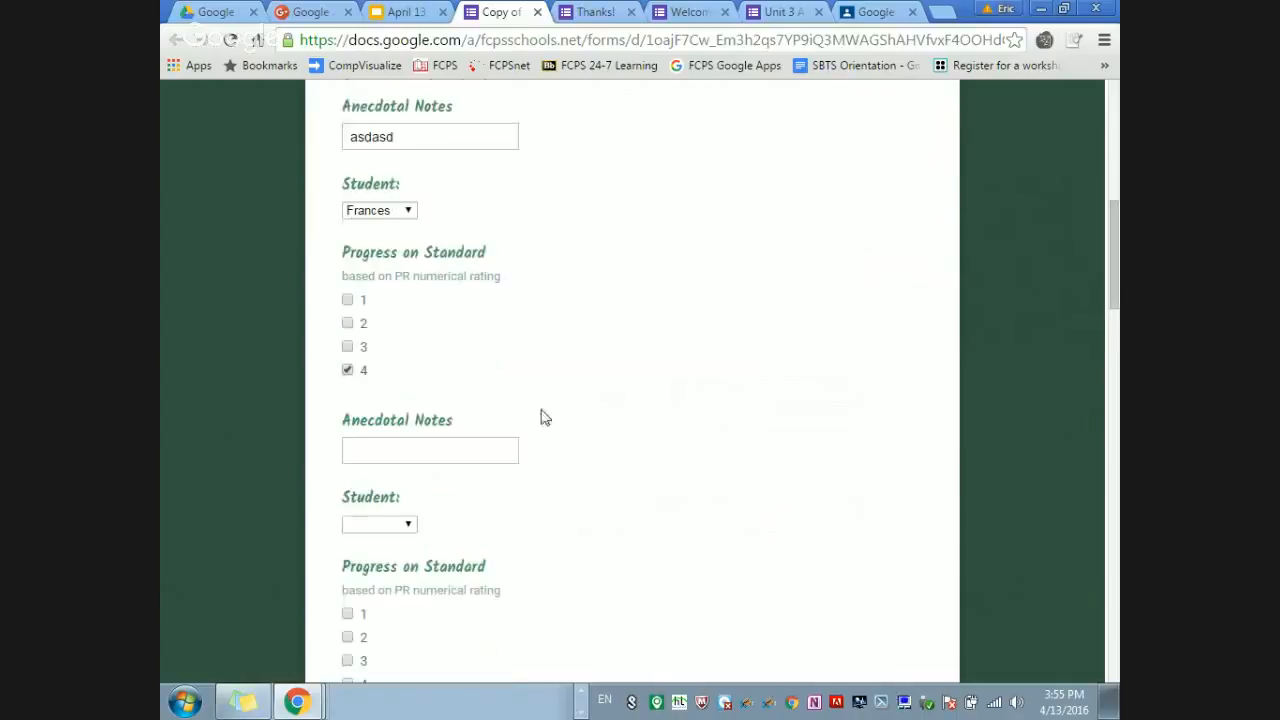
click(466, 446)
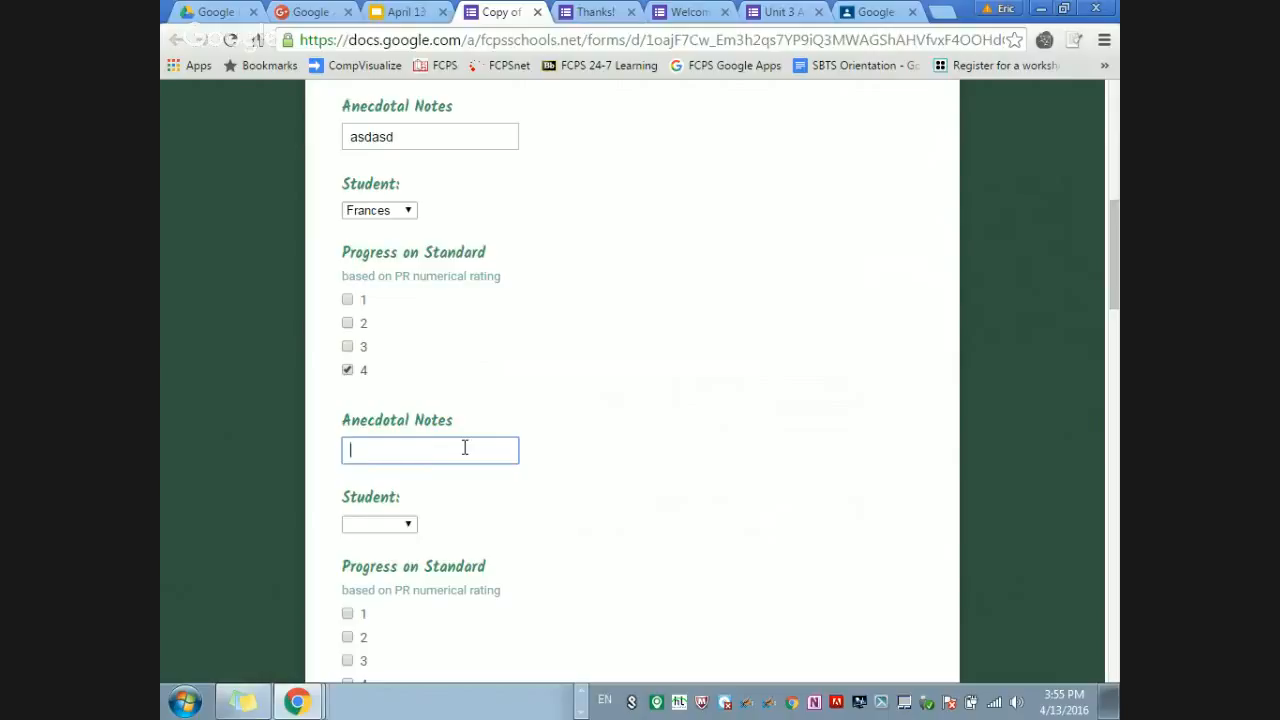
drag(1113, 300, 1113, 600)
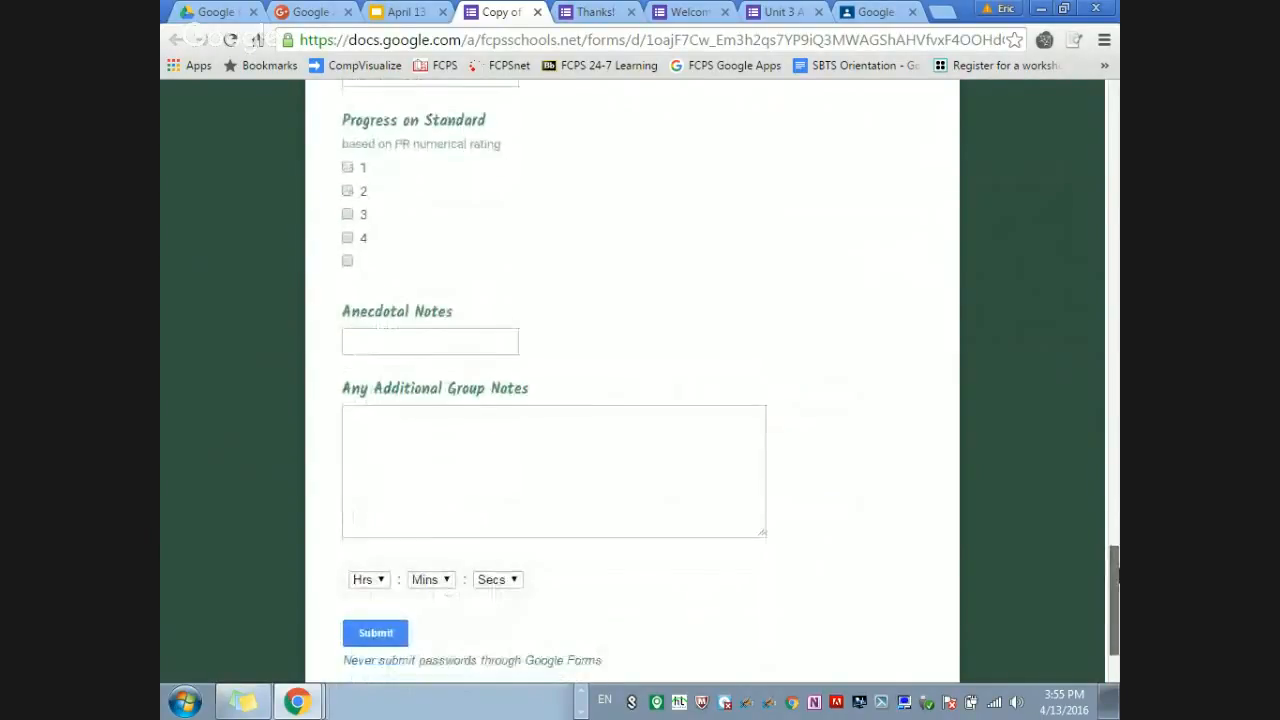
click(527, 459)
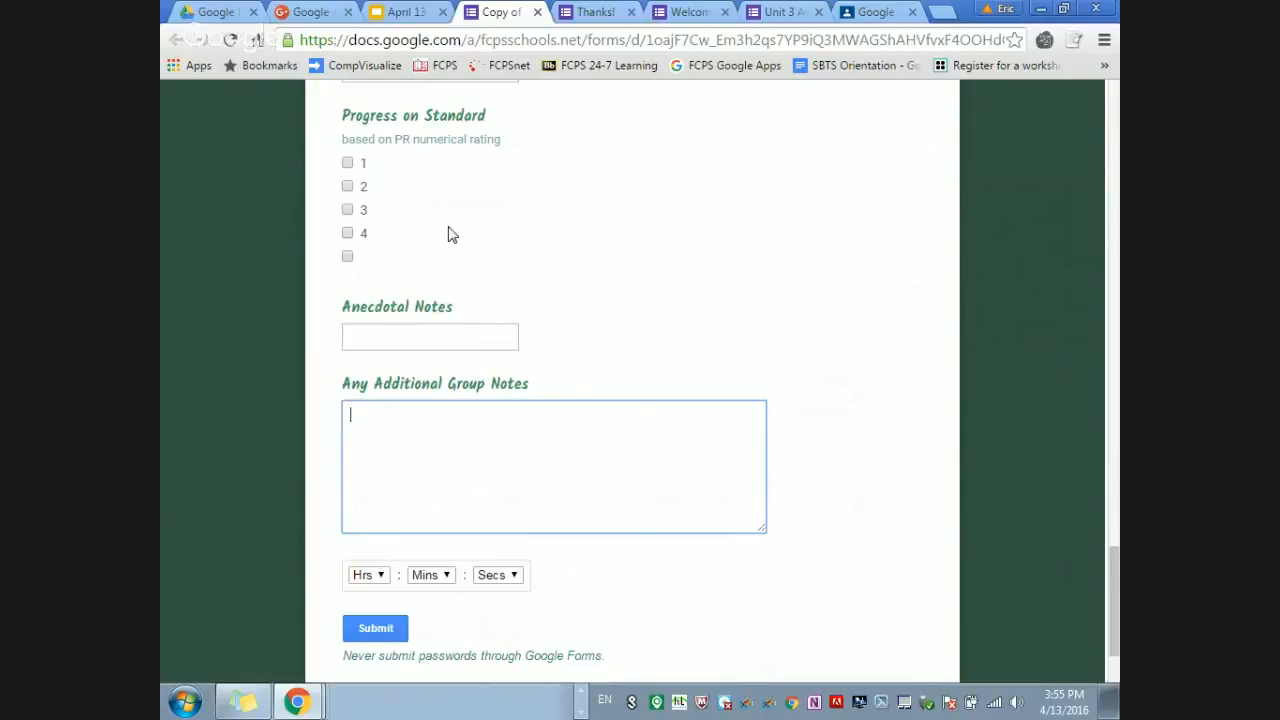
Step: Open the SOL Question Stem Prompting Guide from the teacher examples slide and continue with Nonfiction as the prompt type
click(398, 11)
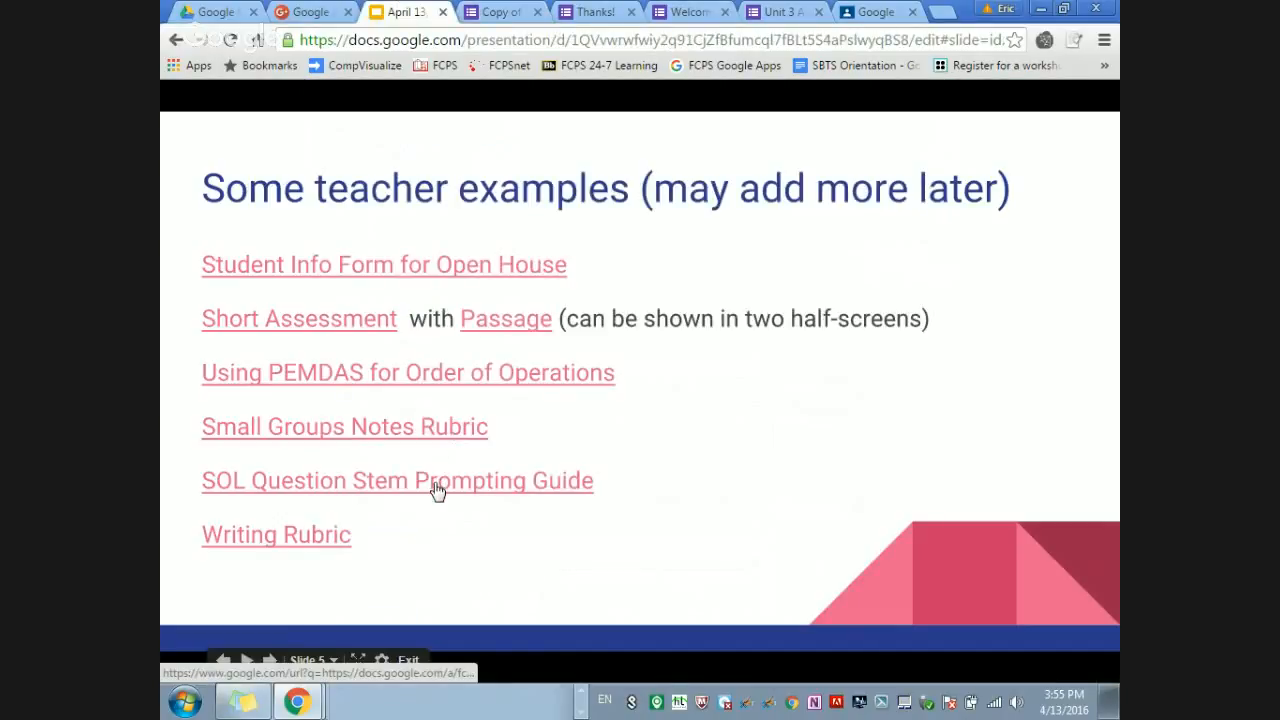
click(437, 490)
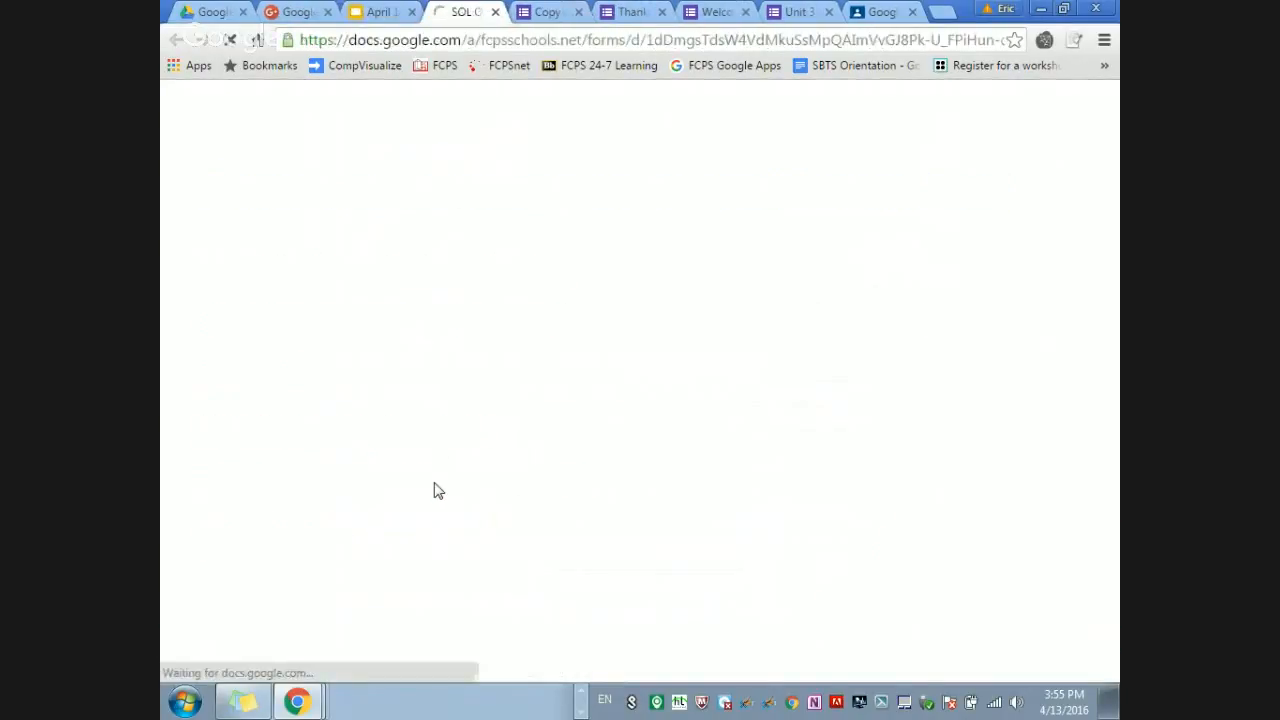
scroll(1111, 273, down, 1)
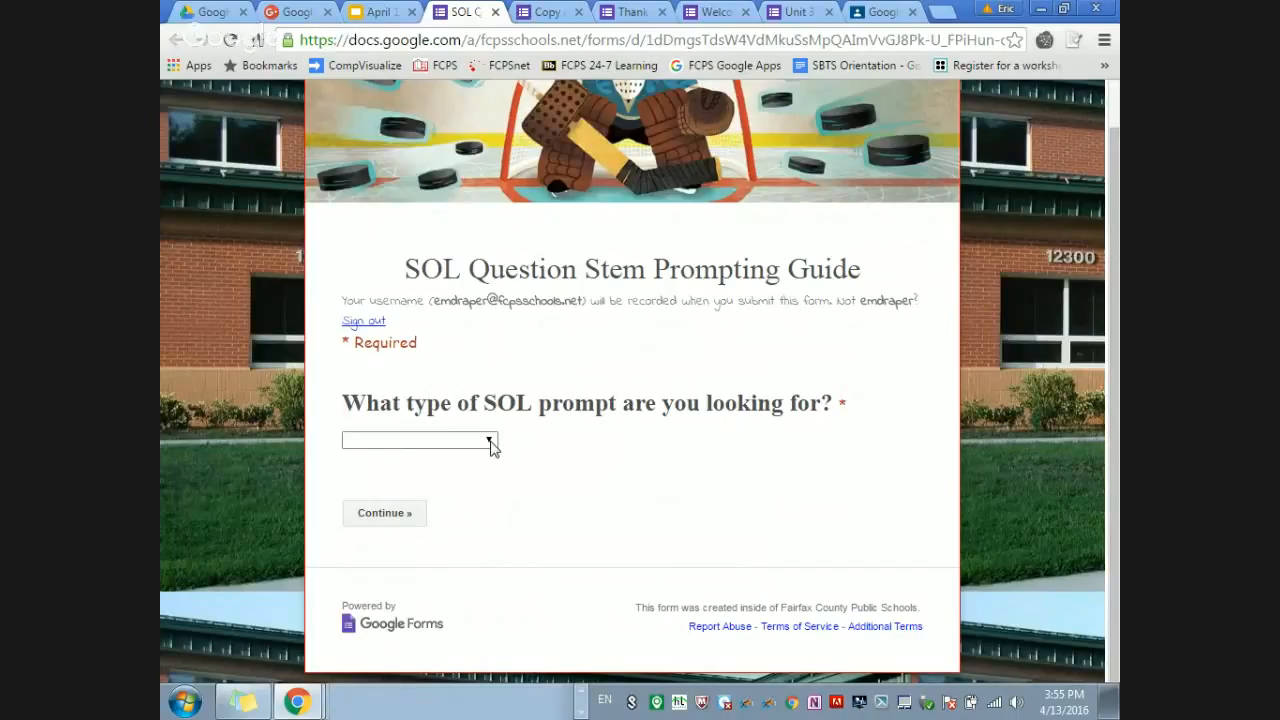
click(490, 442)
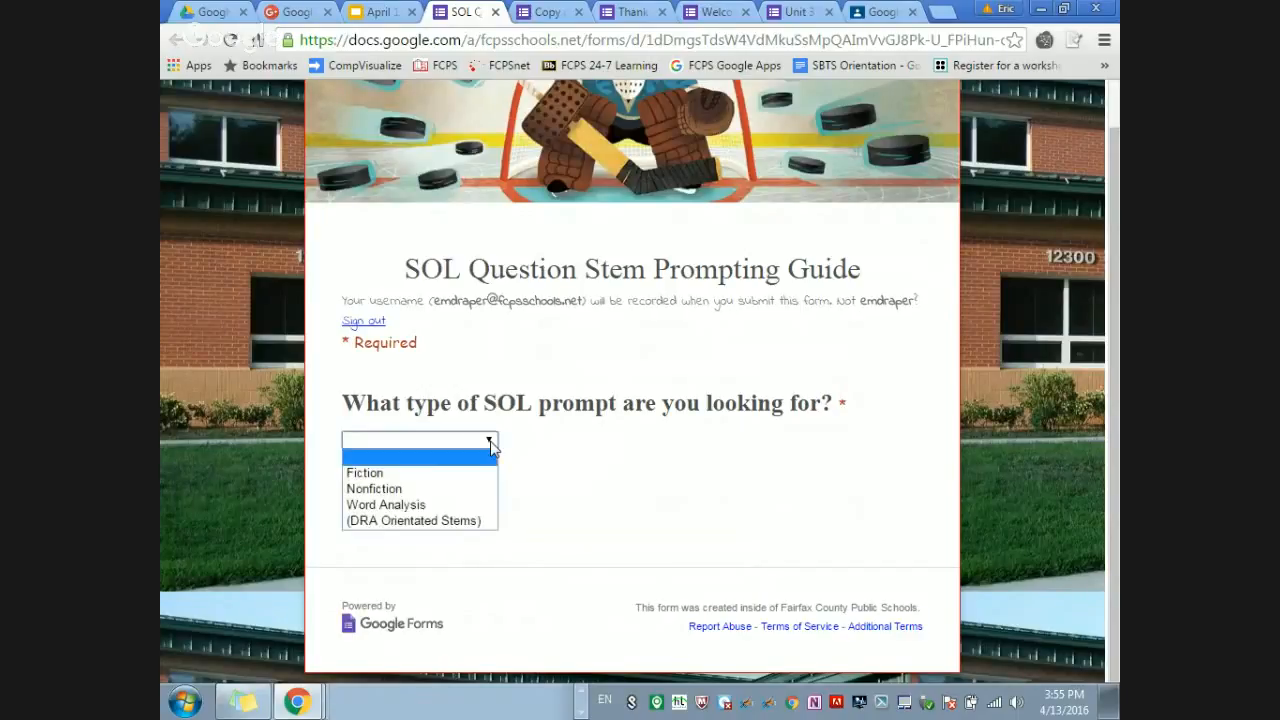
click(472, 492)
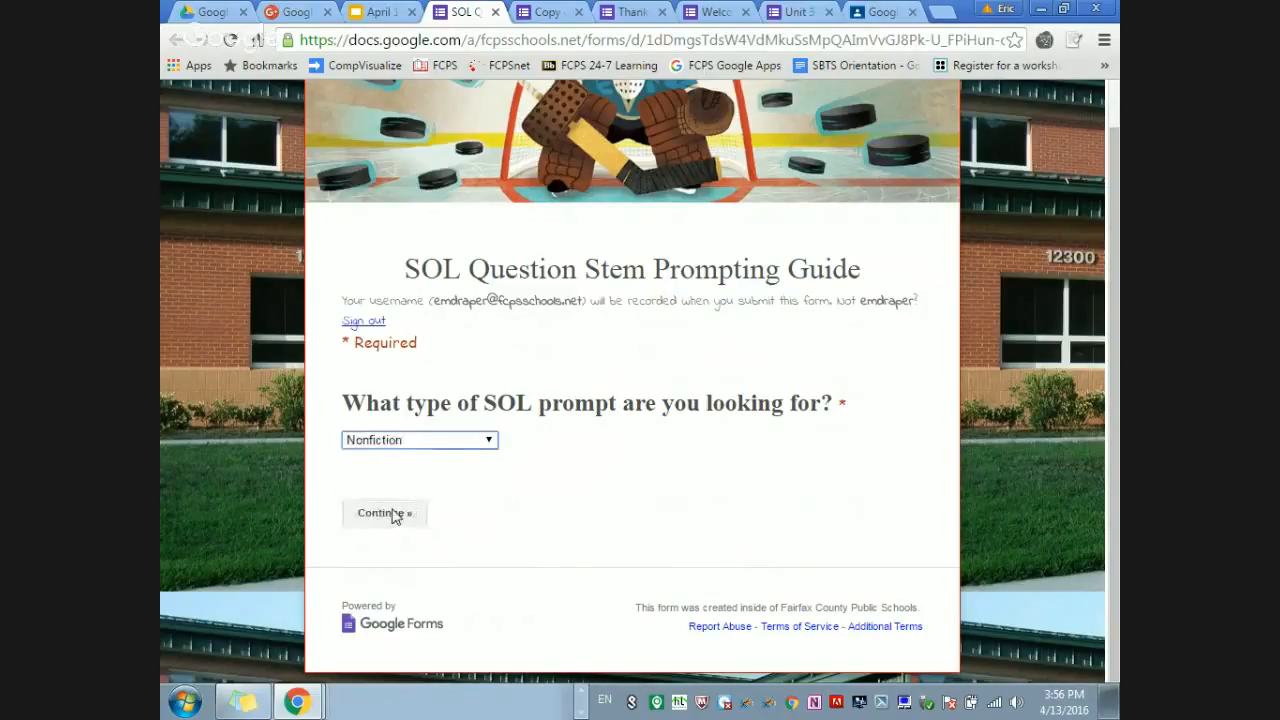
click(393, 514)
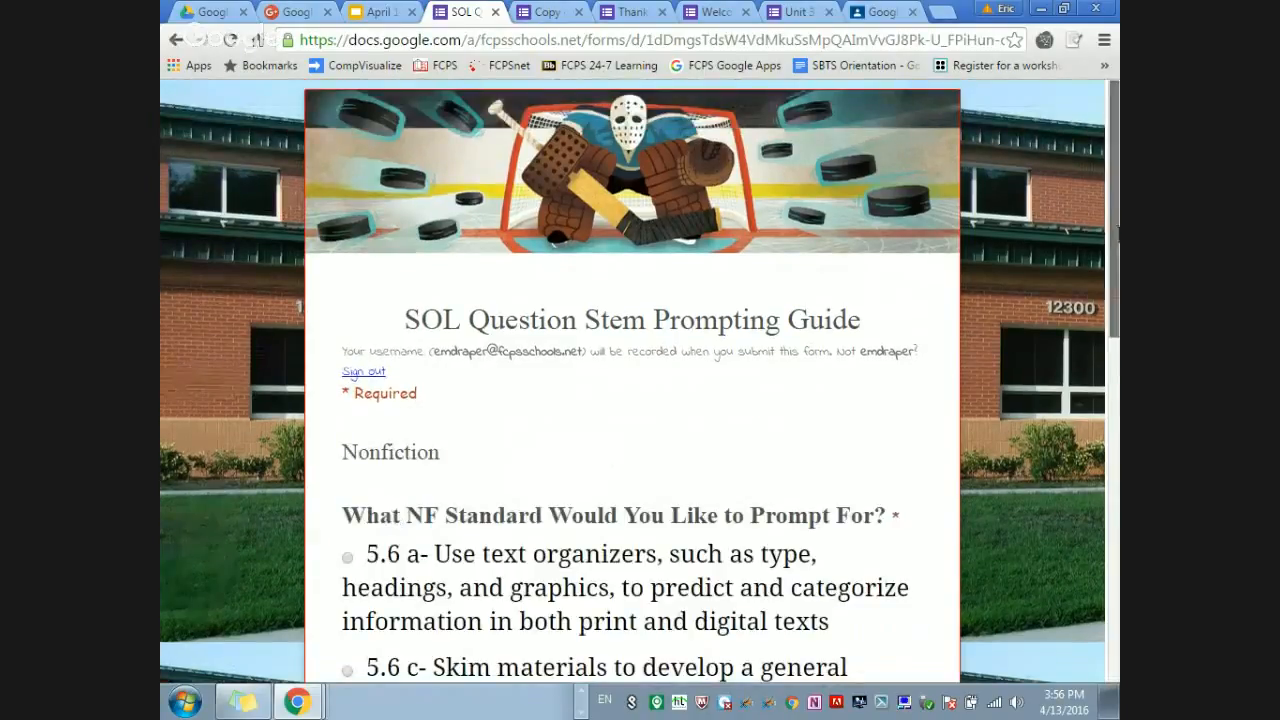
Step: Choose nonfiction standard 5.6 d, Identify the main idea of nonfiction texts, and continue to its page
scroll(393, 514, down, 4)
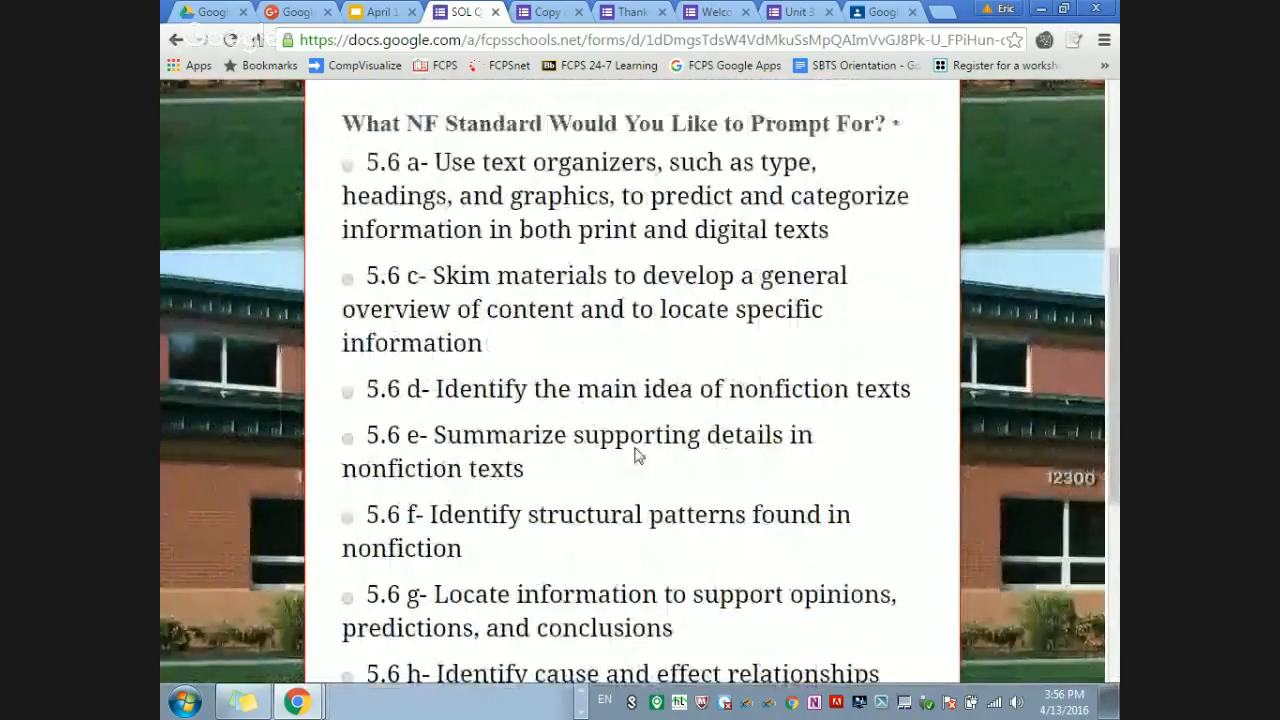
click(348, 392)
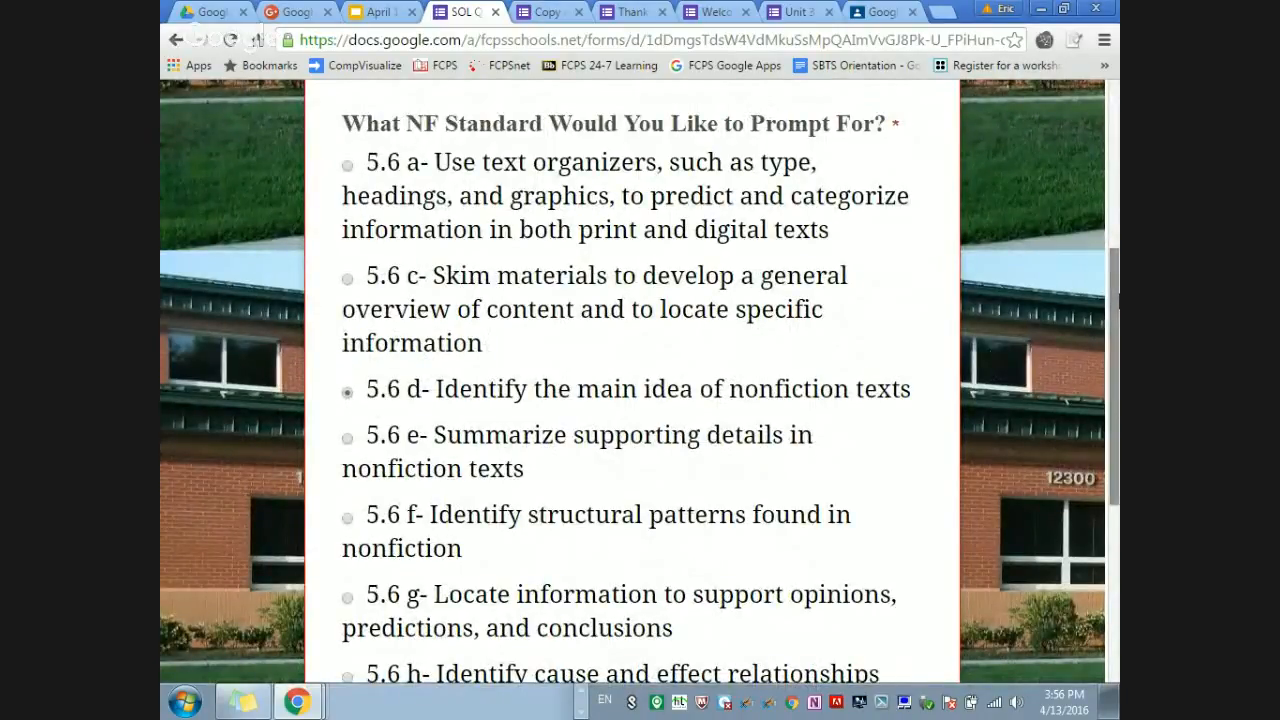
scroll(1113, 330, down, 1)
scroll(1113, 330, down, 3)
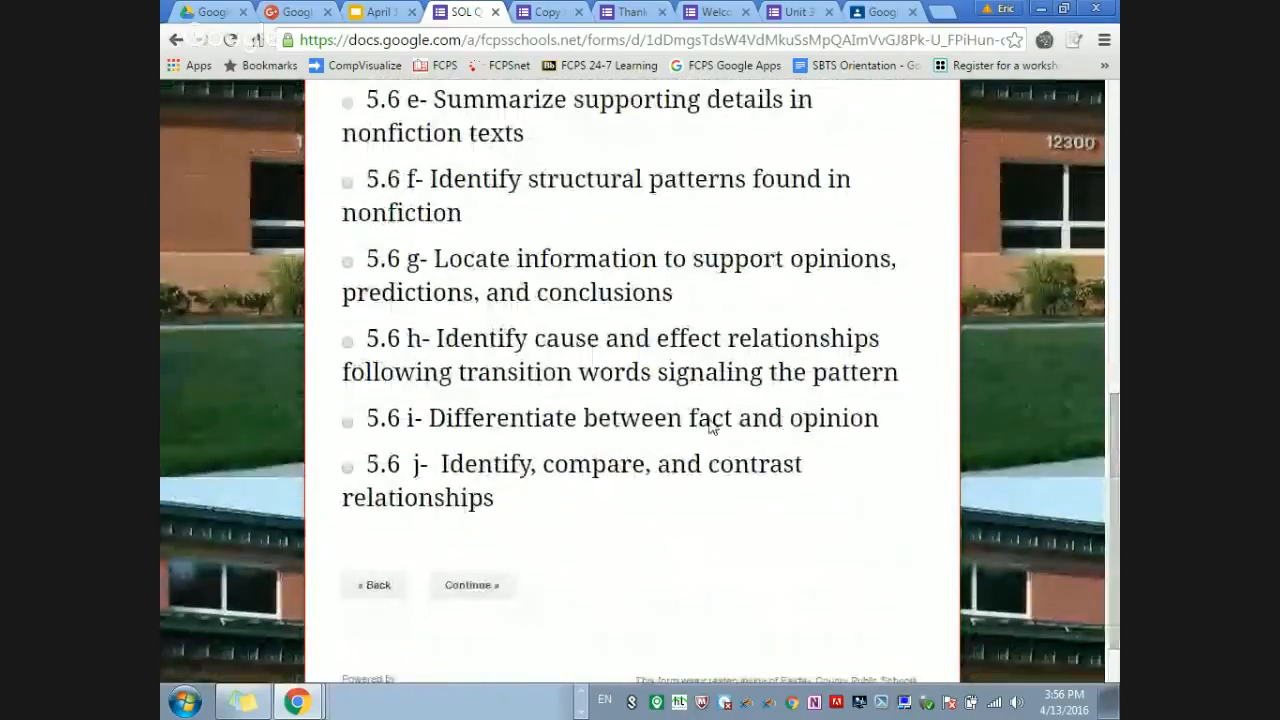
click(472, 586)
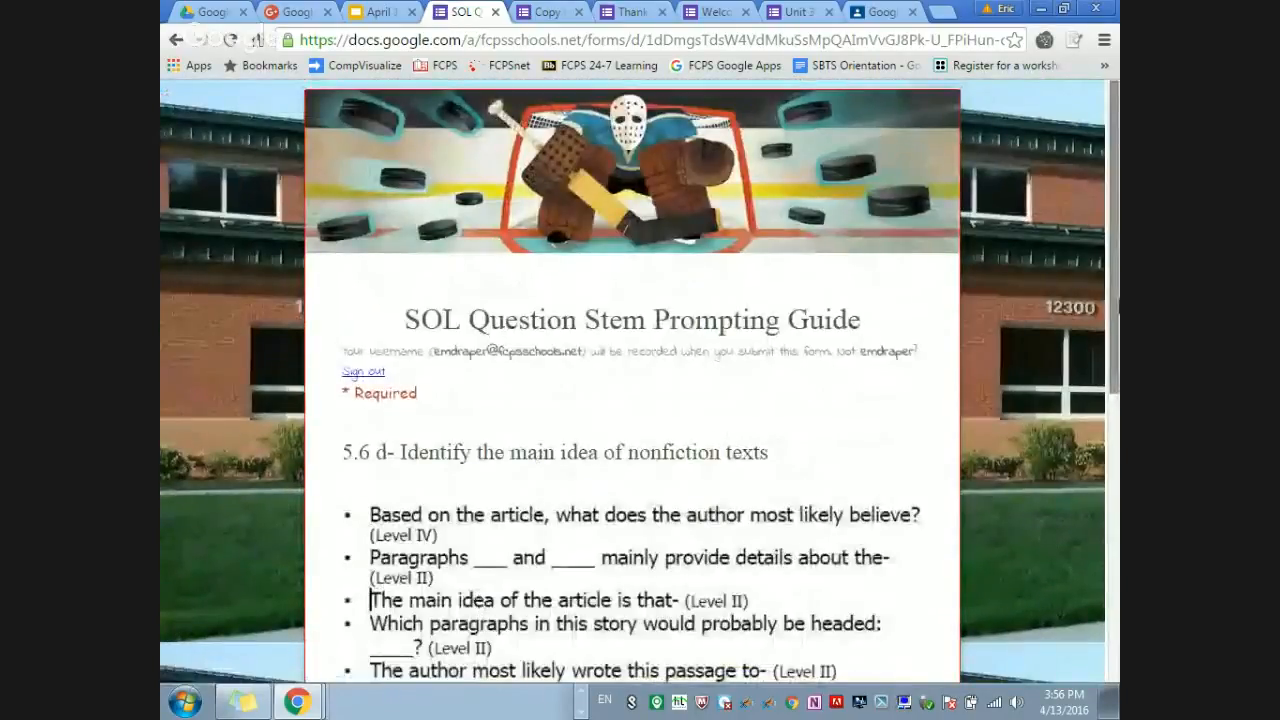
Step: Review the 5.6 d question stems and the choices offered under "Where to next?"
scroll(370, 450, down, 2)
scroll(630, 400, down, 3)
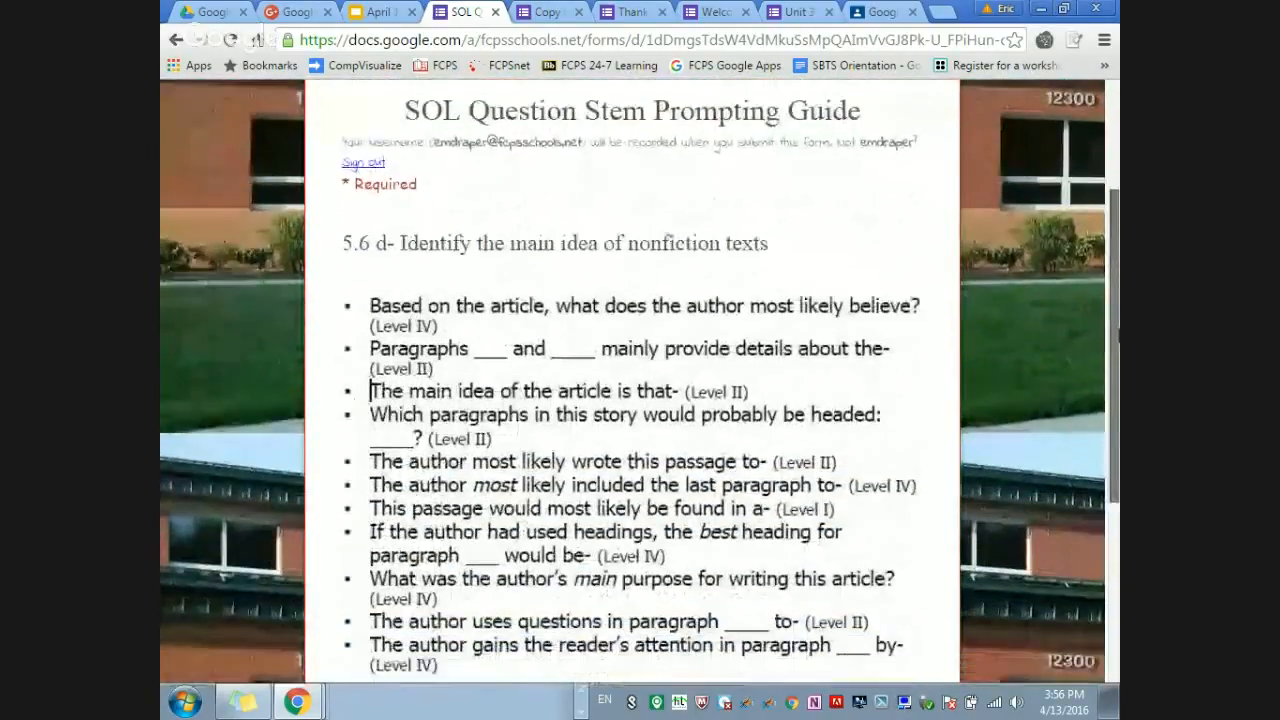
scroll(630, 400, down, 1)
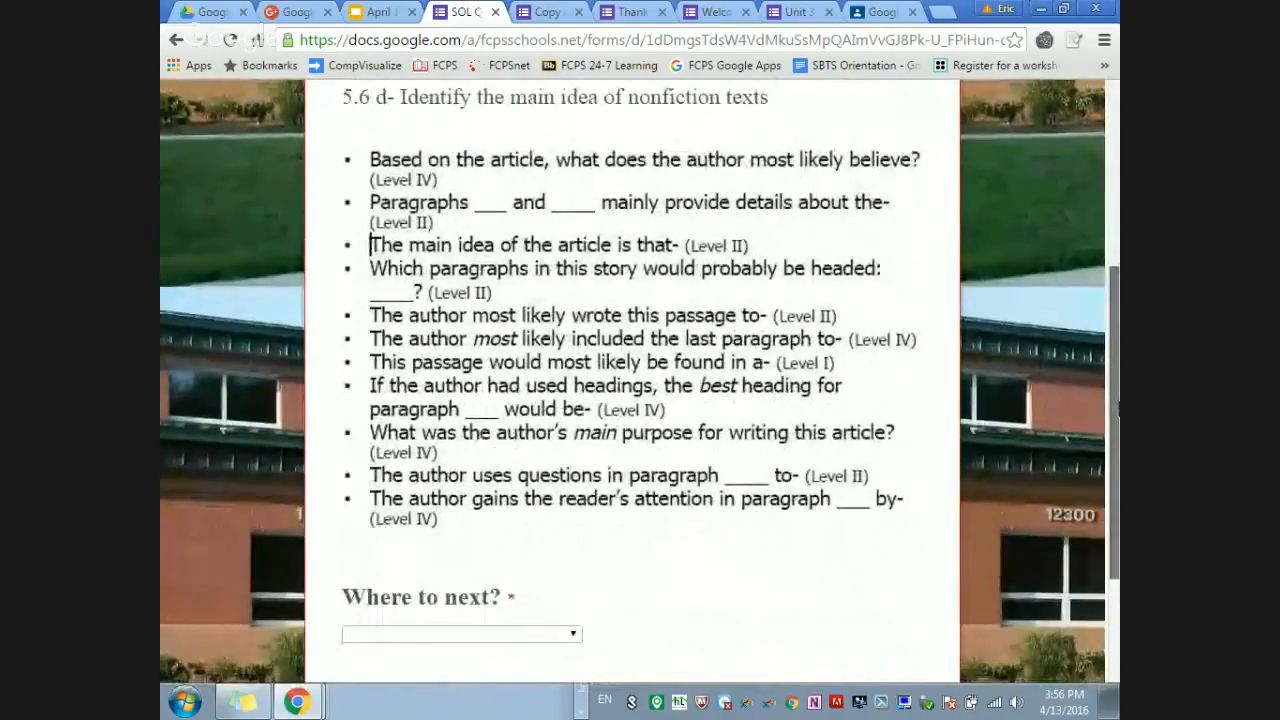
click(572, 633)
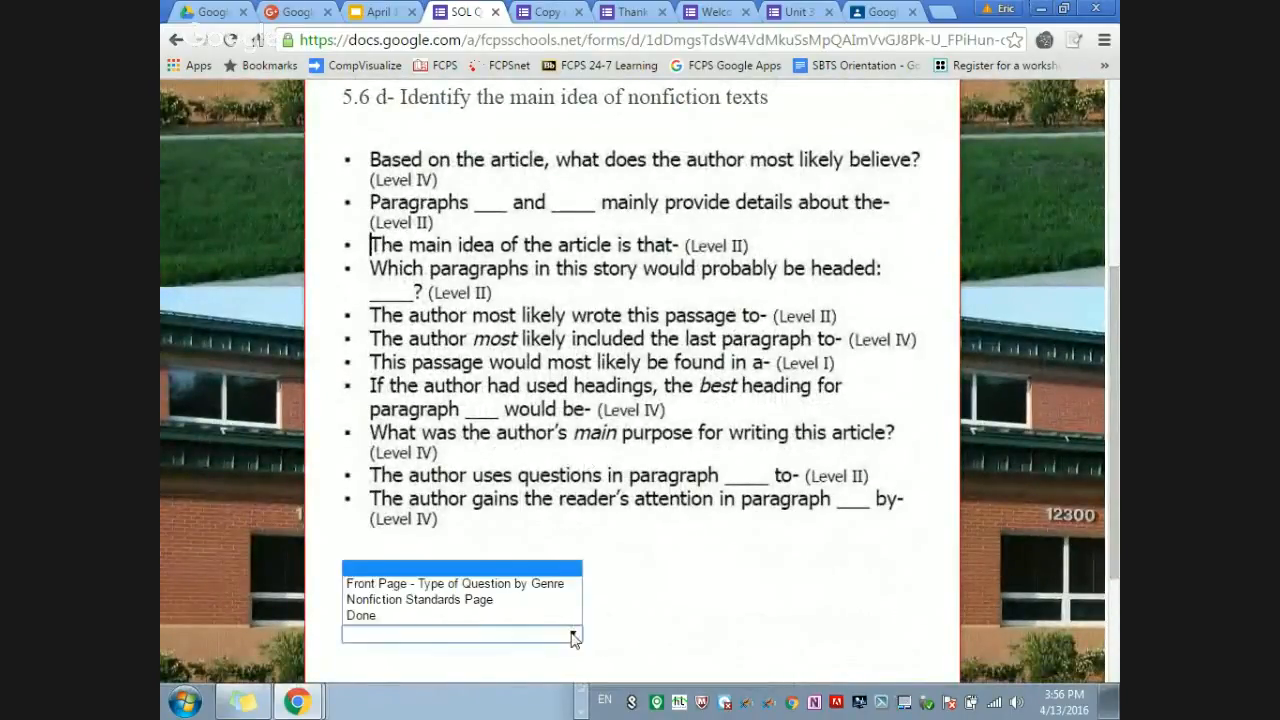
click(684, 567)
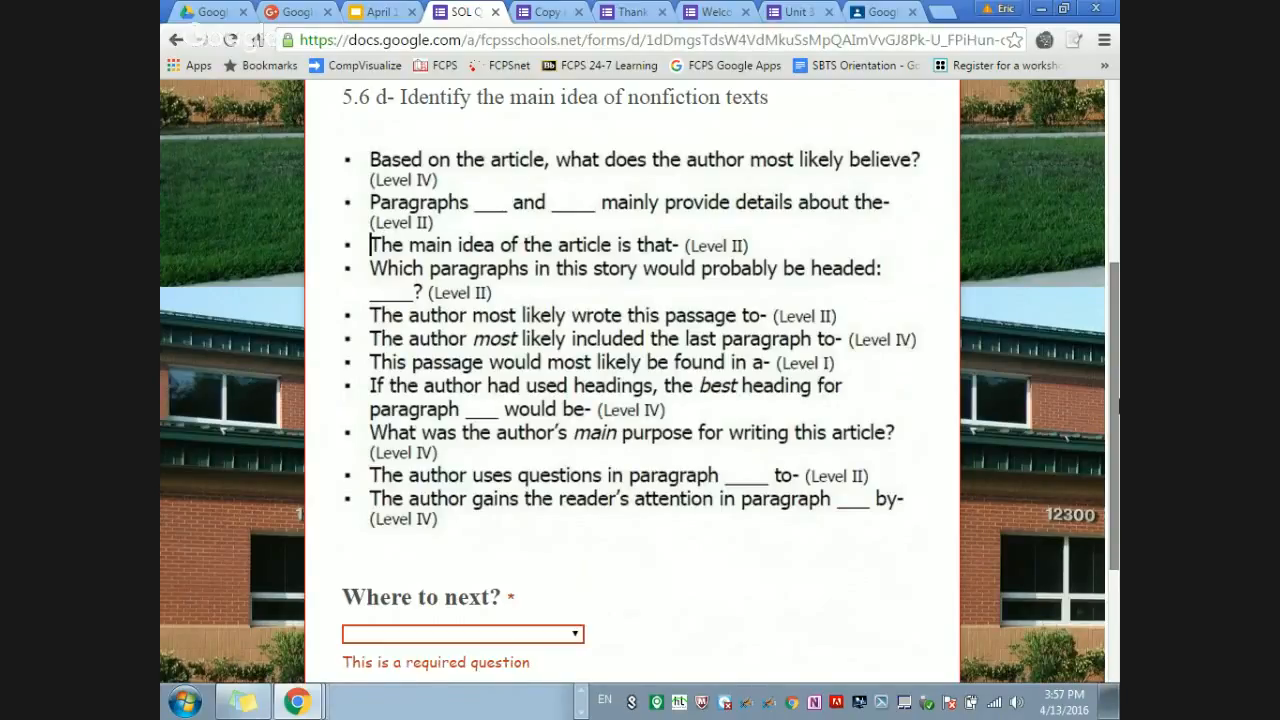
Step: Return to the workshop slides and show the presentation in full screen
click(372, 11)
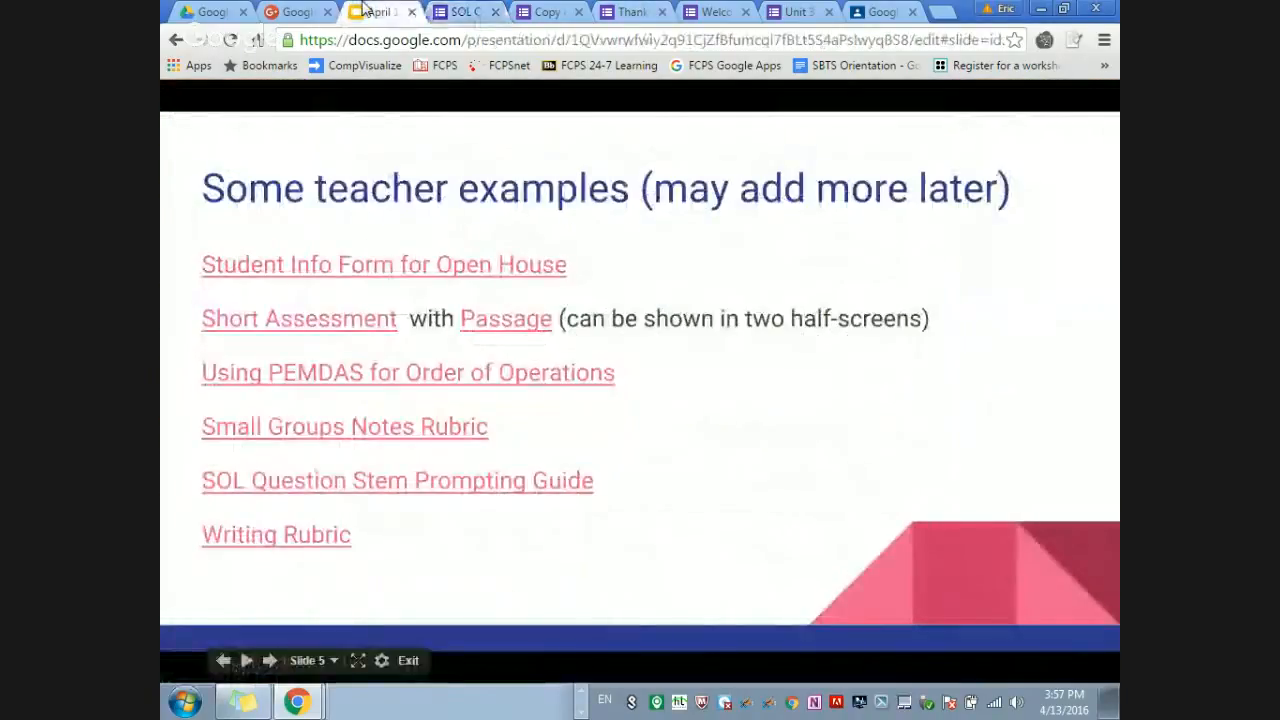
click(295, 11)
click(368, 10)
click(460, 11)
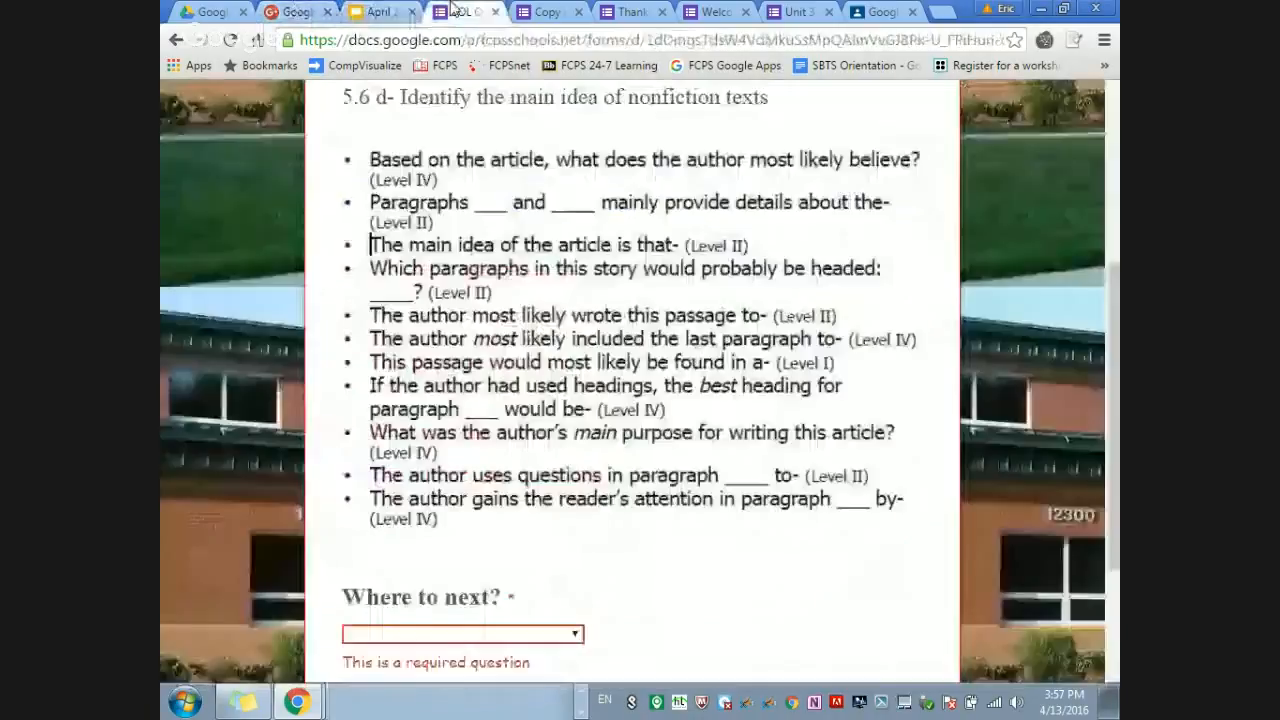
click(383, 10)
click(296, 11)
click(377, 10)
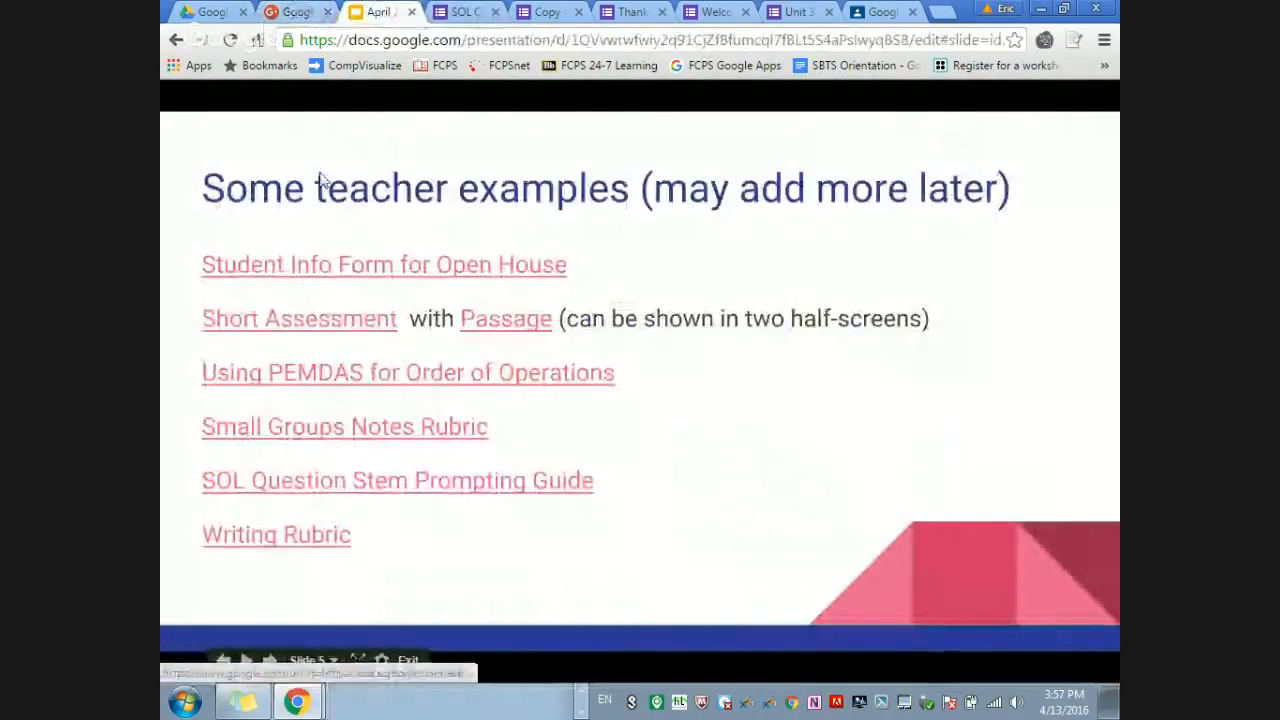
key(F11)
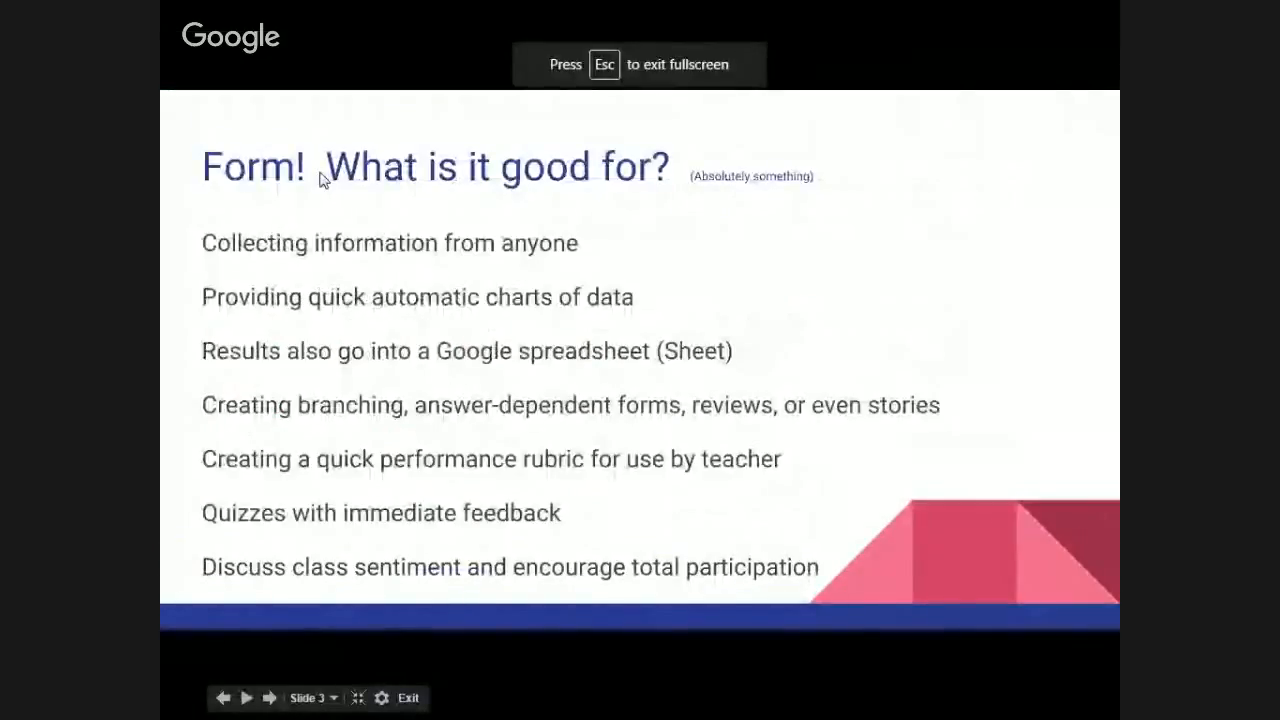
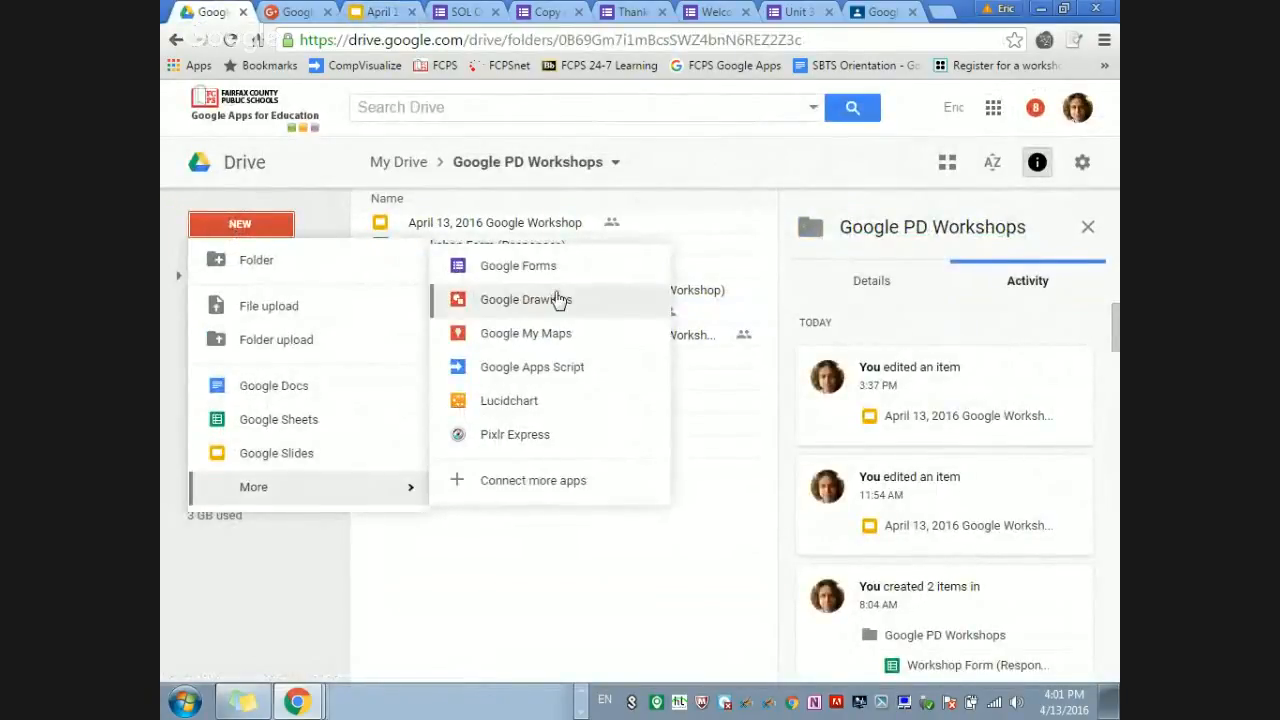
Step: Create a new Google Form in the Google PD Workshops folder and title it "Google Workshop Form"
click(540, 274)
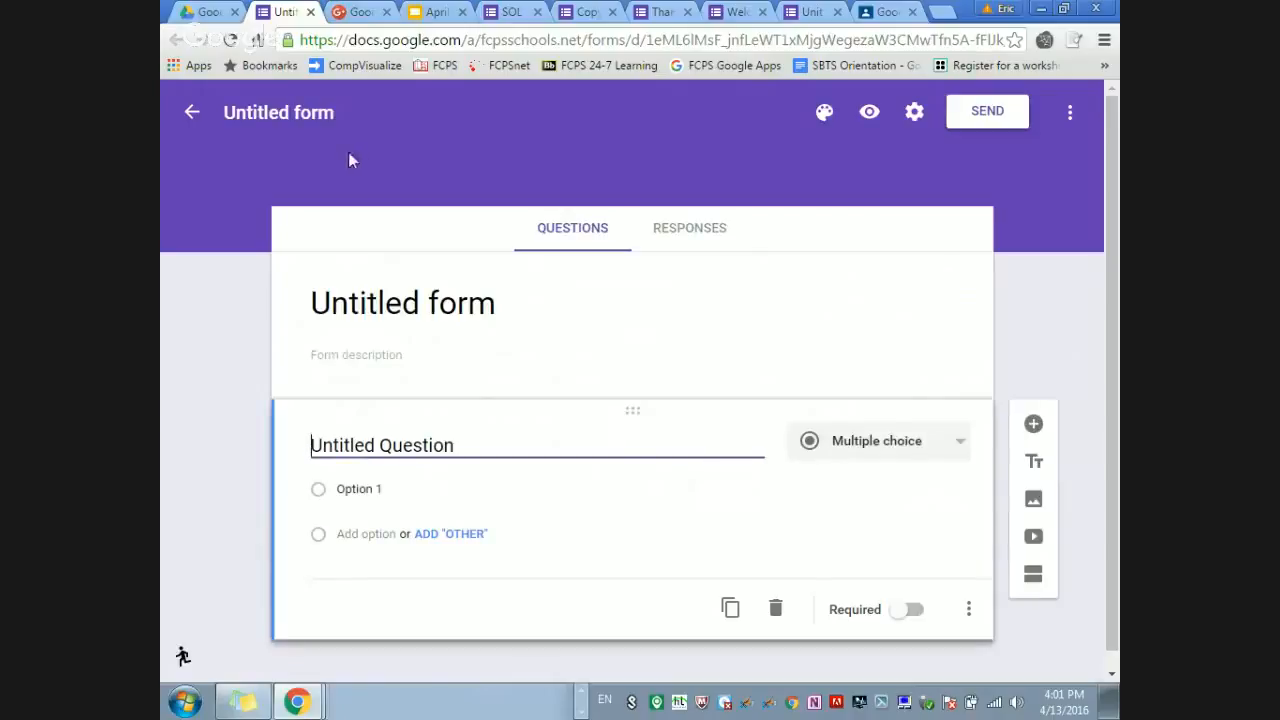
click(299, 112)
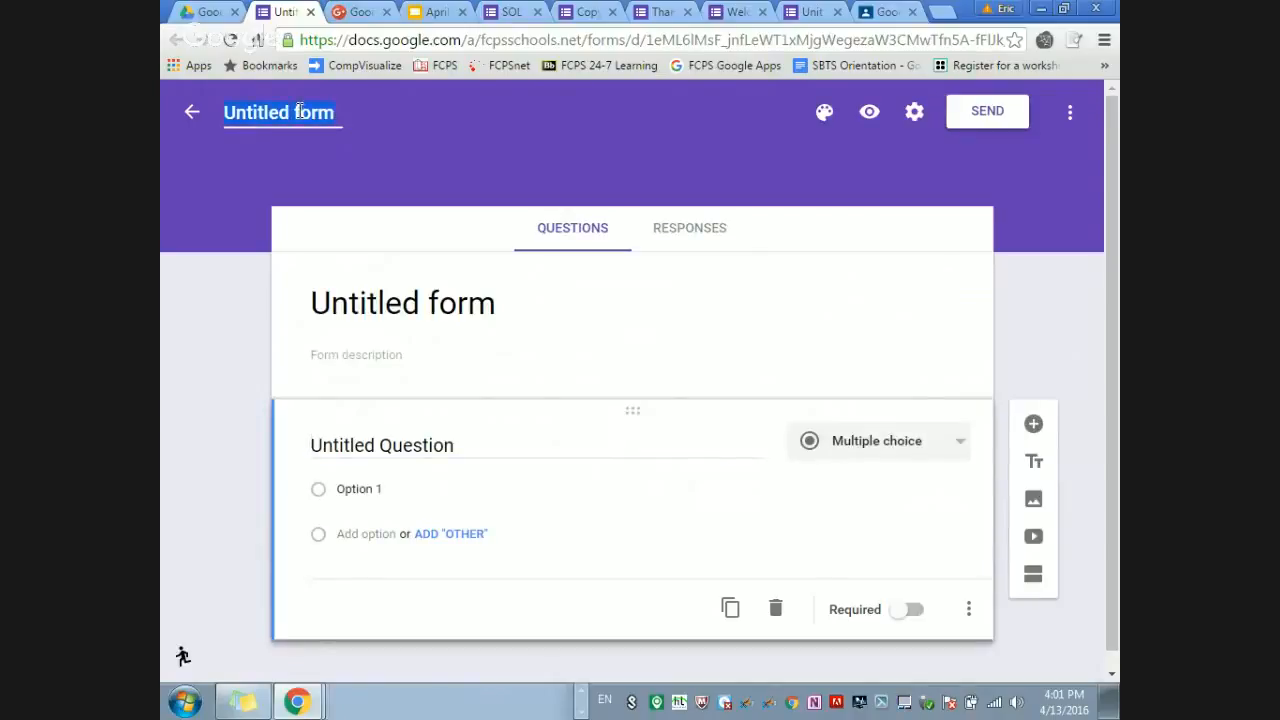
text(Google Worksh)
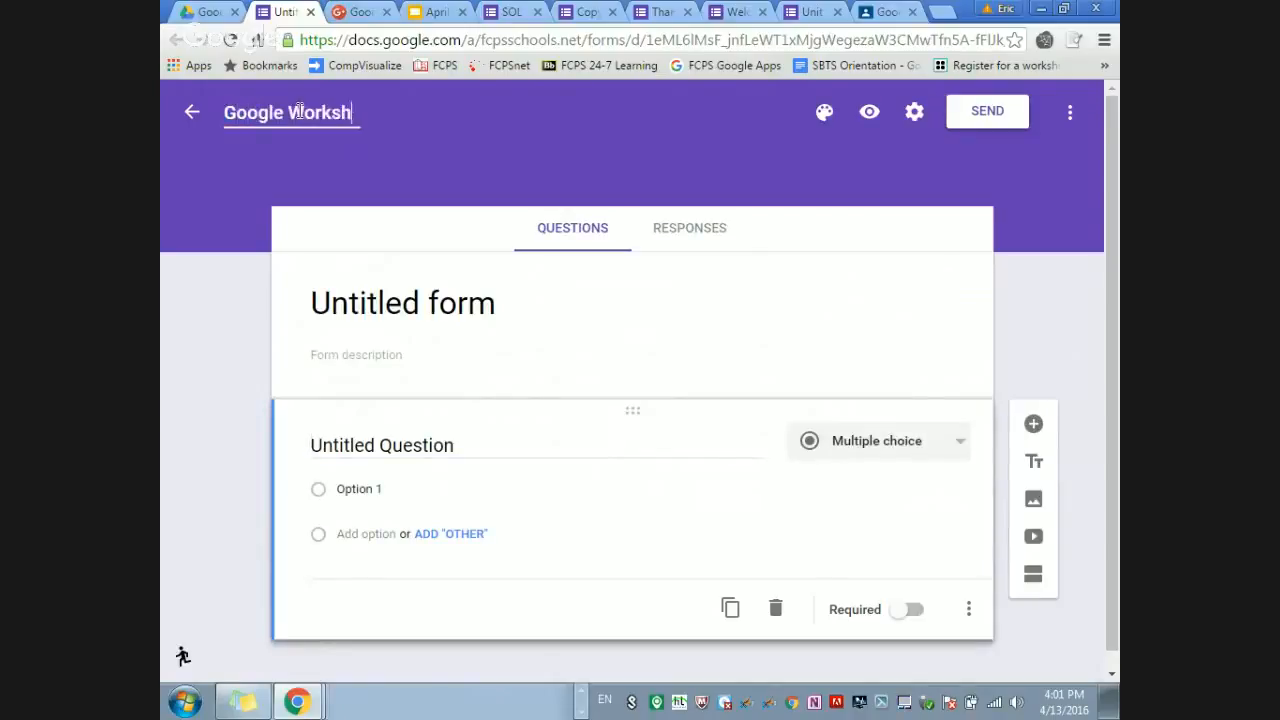
text(op Form)
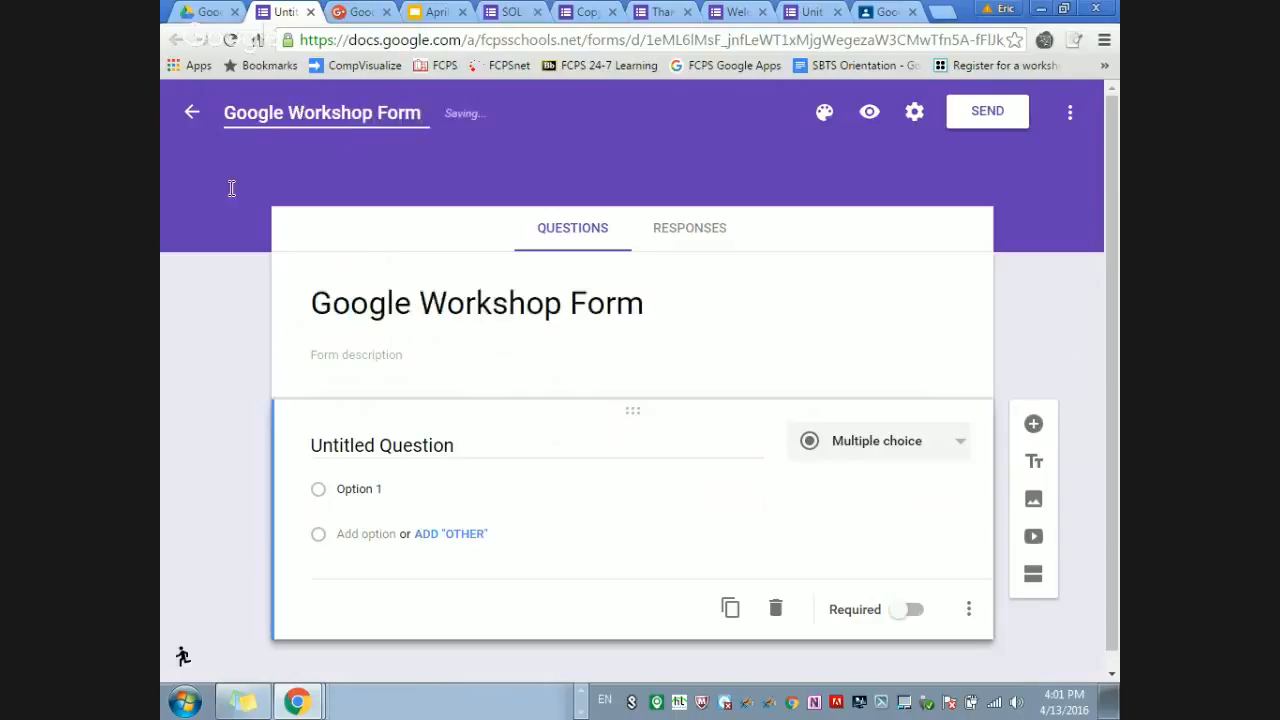
click(230, 188)
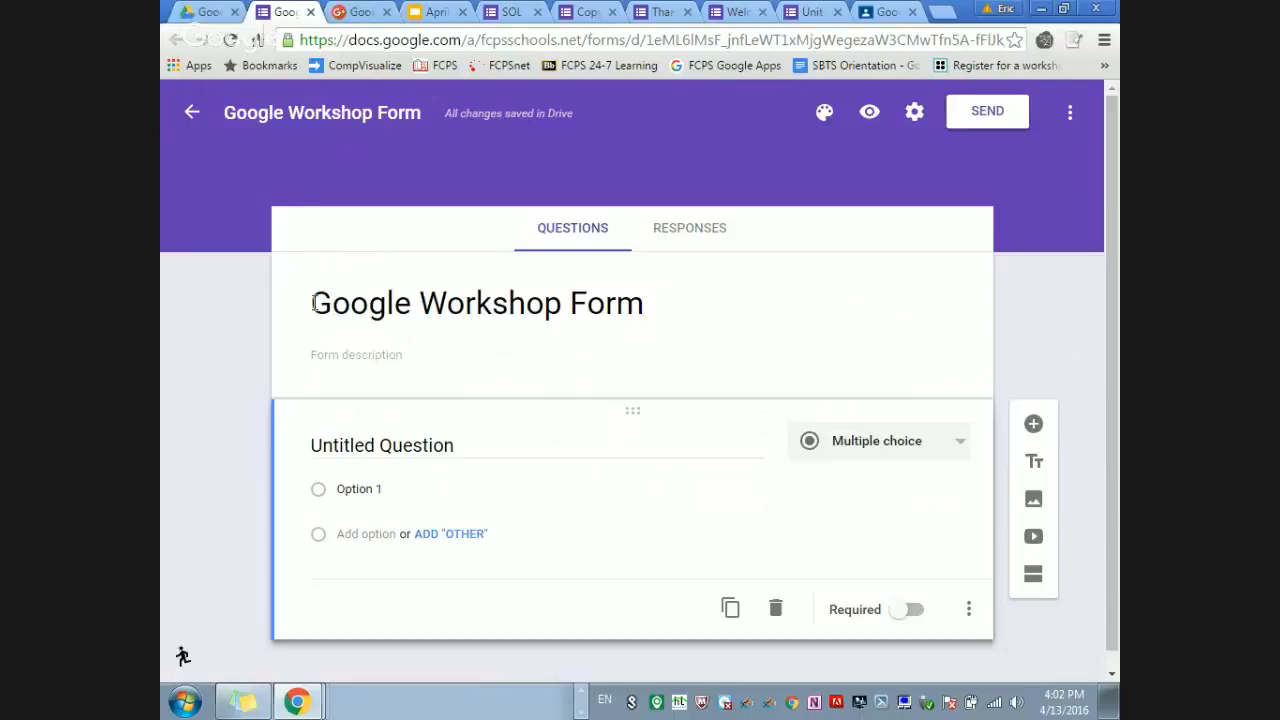
Step: Enter "Instructions: Blah" as the form description
click(325, 348)
text(Inst)
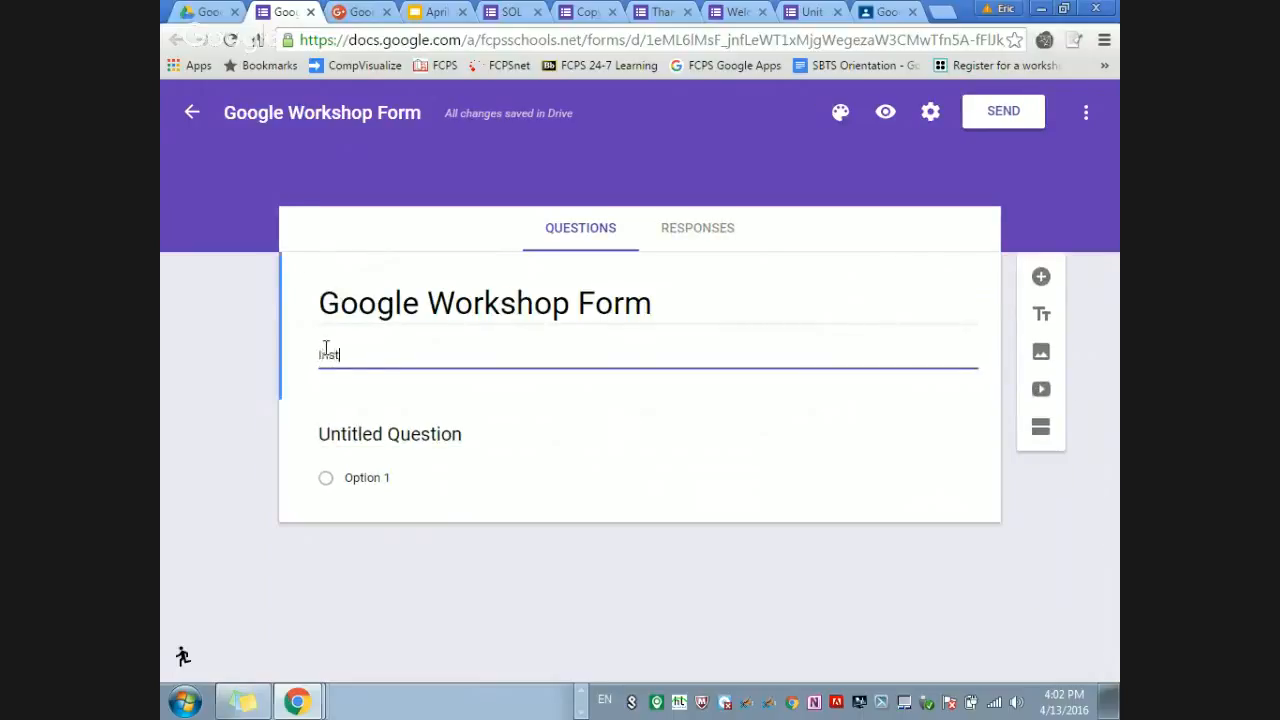
text(ructions: Blah)
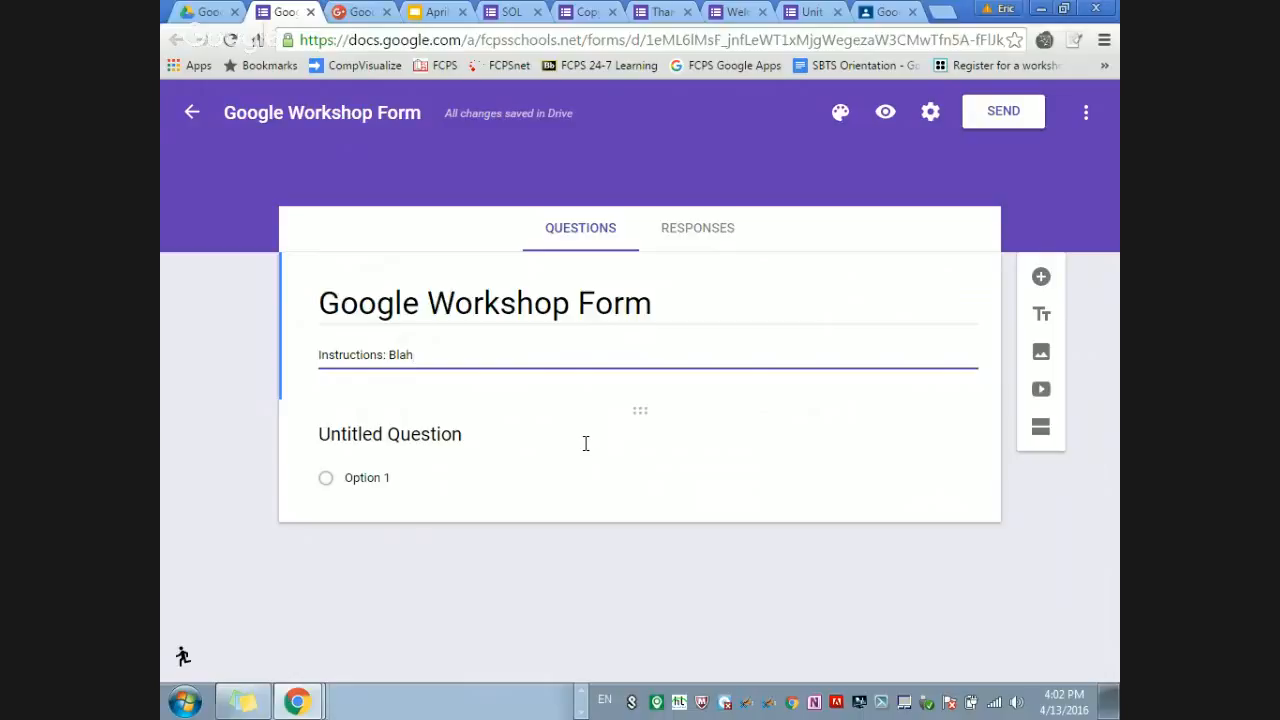
Step: Replace the first question's placeholder text with "Name of your child:"
click(430, 434)
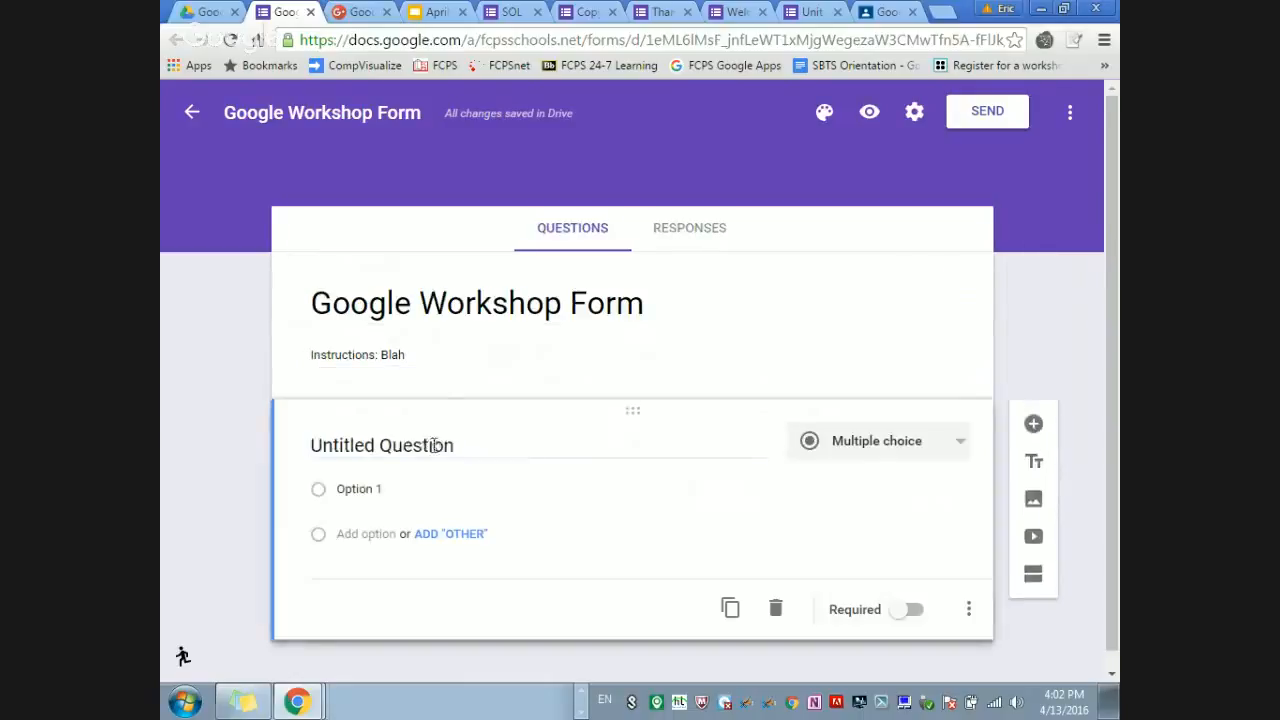
click(433, 446)
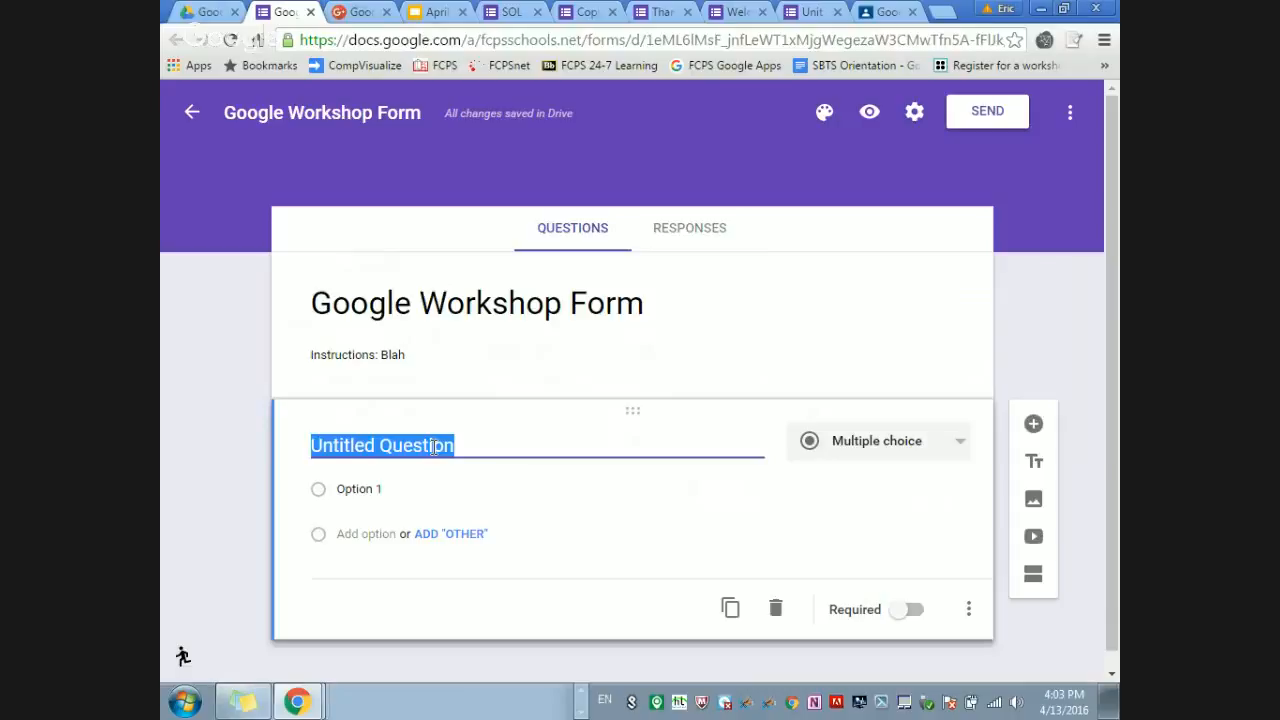
text(Na)
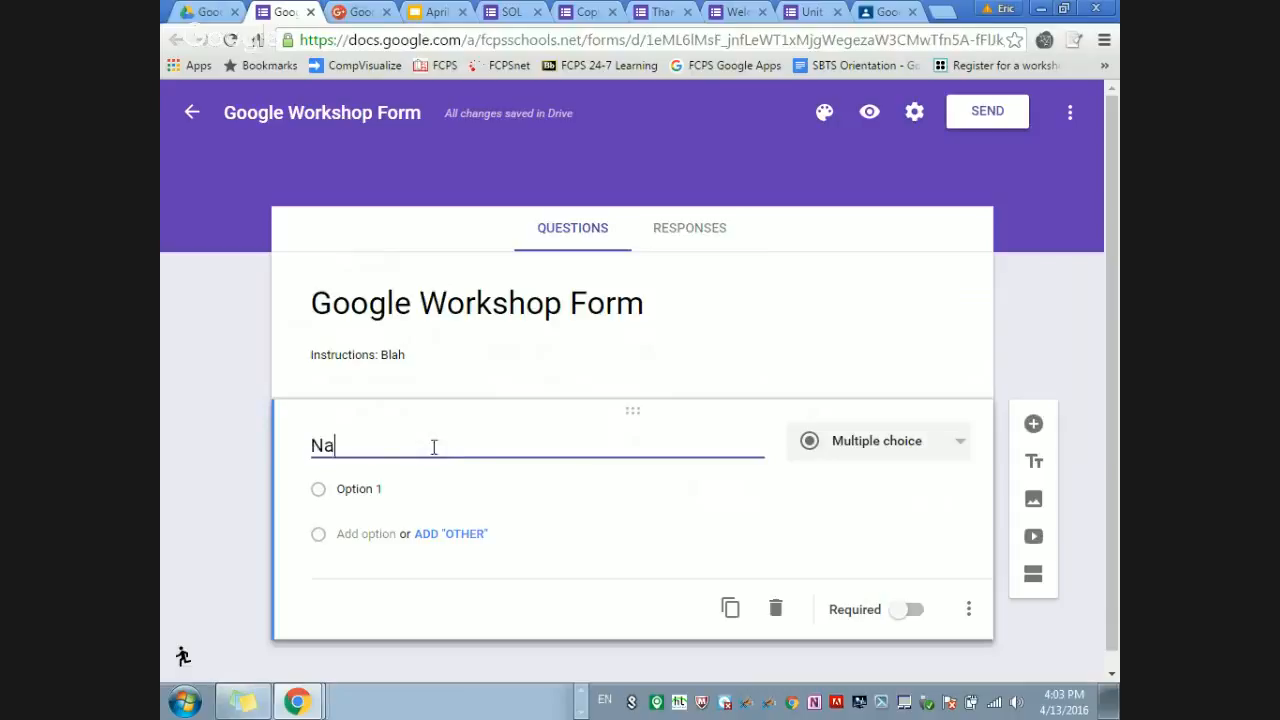
key(BackSpace)
key(BackSpace)
text(name)
key(BackSpace)
key(BackSpace)
key(BackSpace)
key(BackSpace)
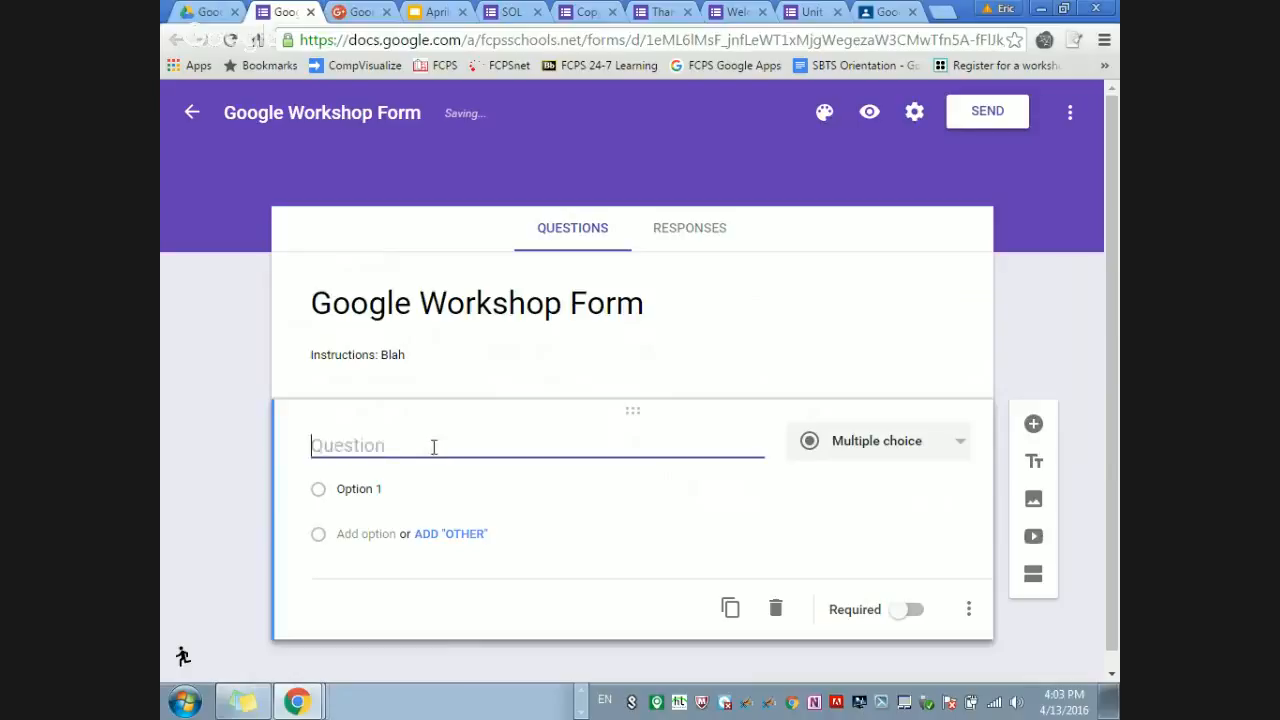
text(Name of your child)
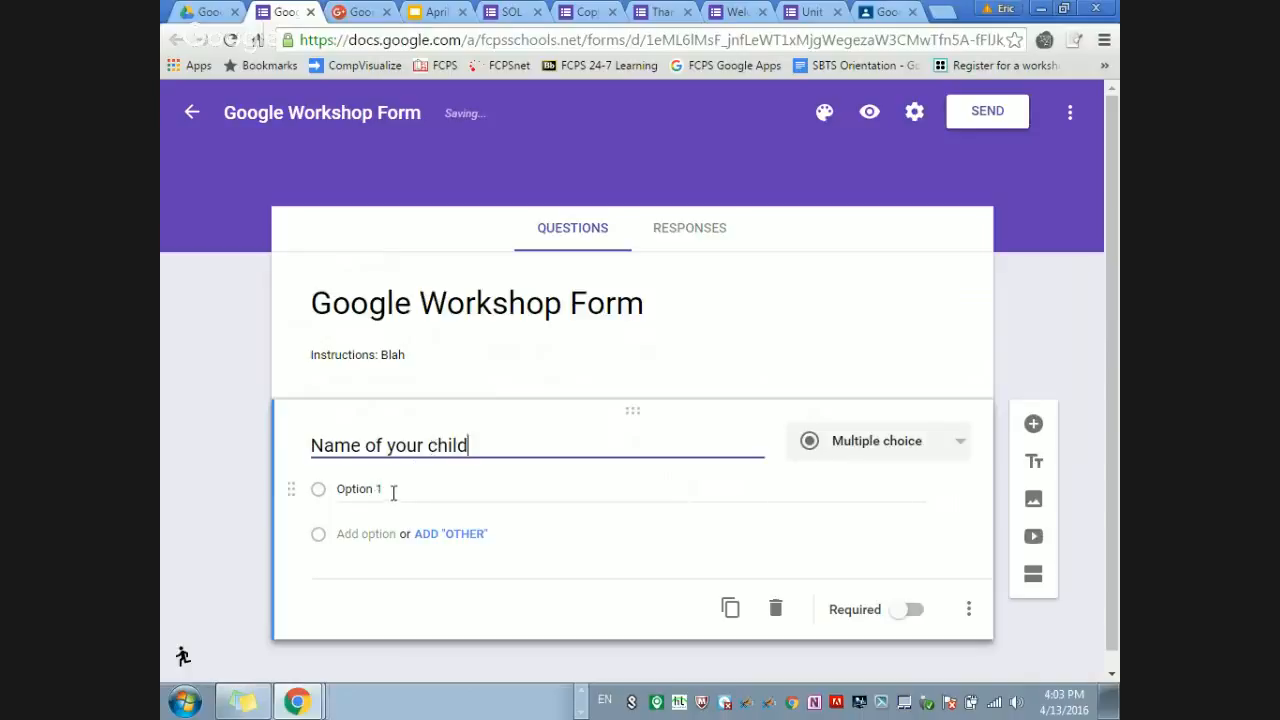
text(:)
Step: Change the "Name of your child:" question from multiple choice to a short answer
click(322, 490)
click(357, 489)
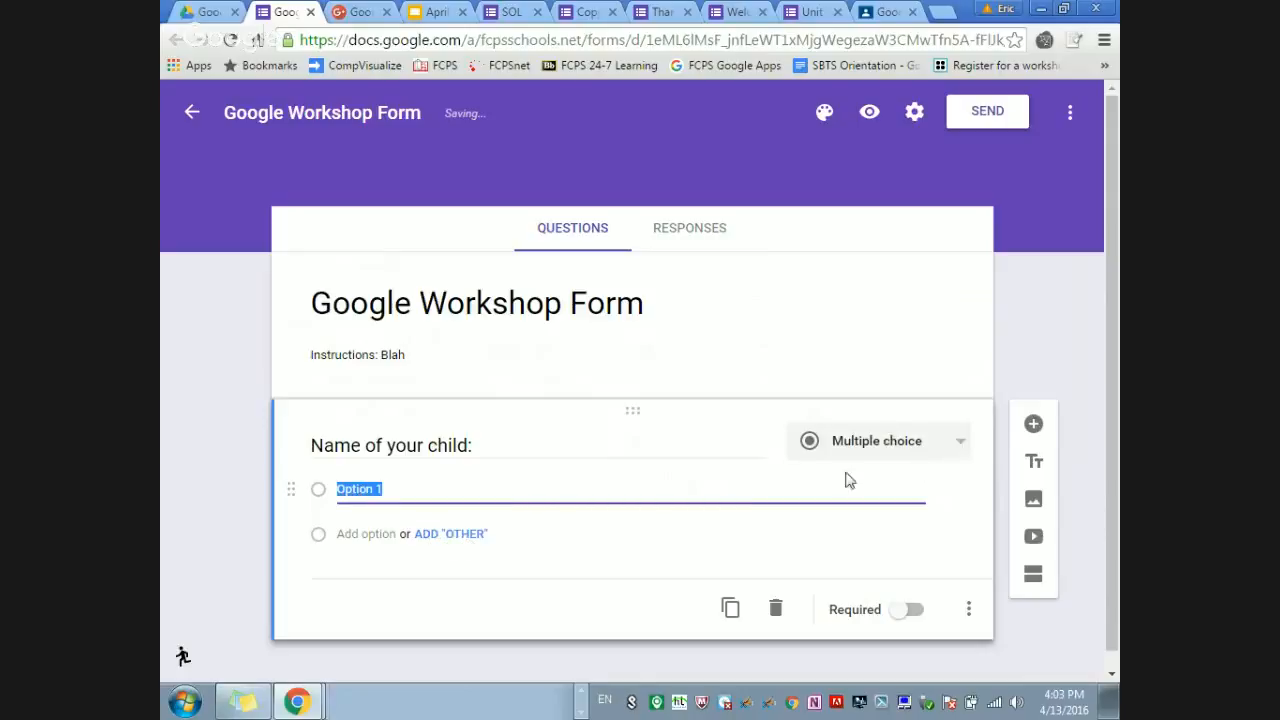
click(950, 451)
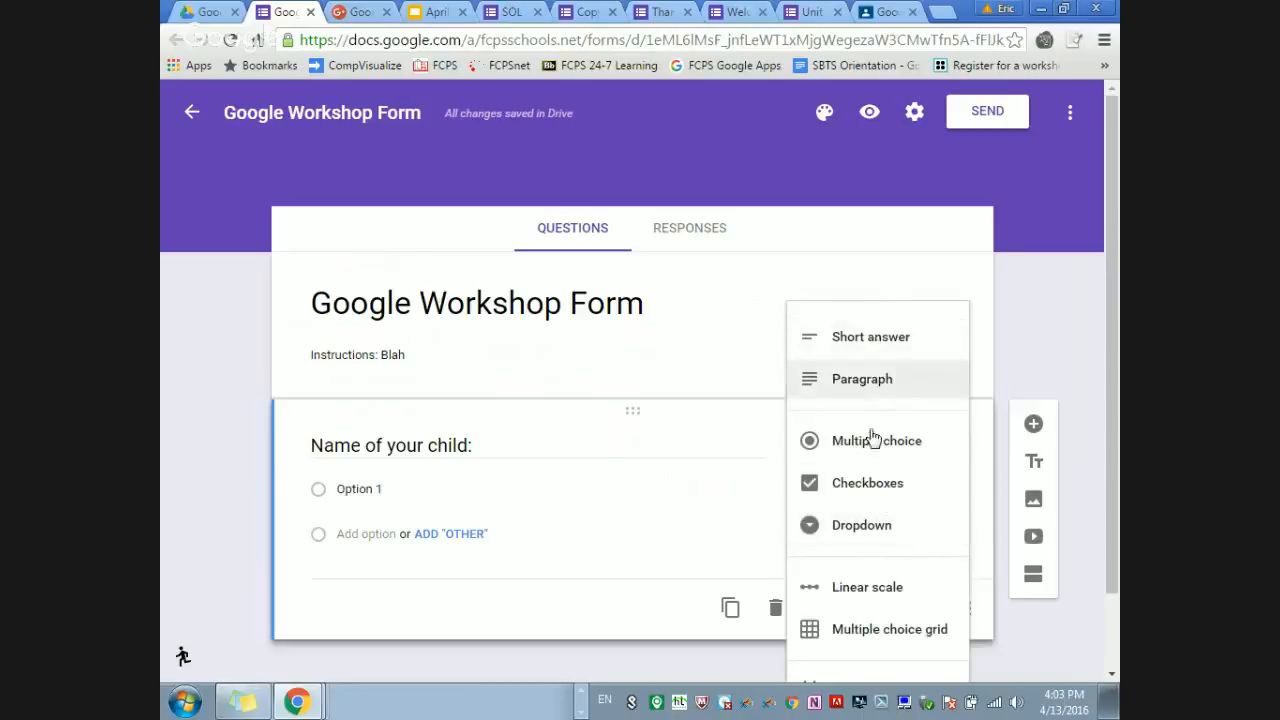
click(871, 341)
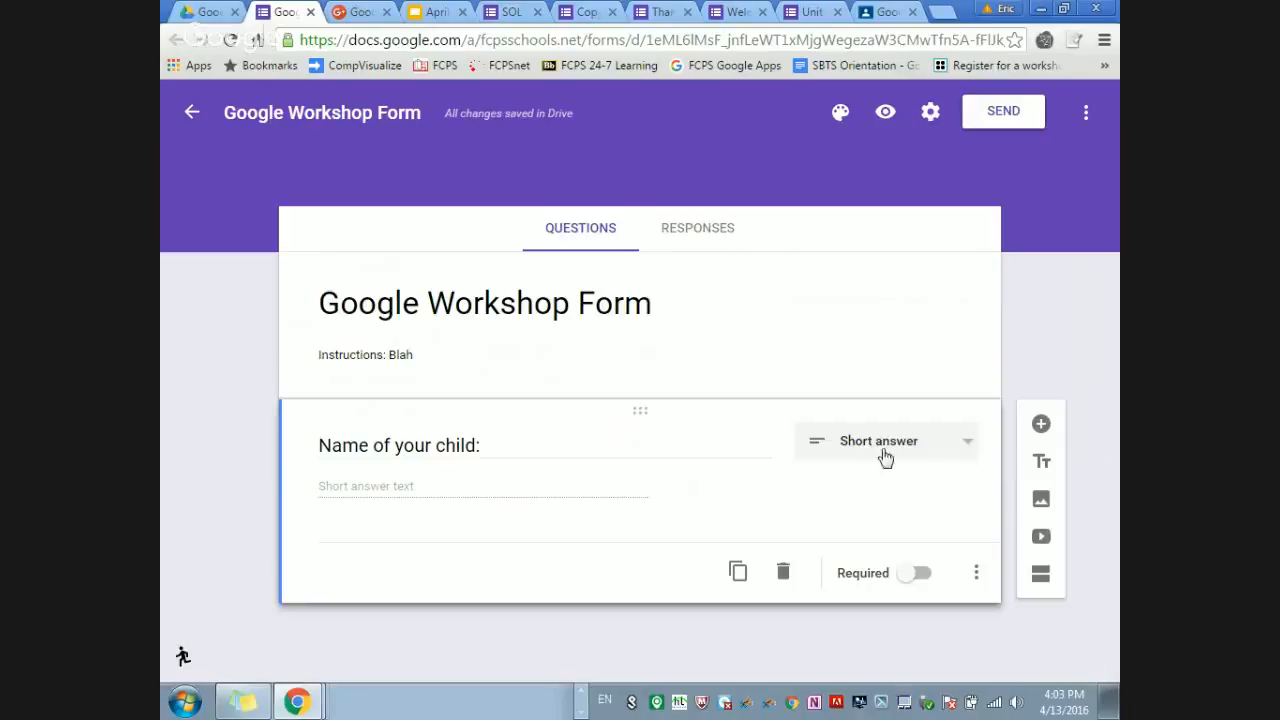
Step: Add a second question below the child's name and make it a linear scale
click(1045, 430)
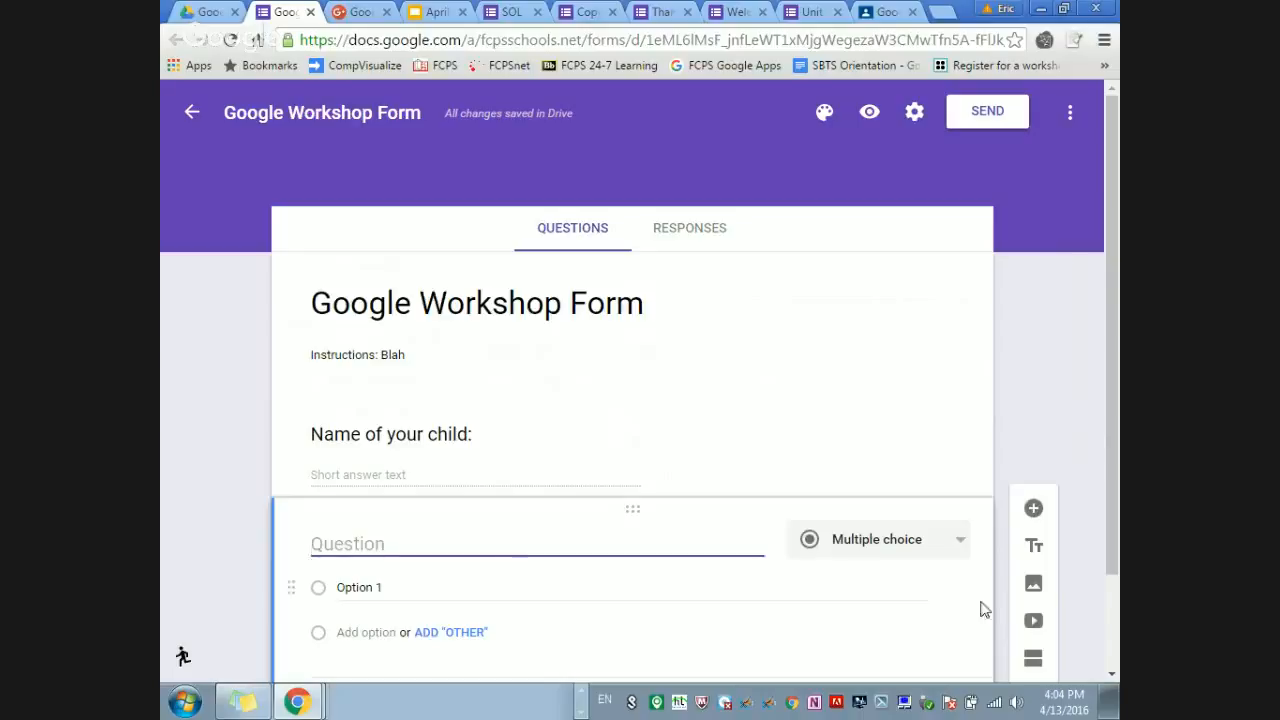
click(960, 550)
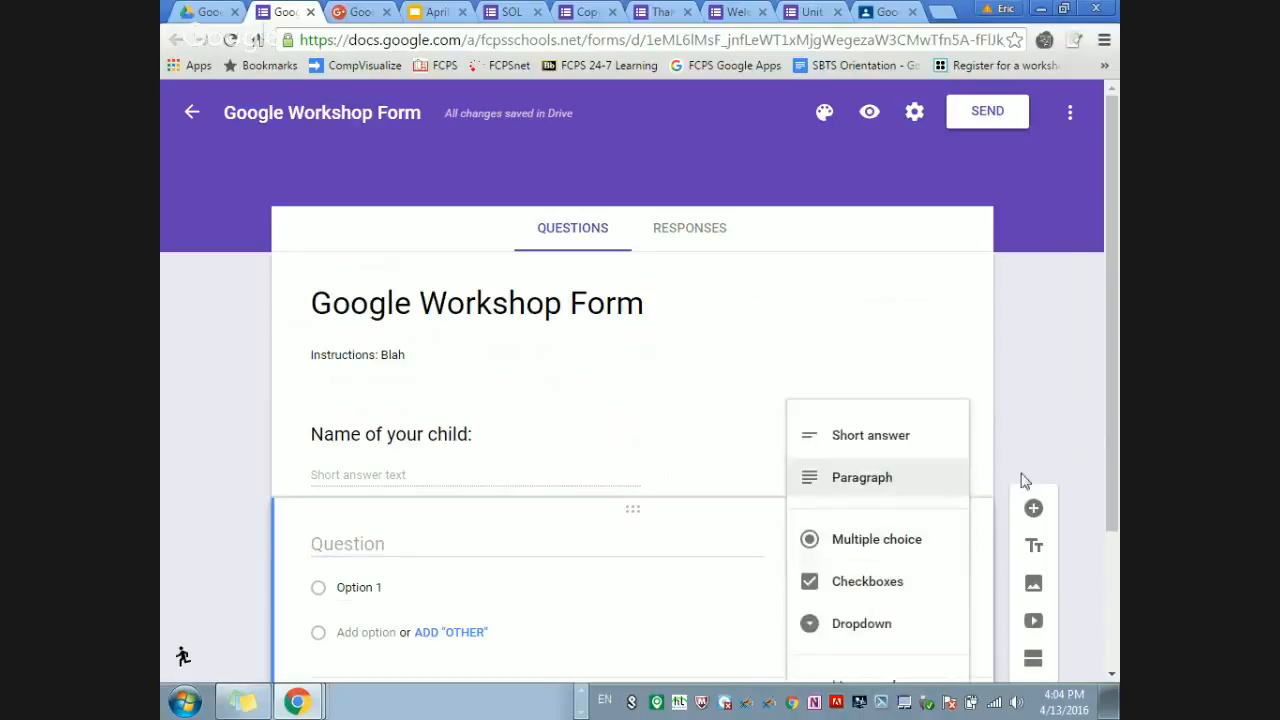
drag(1114, 375, 1117, 485)
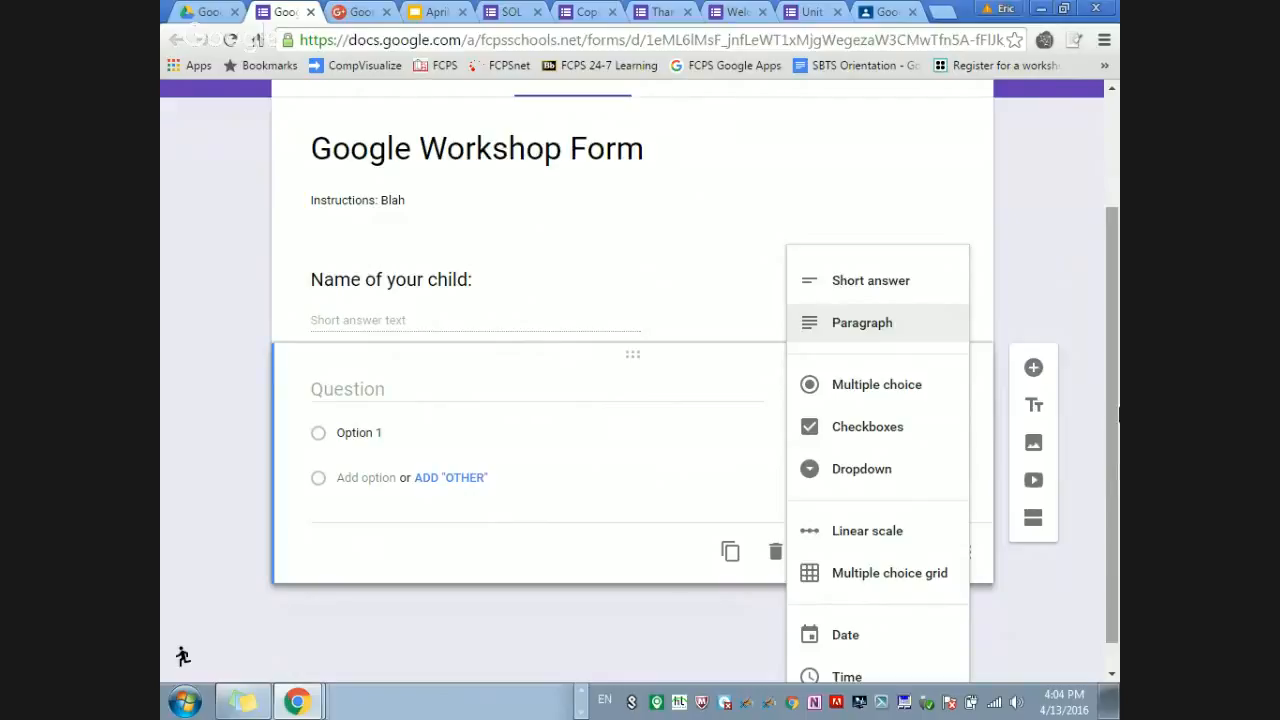
click(858, 531)
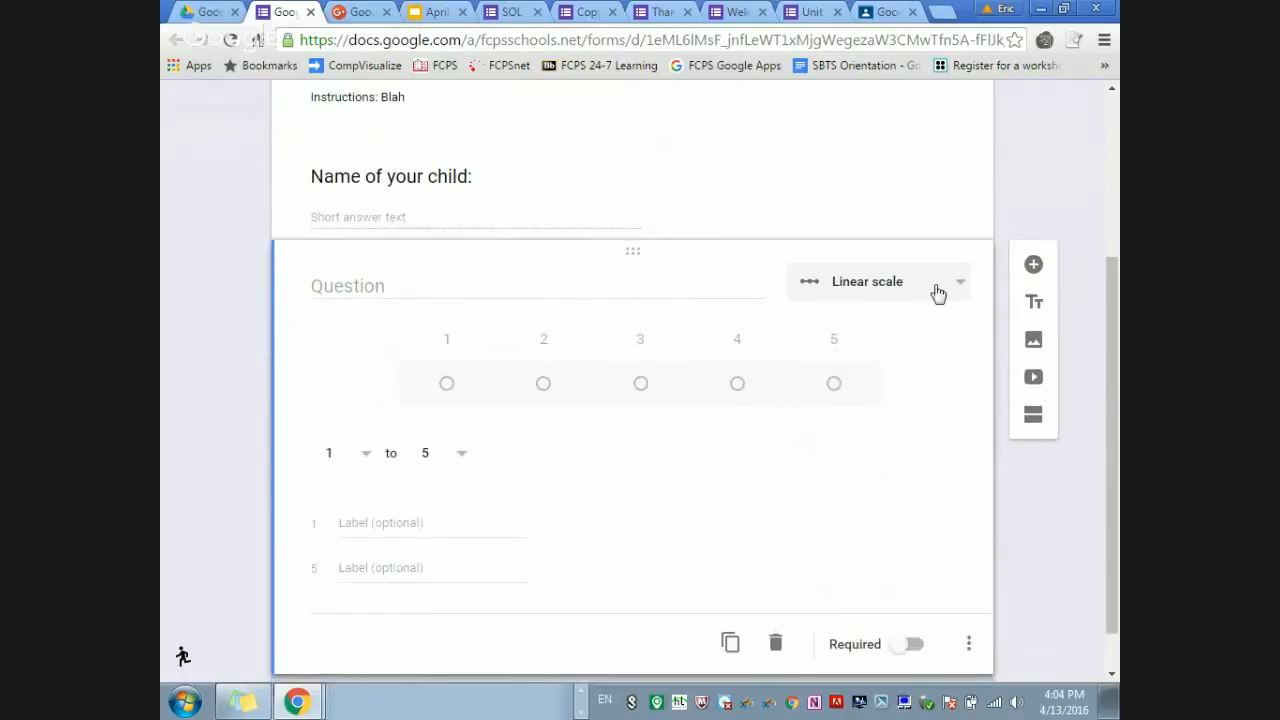
Step: Set the linear scale to run from 1 to 10, labelling 1 "Dislike" and 10 "Love it"
click(457, 462)
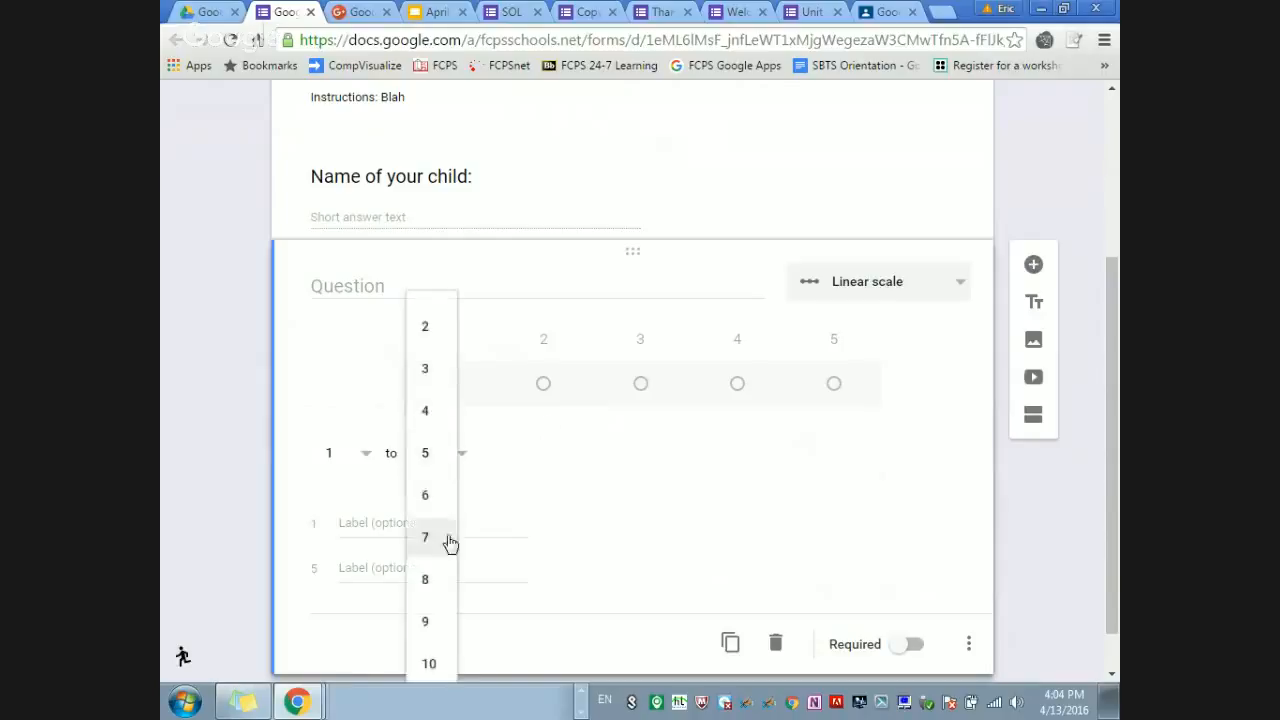
click(430, 664)
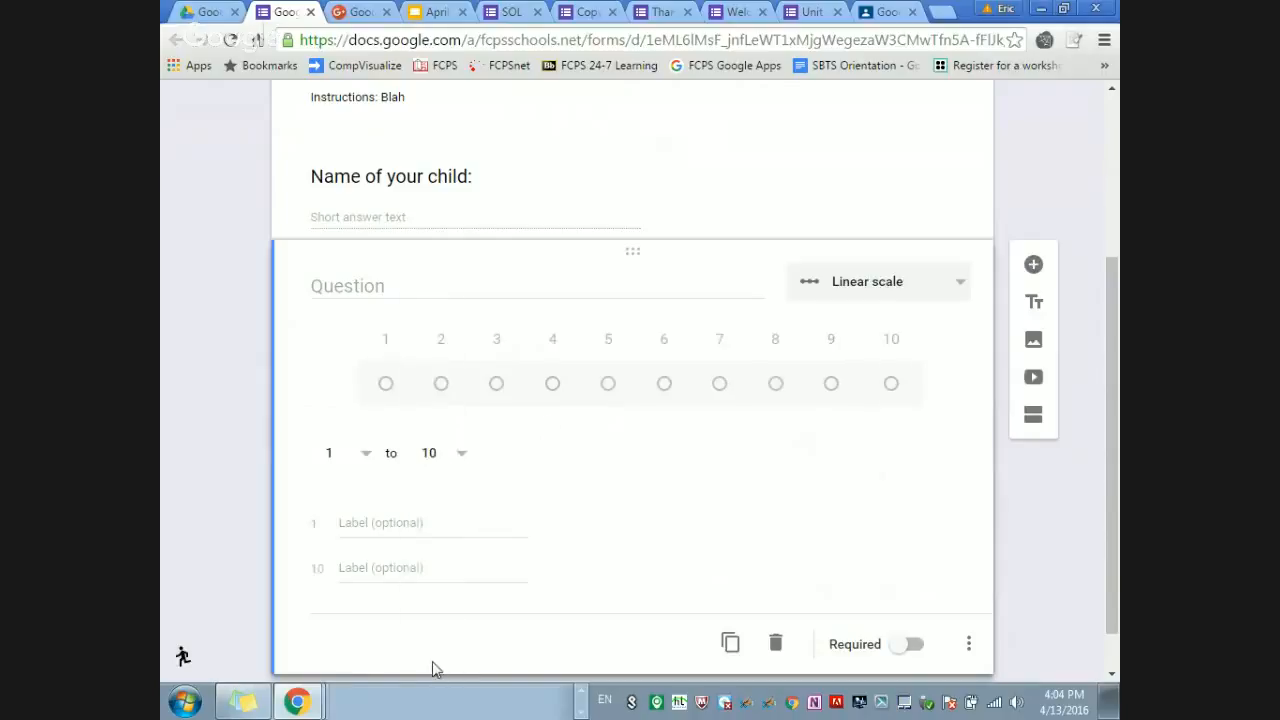
click(386, 526)
text(Dislike)
click(386, 564)
text(L)
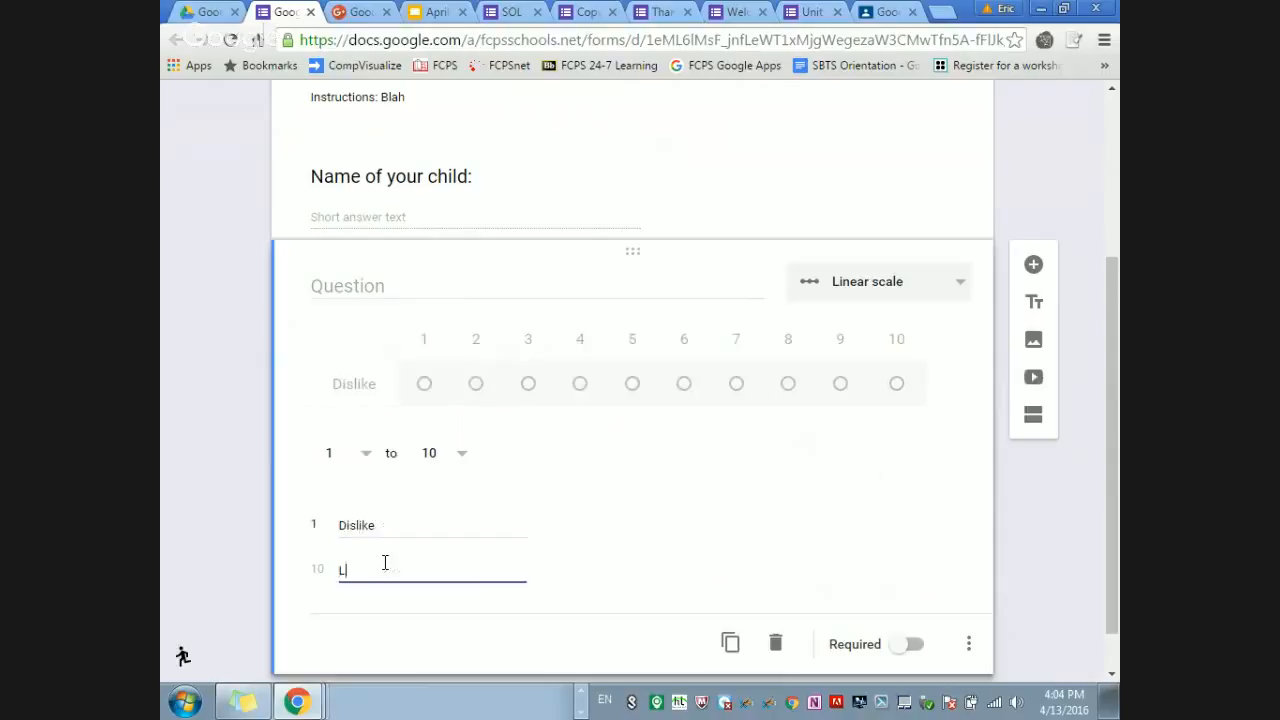
text(ove it)
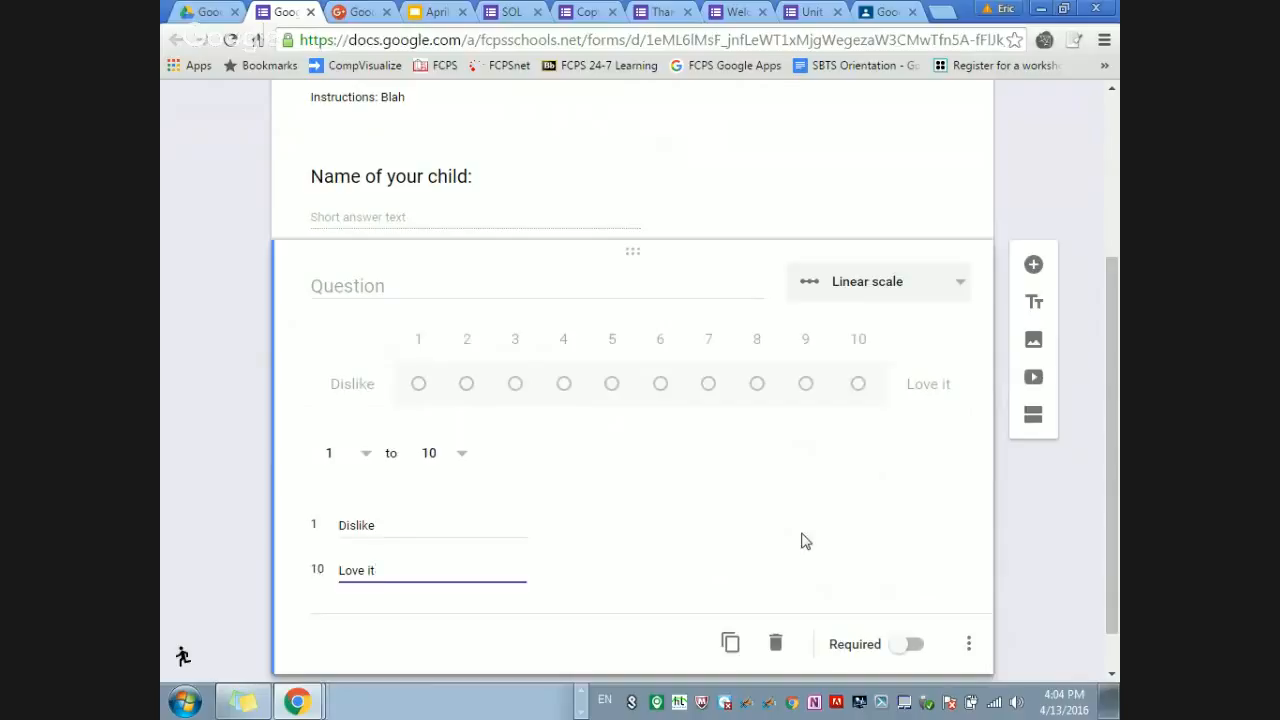
click(805, 541)
scroll(1031, 448, down, 1)
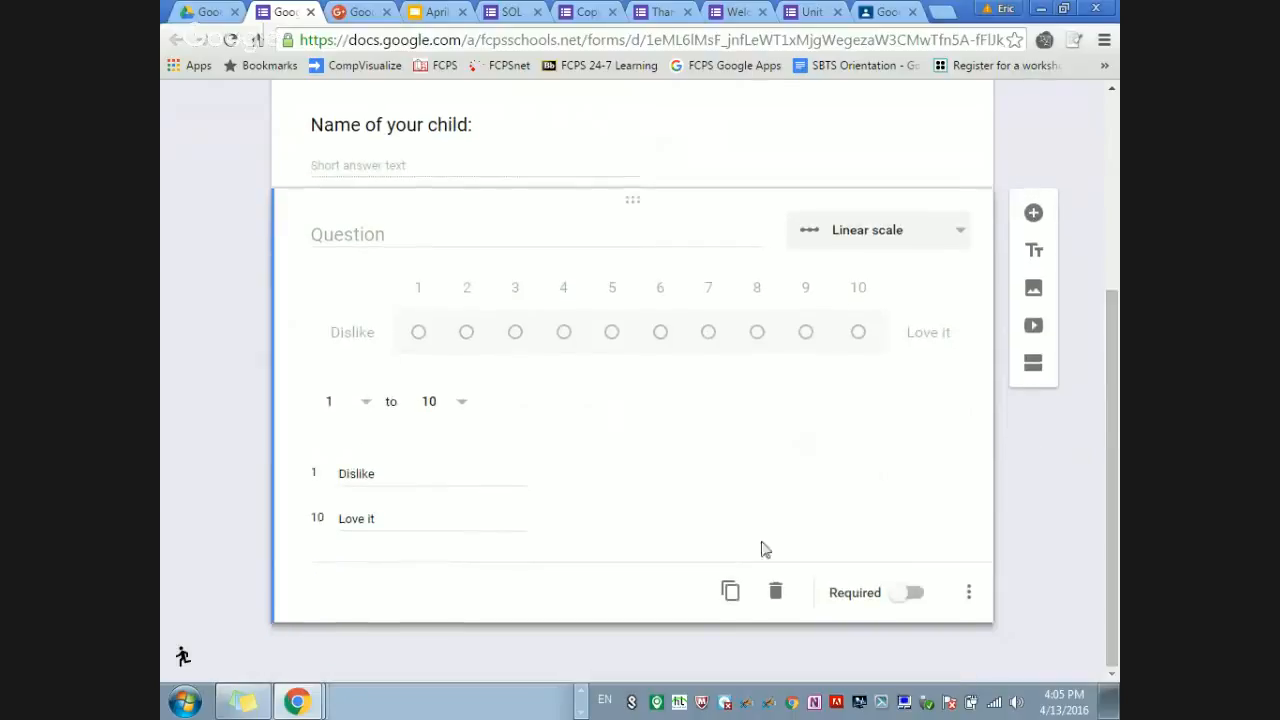
Step: Make the second question required and change its type to a multiple choice grid
click(909, 598)
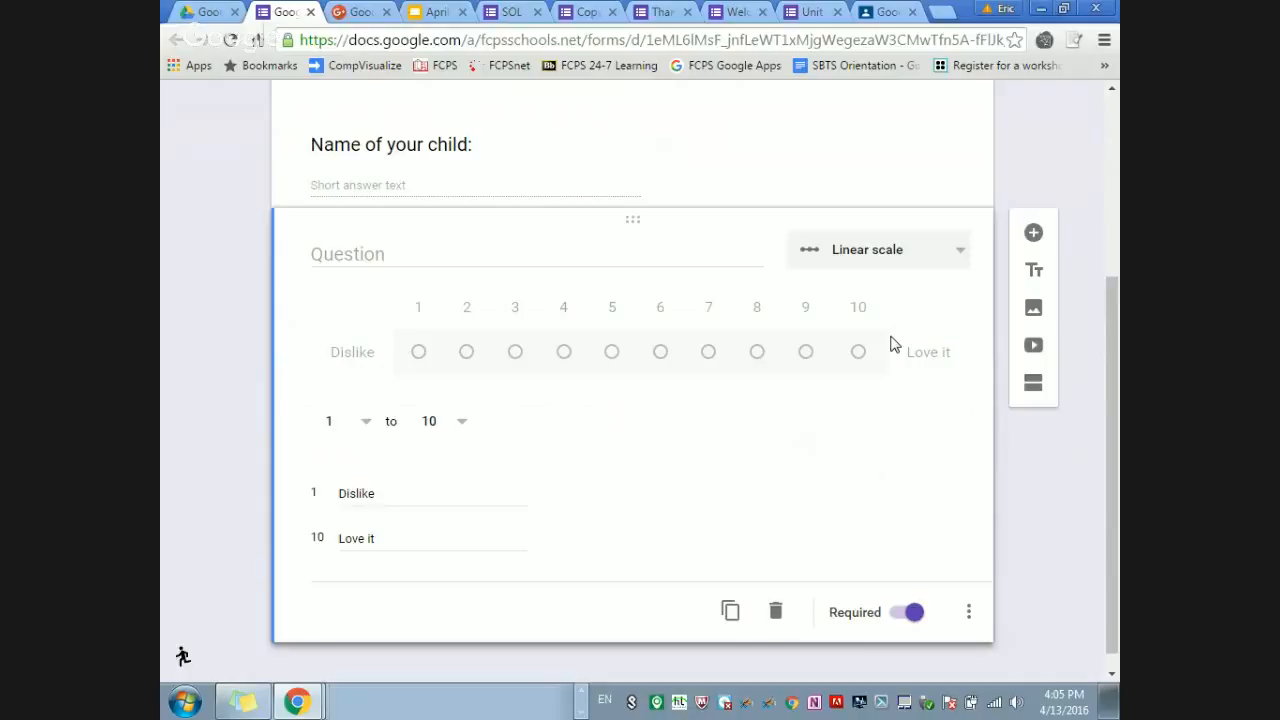
click(963, 254)
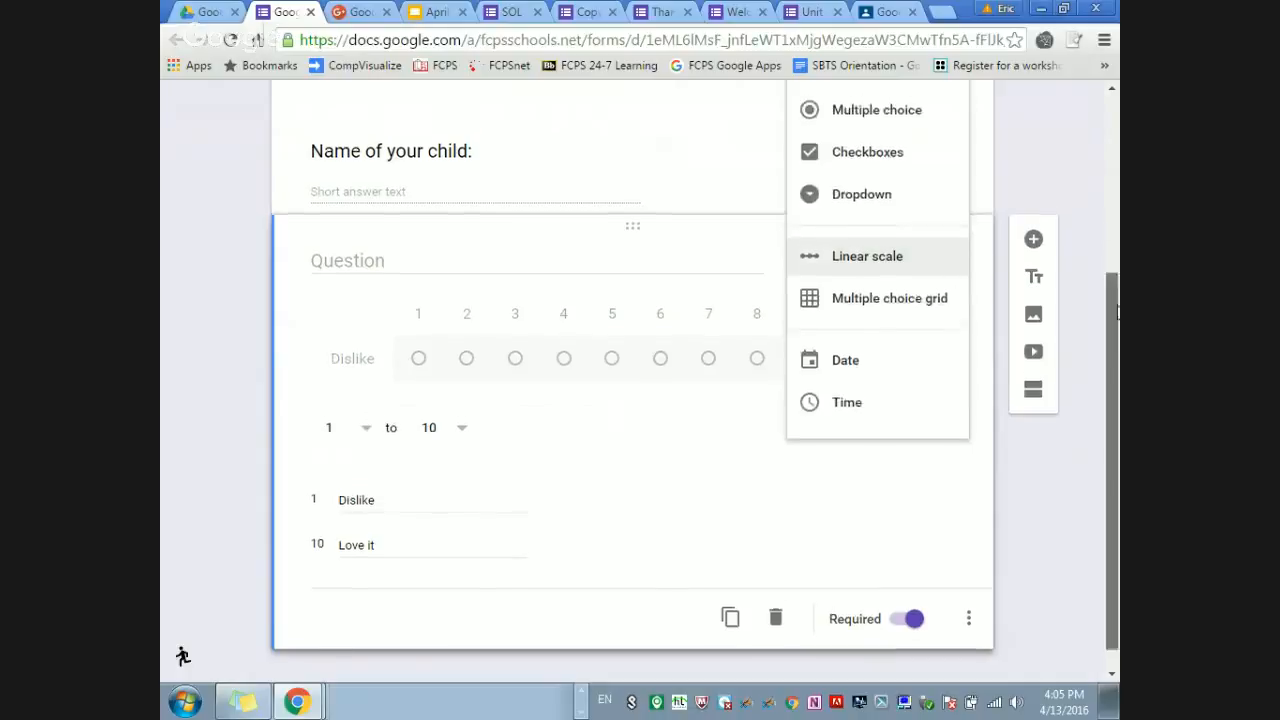
scroll(1118, 262, up, 1)
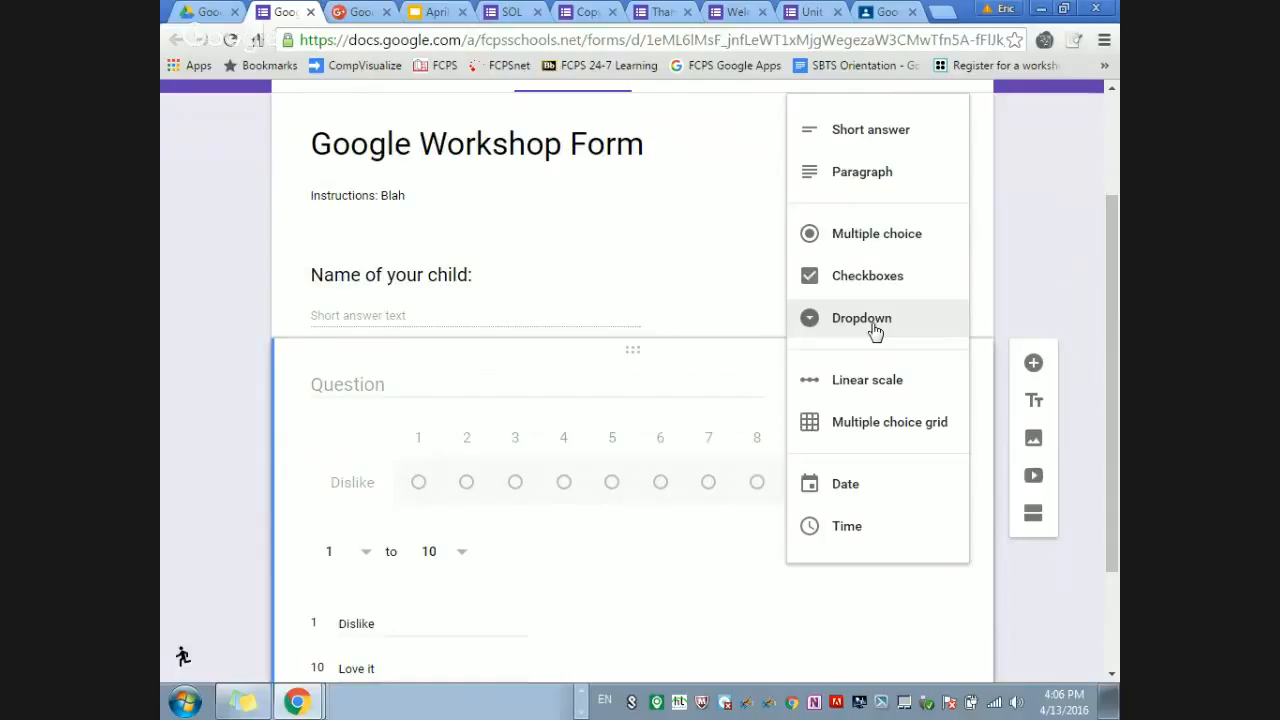
click(877, 428)
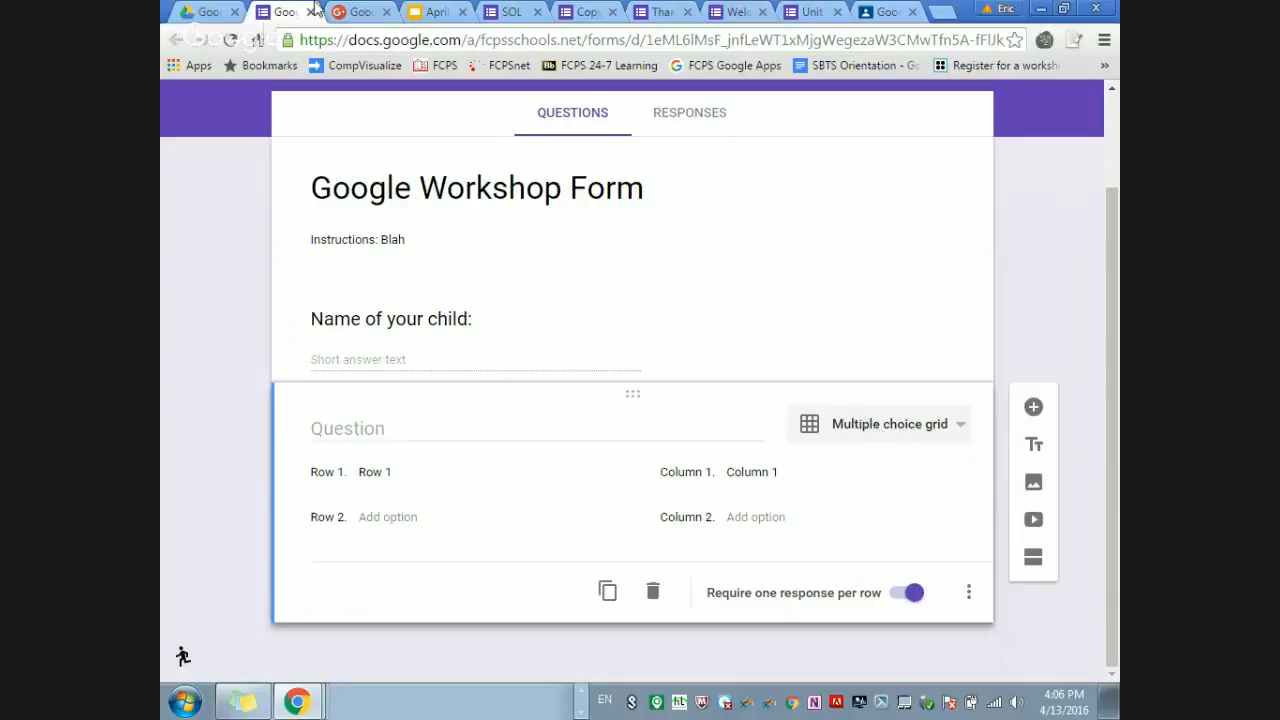
Step: Open the Writing Rubric form from the teacher examples slide of the workshop presentation and review its grid of writing criteria
click(212, 10)
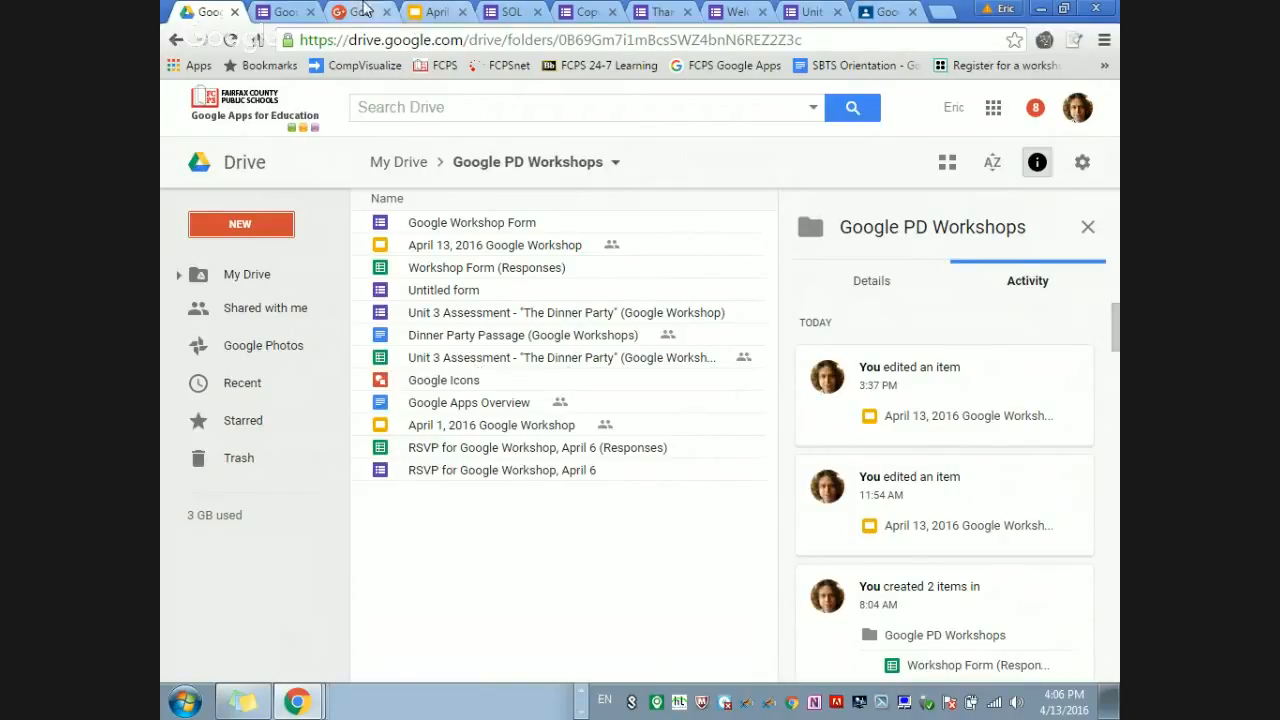
click(435, 11)
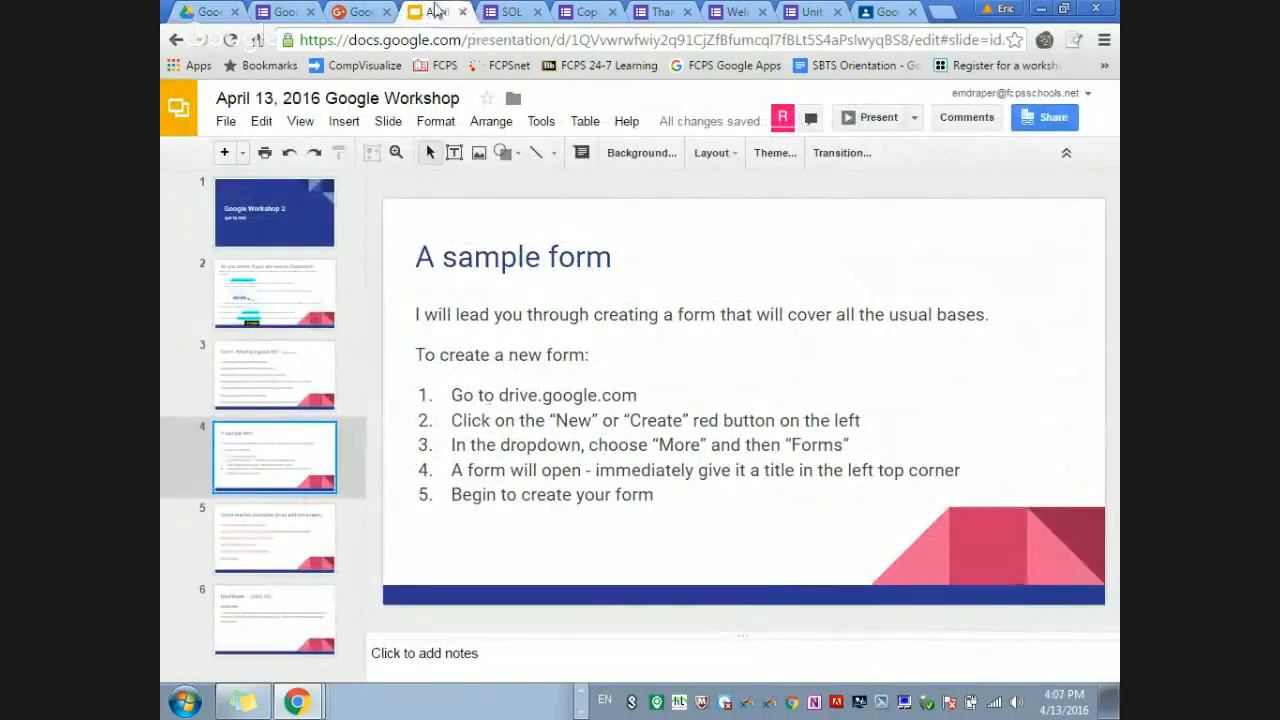
click(282, 535)
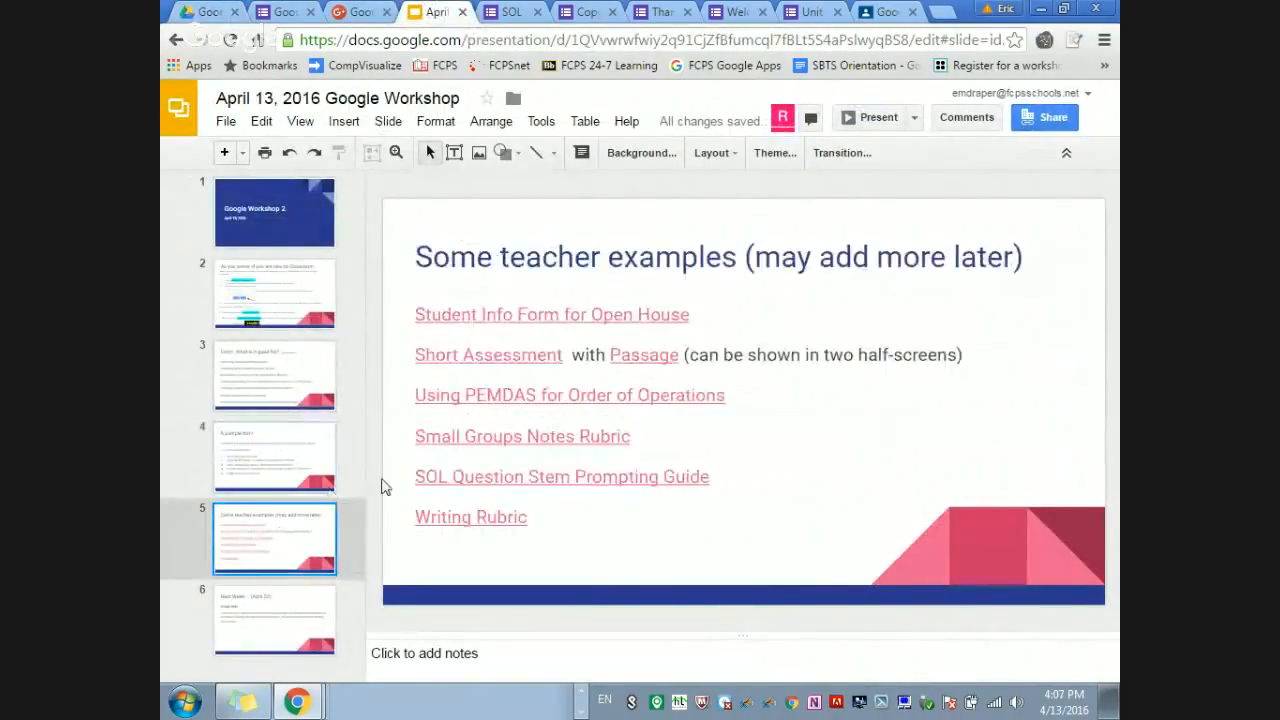
click(494, 521)
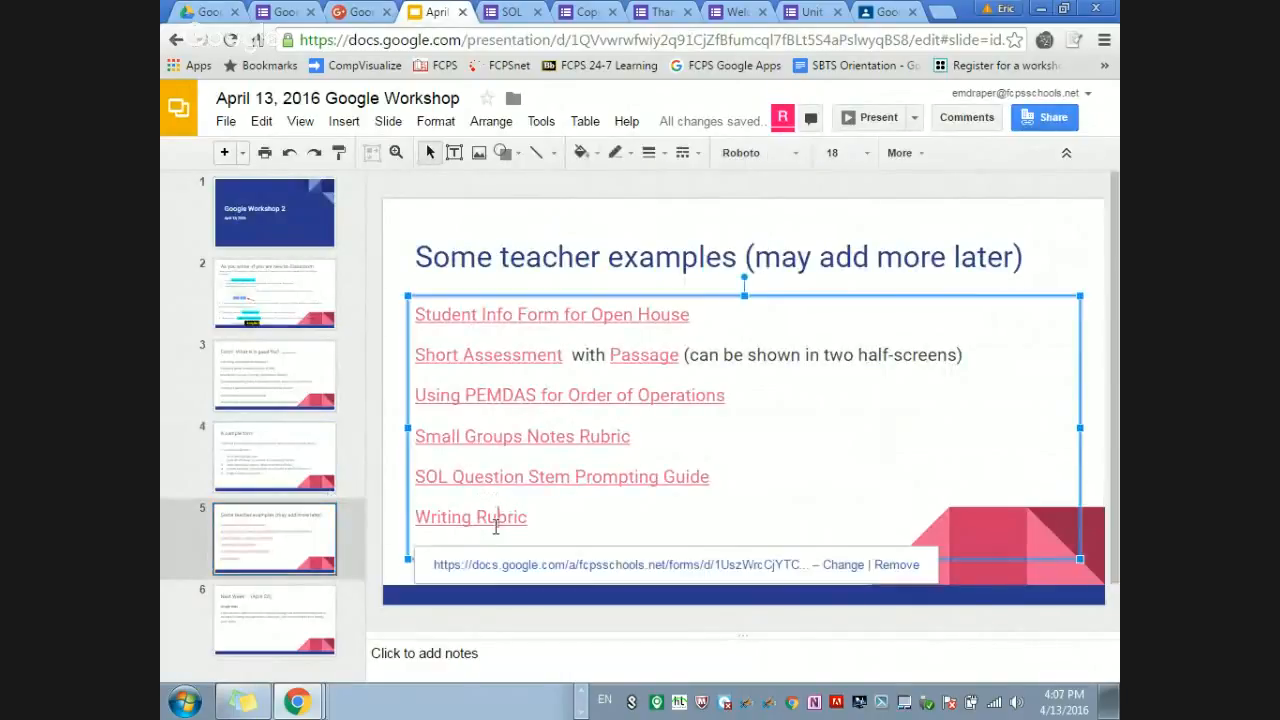
click(588, 566)
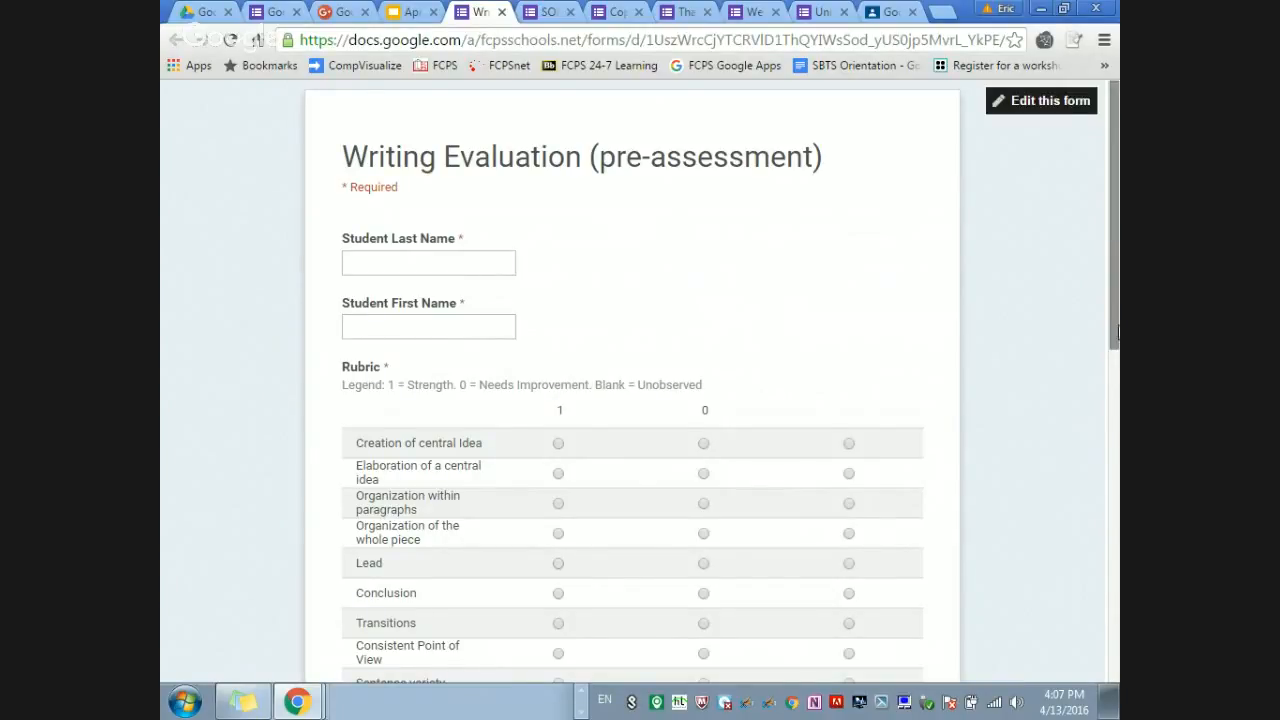
drag(1117, 327, 1117, 466)
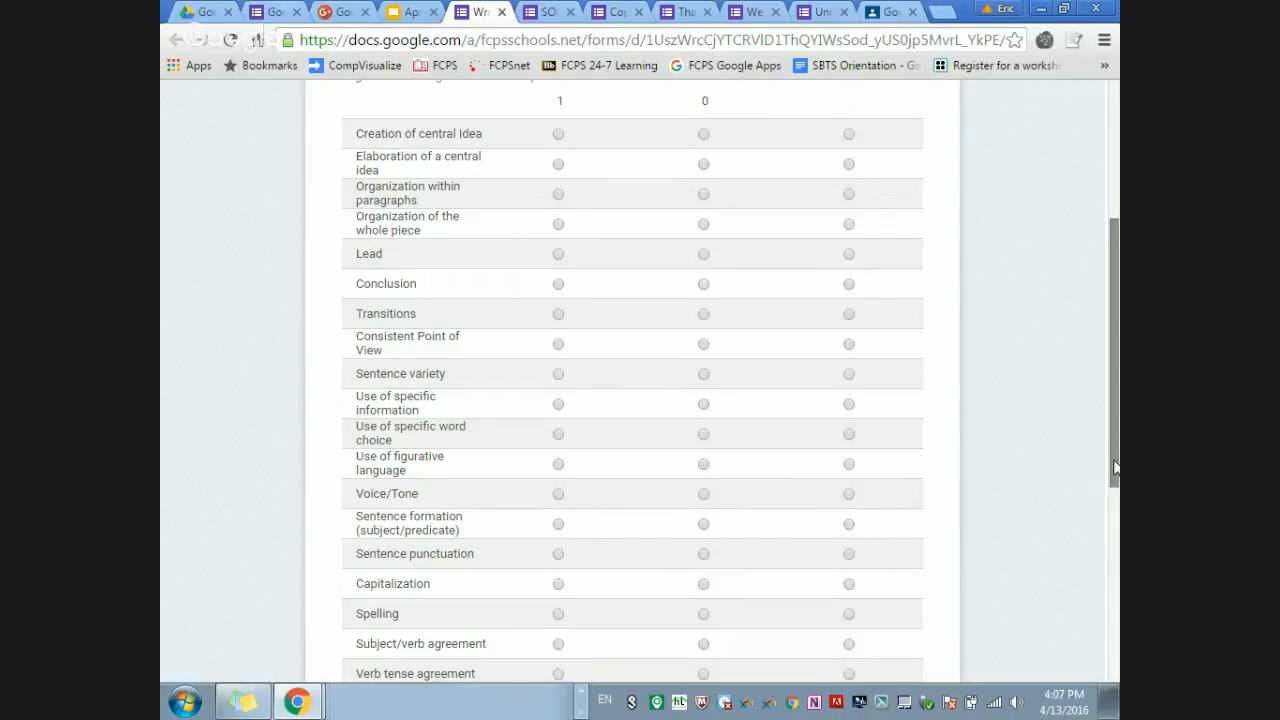
scroll(514, 357, up, 1)
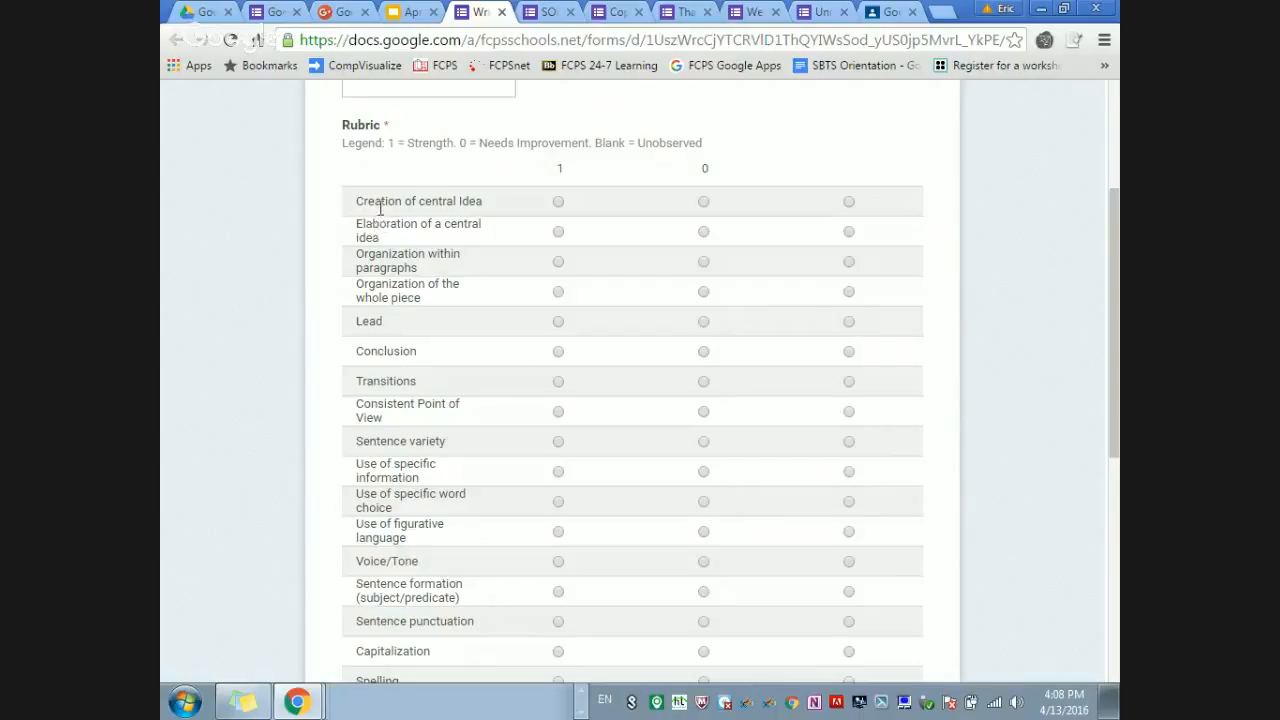
Step: Return from the writing rubric to the Google Workshop Form and name the grid's first two rows "Lead" and "Fig Language"
drag(1117, 211, 1117, 258)
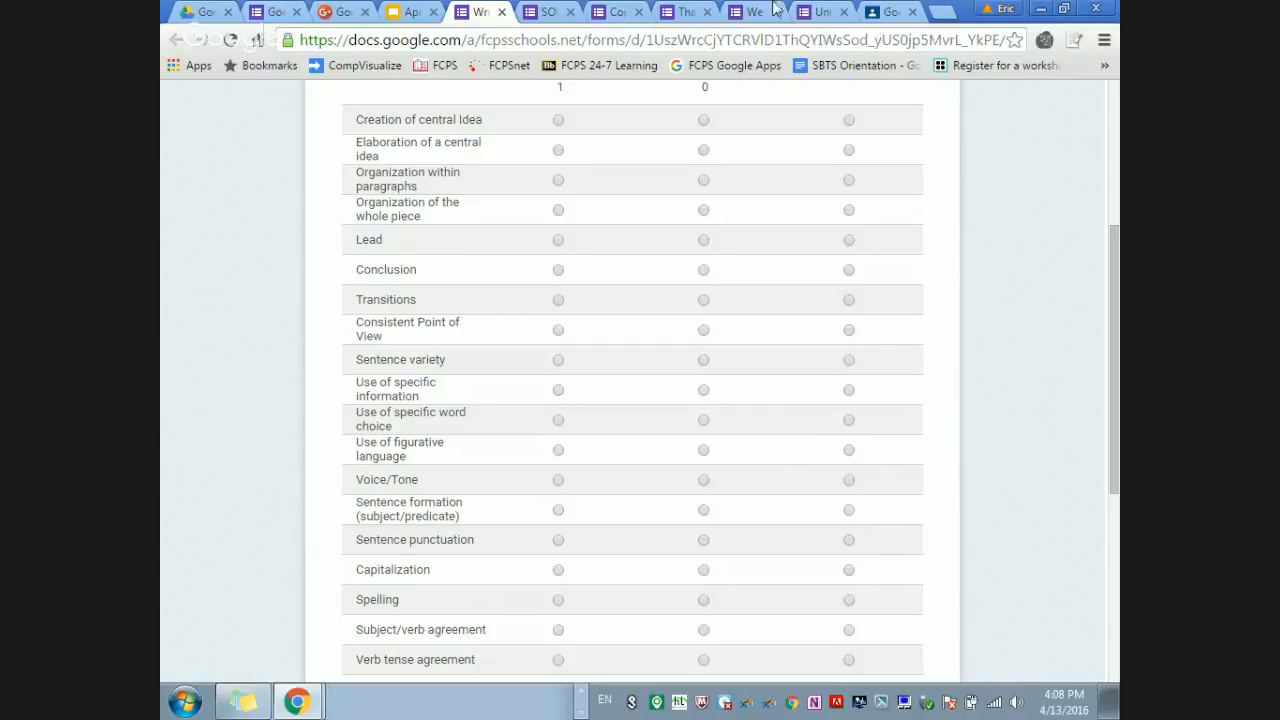
click(266, 11)
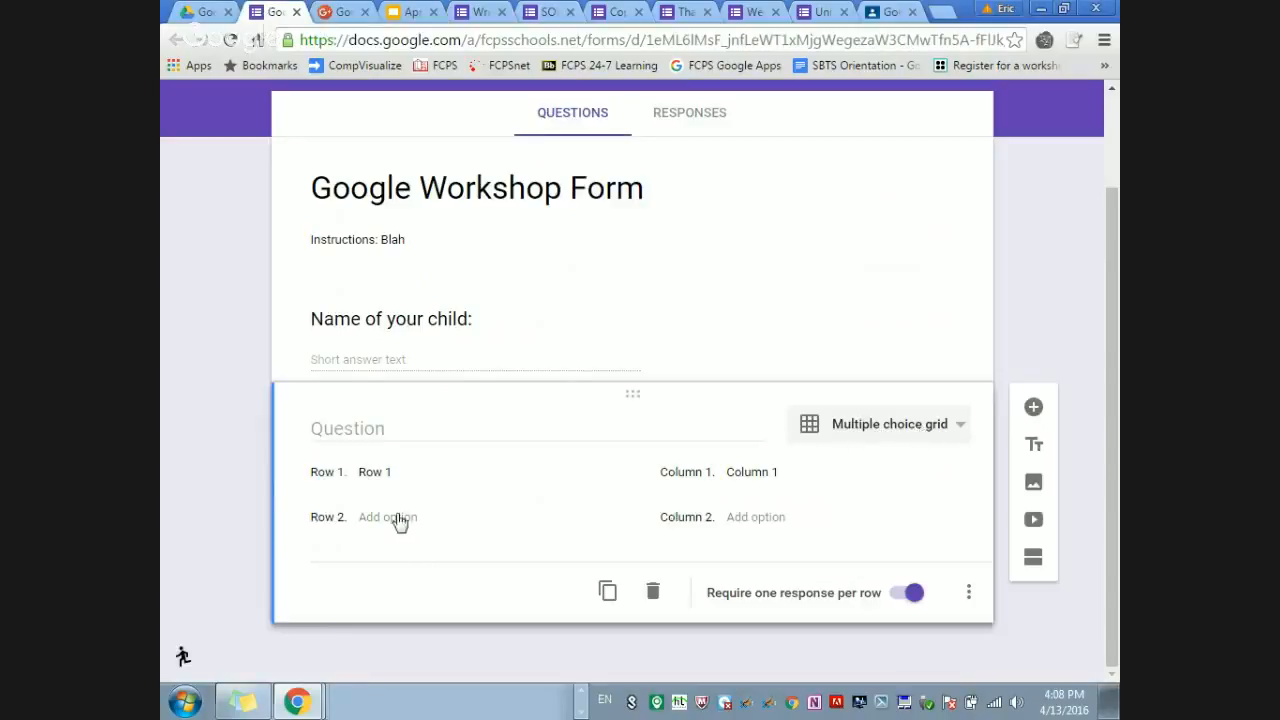
click(403, 472)
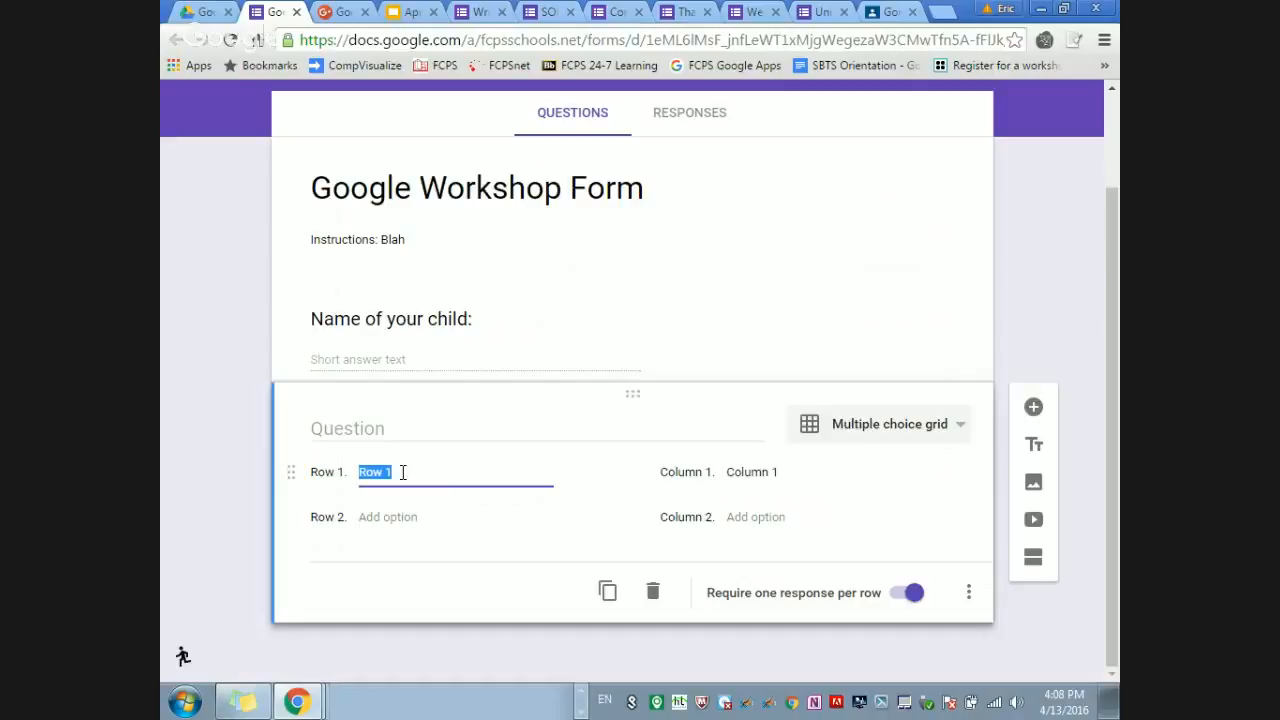
text(Lead)
key(Tab)
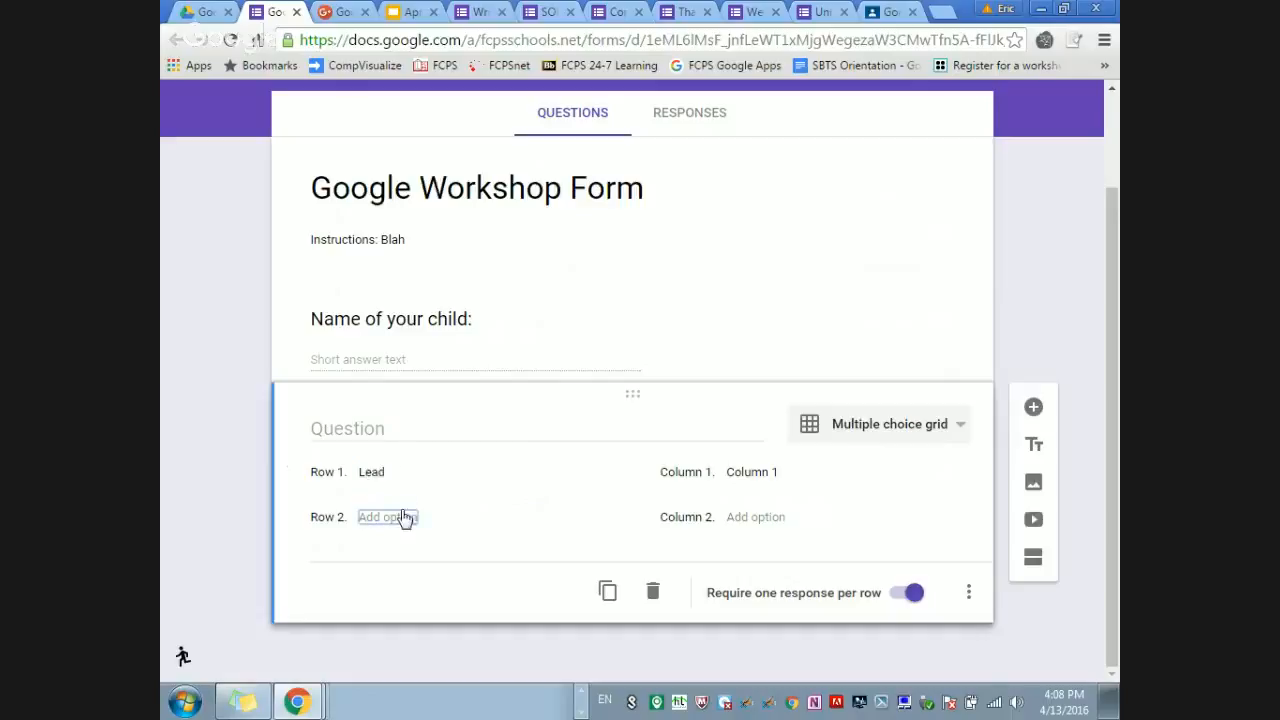
click(403, 517)
text(Fig )
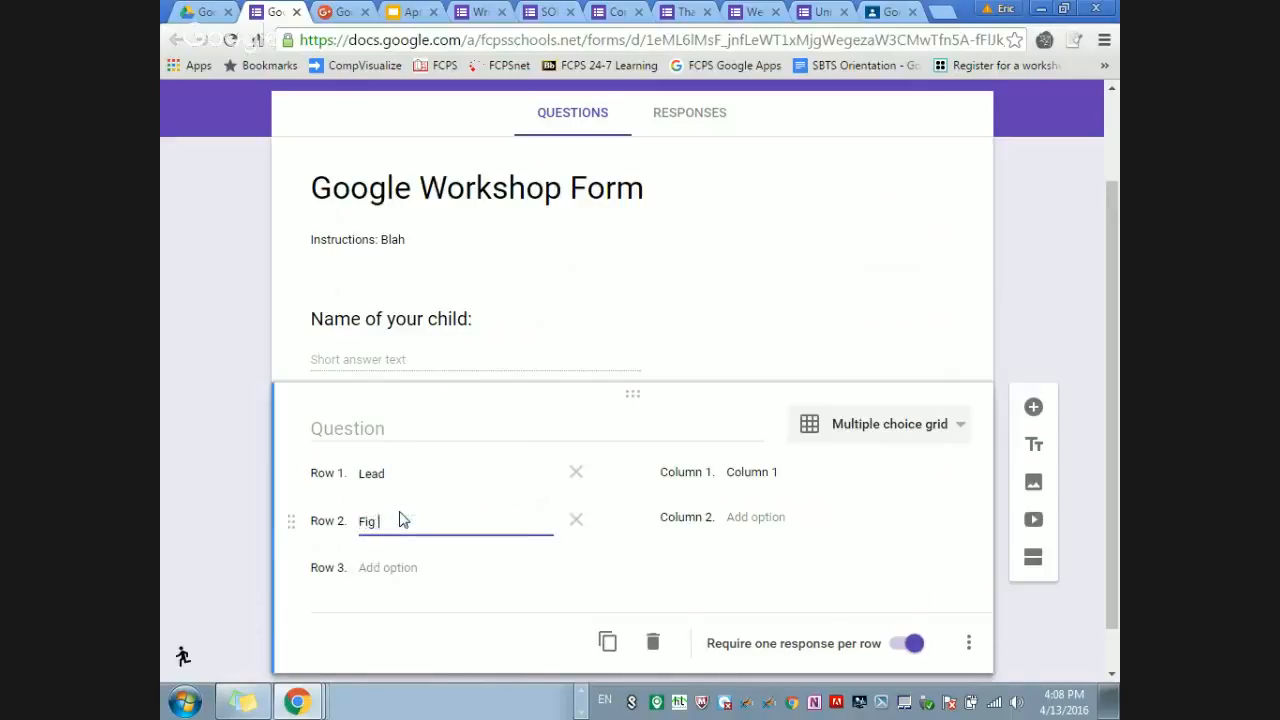
text(Language)
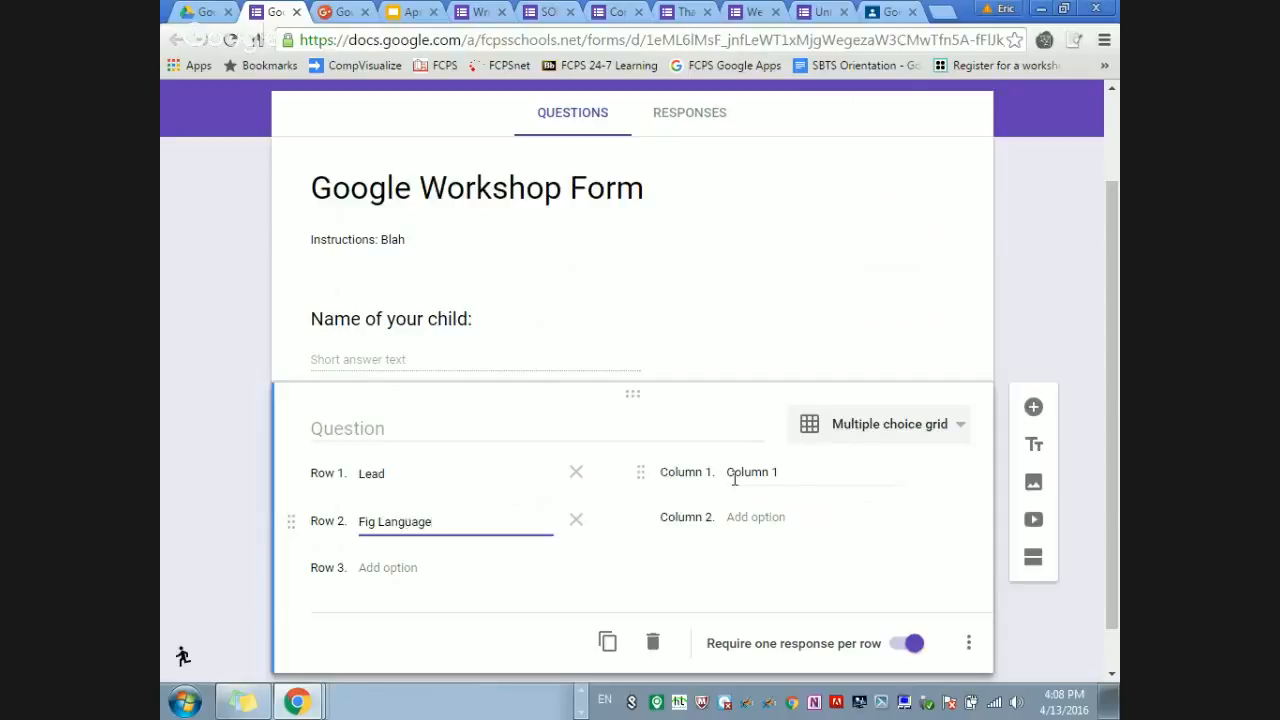
Step: Label the grid's first two columns "1" and "0", and add a third column with a blank label
click(764, 474)
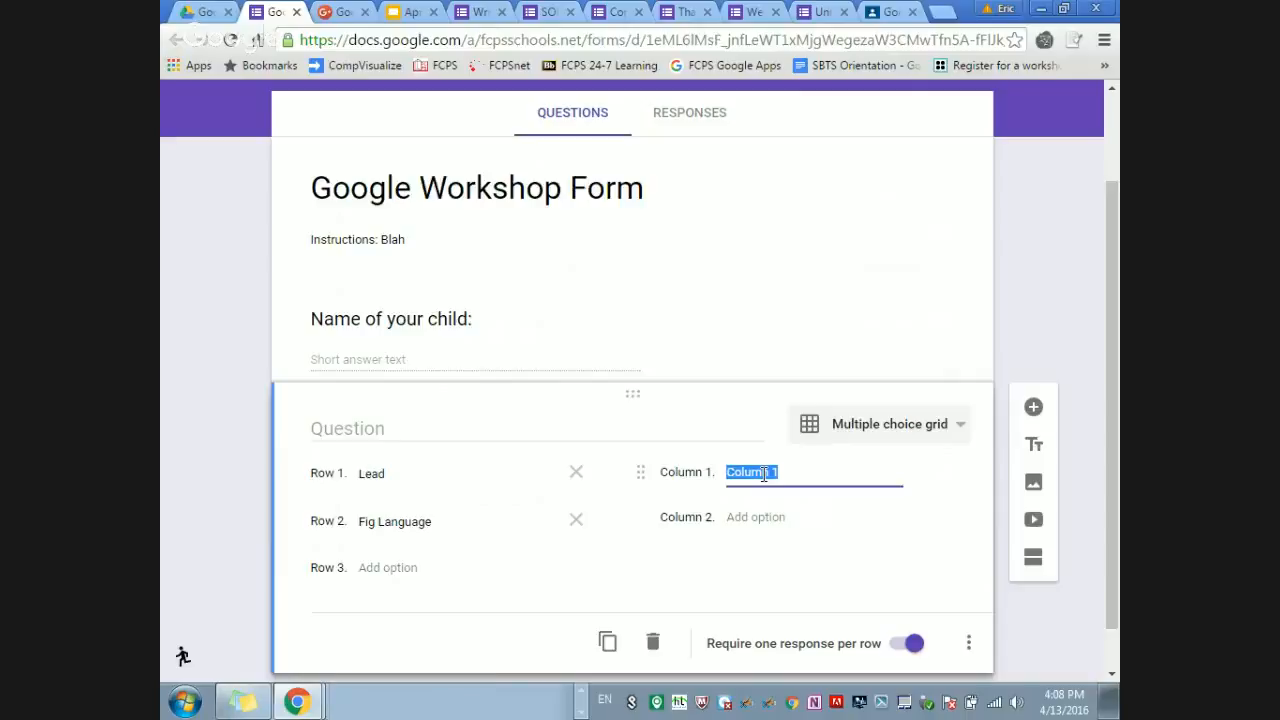
text(1)
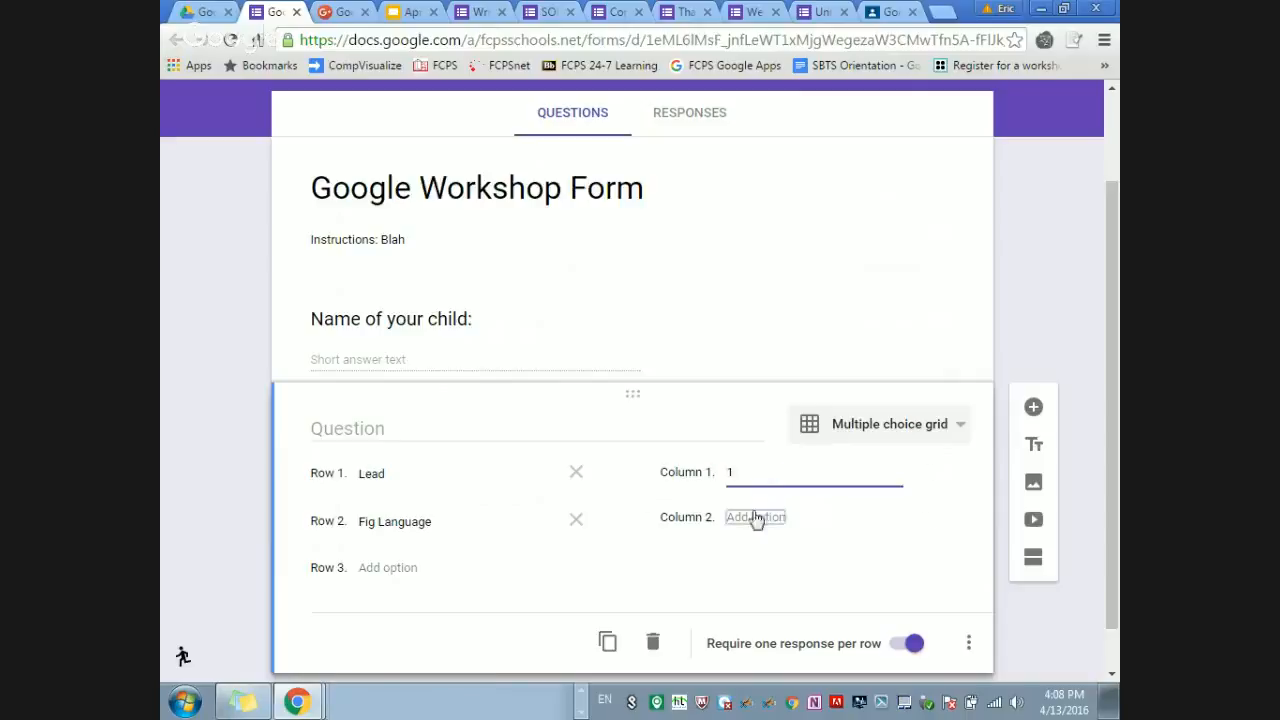
click(754, 517)
text(0)
click(733, 567)
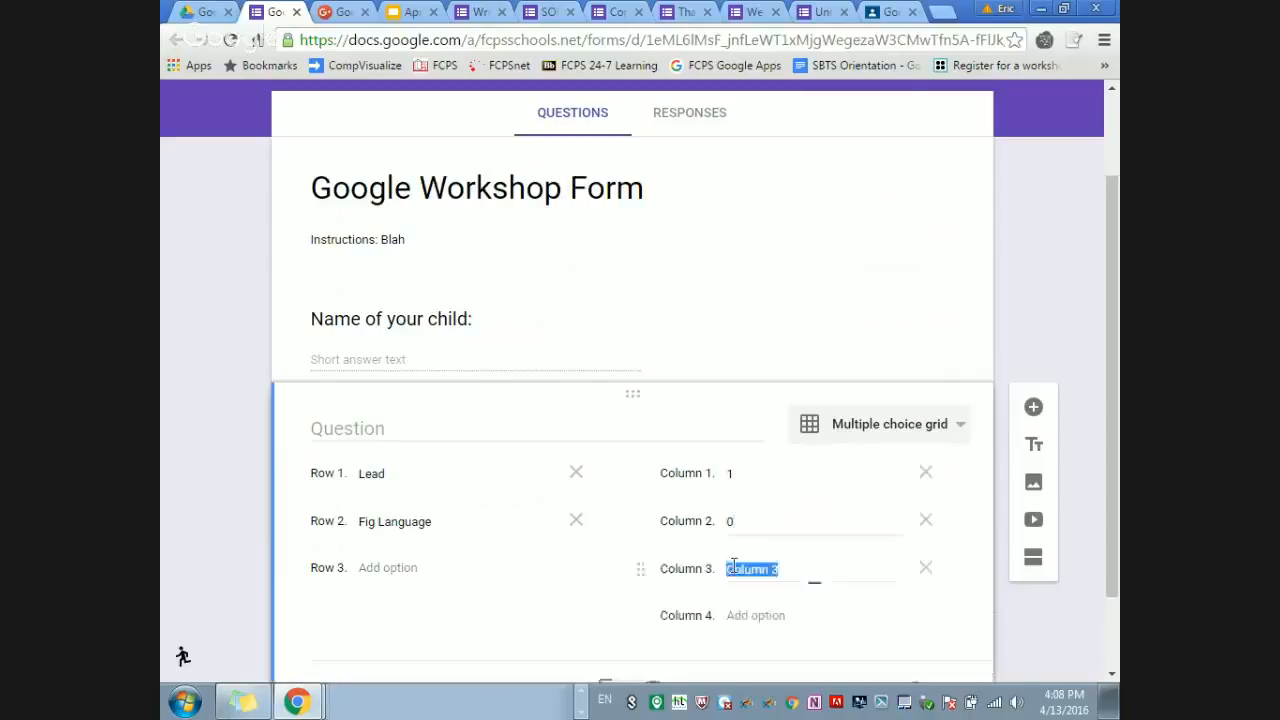
key(BackSpace)
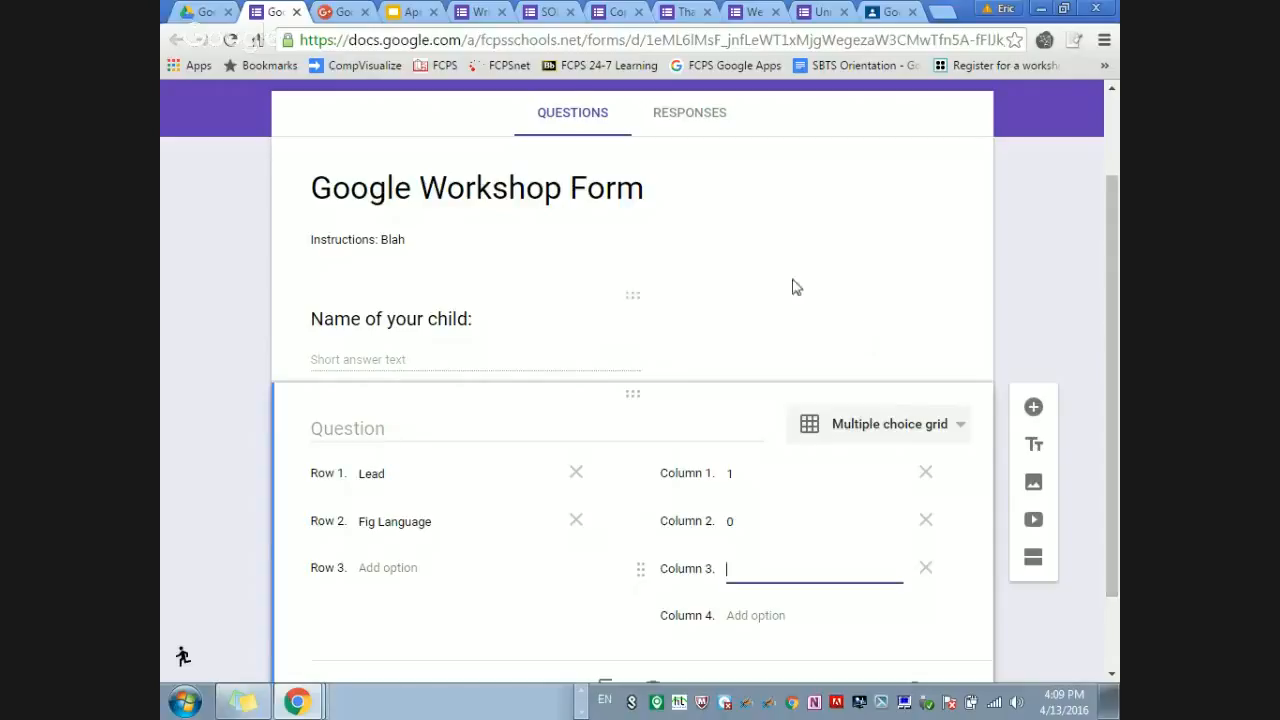
Step: Open the Short Assessment form from the teacher examples slide of the workshop presentation
click(410, 11)
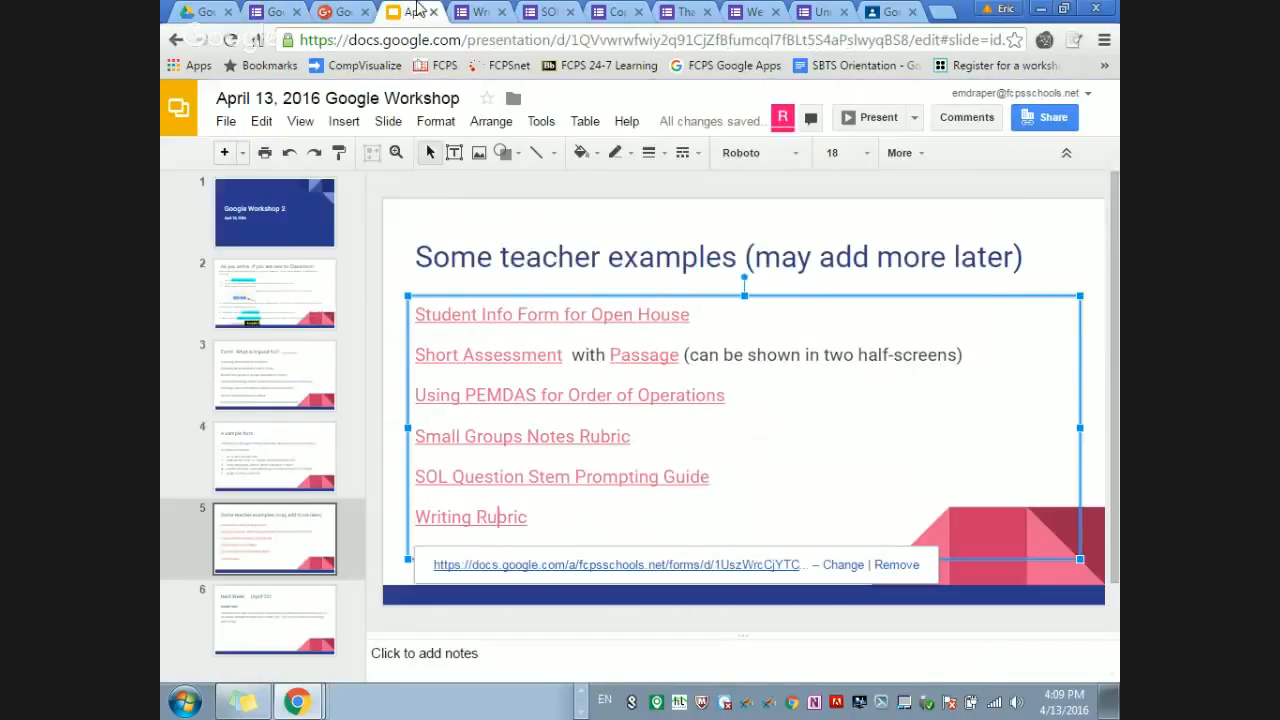
click(470, 11)
click(410, 11)
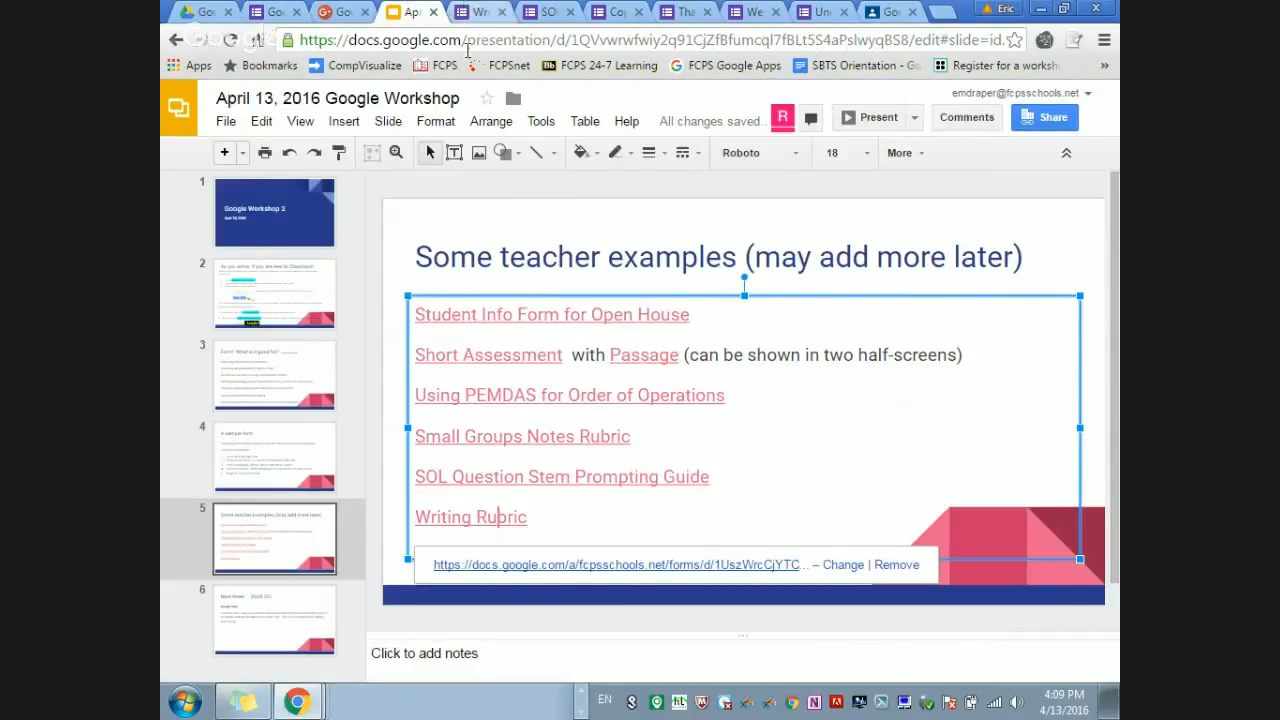
click(488, 355)
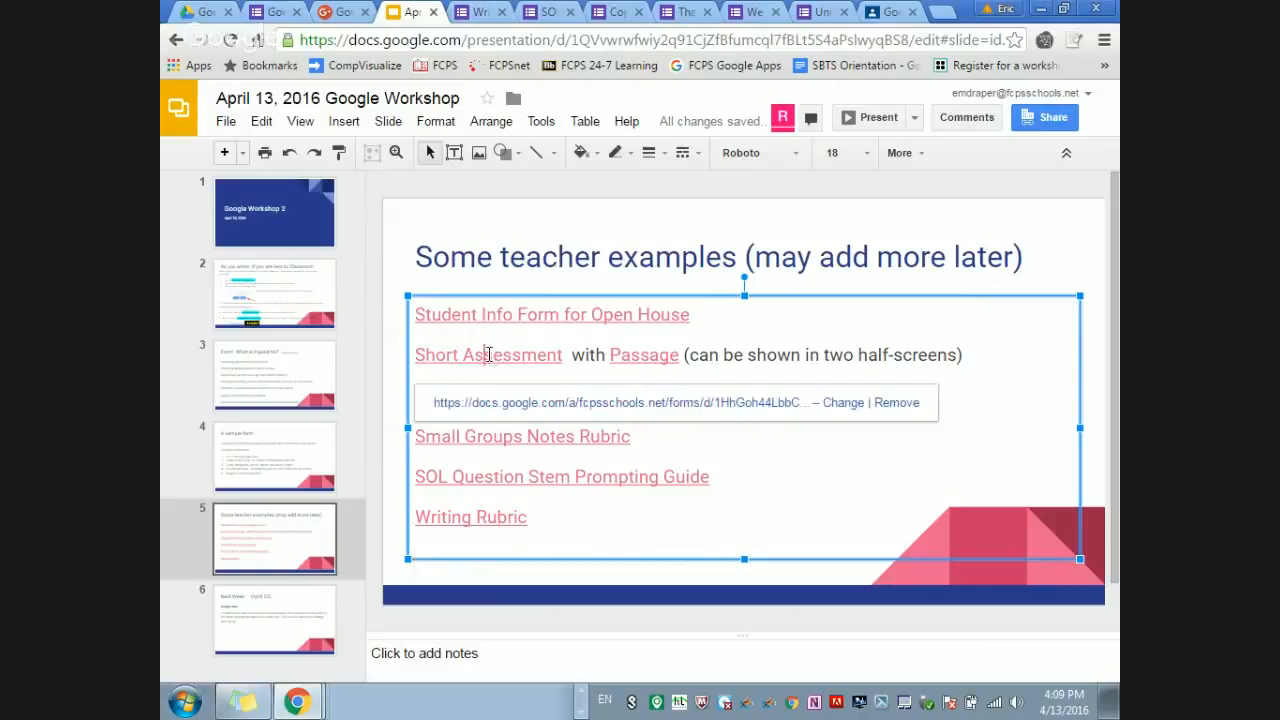
click(561, 404)
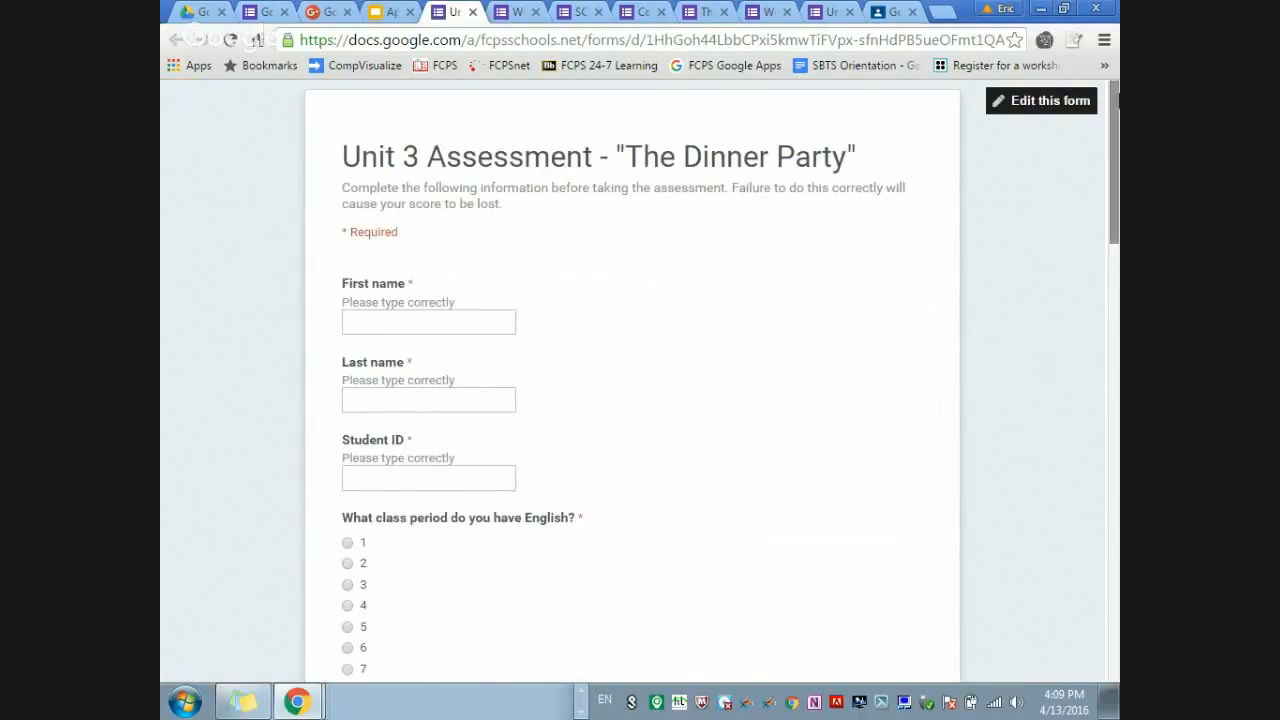
Step: Examine the Unit 3 Assessment form, from the student information fields through the multiple choice questions on "The Dinner Party"
scroll(634, 211, down, 1)
scroll(630, 388, up, 1)
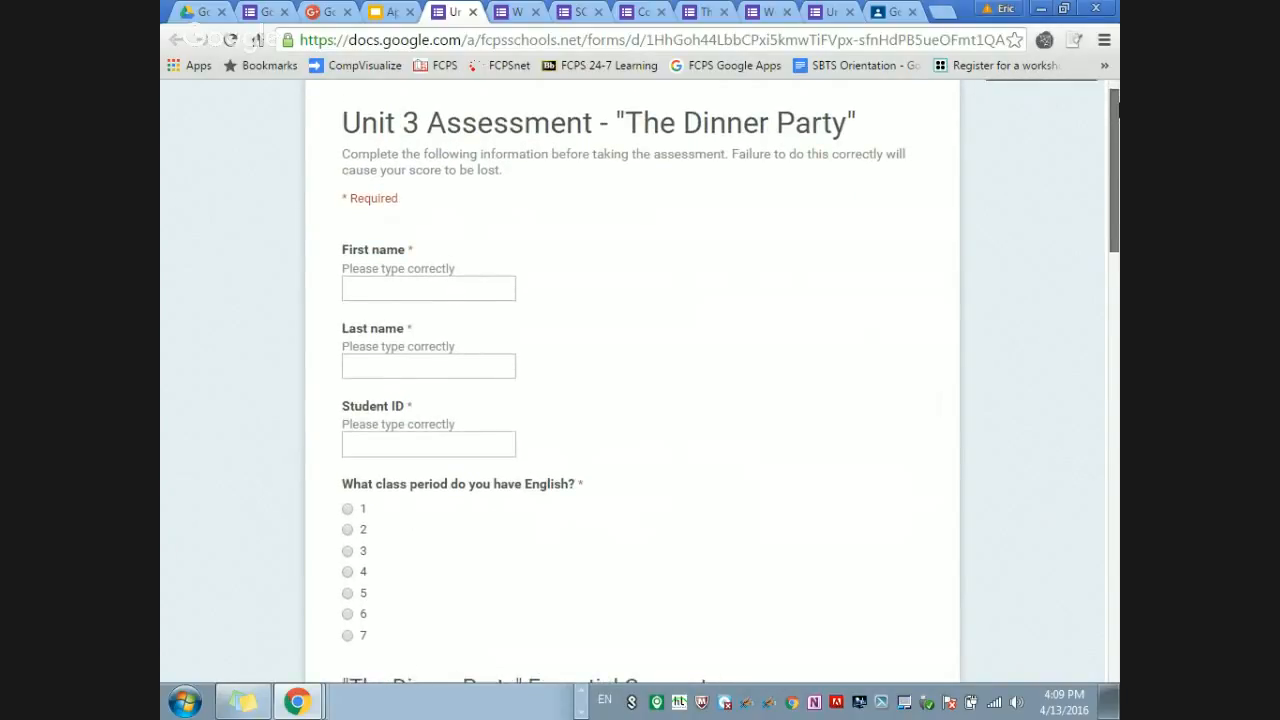
scroll(630, 388, down, 2)
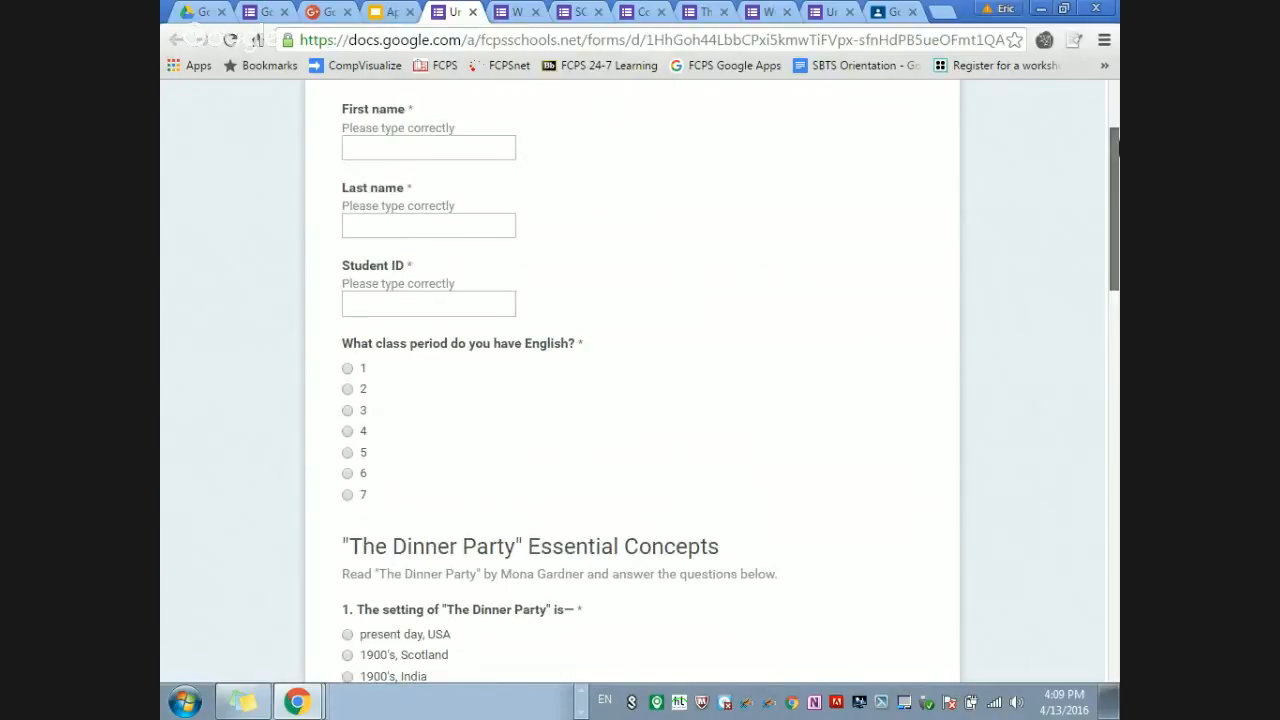
scroll(630, 388, down, 3)
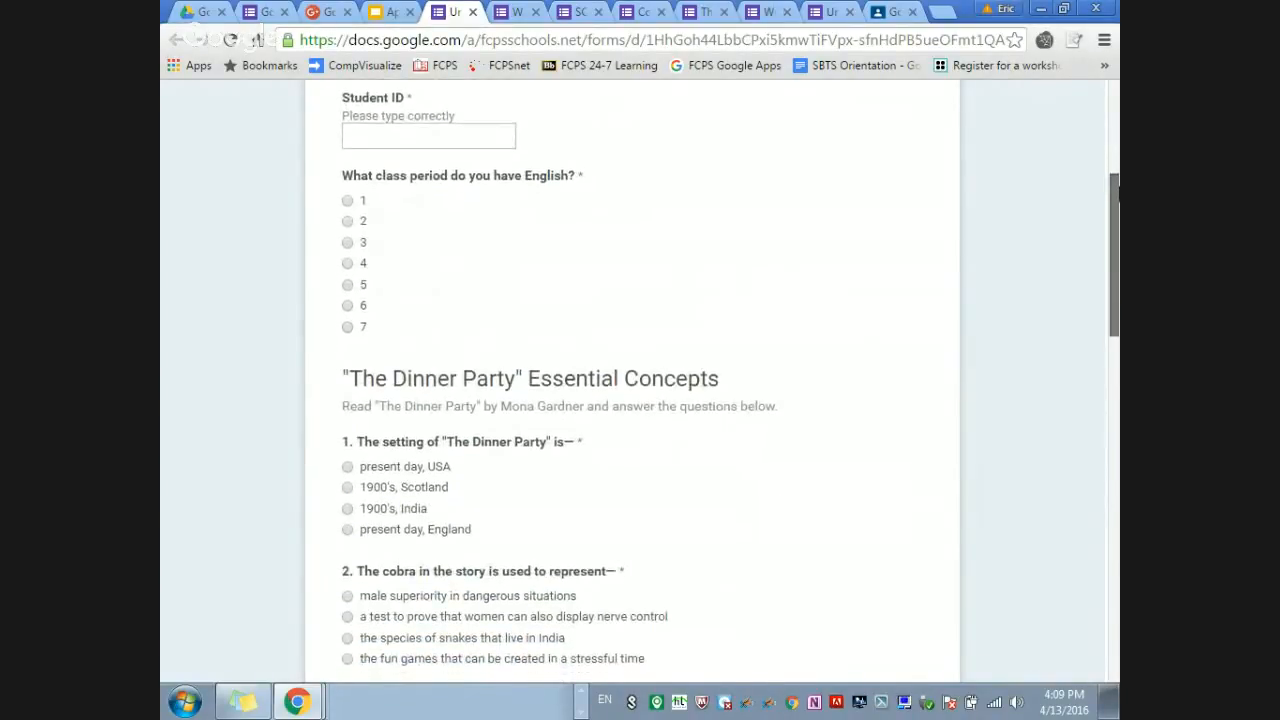
scroll(630, 388, down, 2)
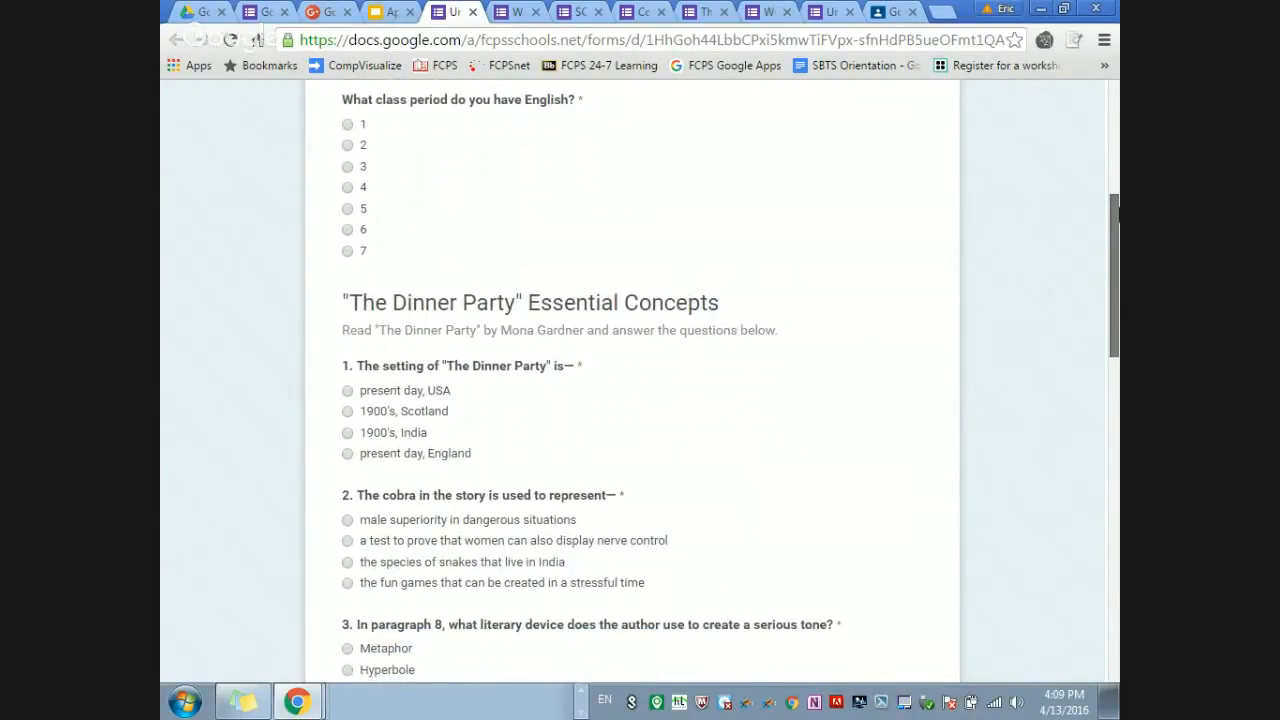
scroll(630, 388, down, 3)
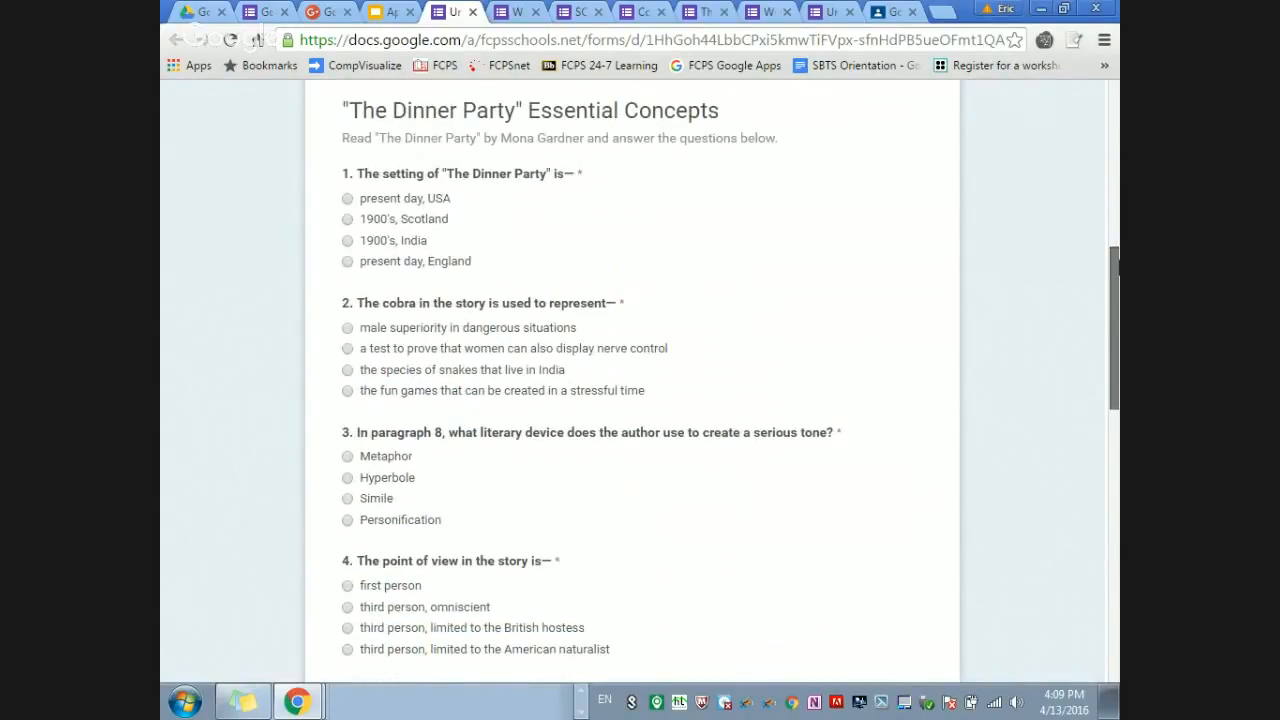
scroll(630, 388, down, 5)
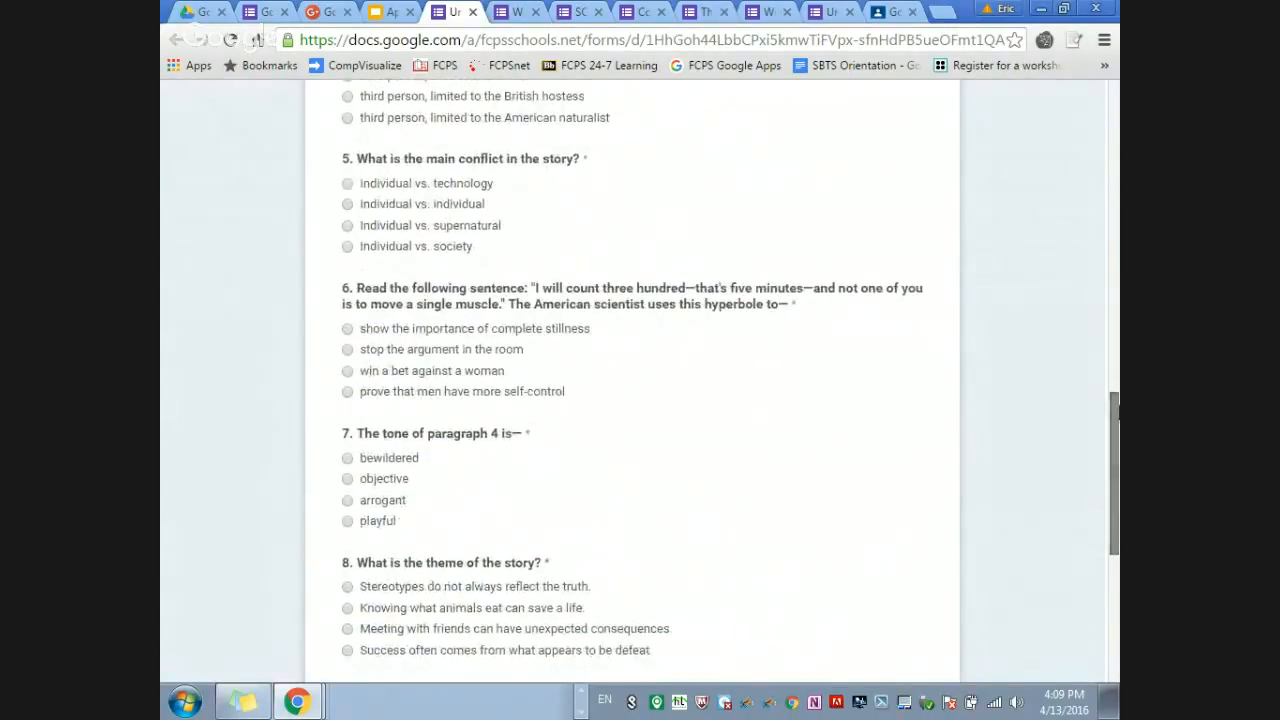
Step: Arrange the assessment form and the Dinner Party Passage document side by side, resizing both windows
double_click(968, 10)
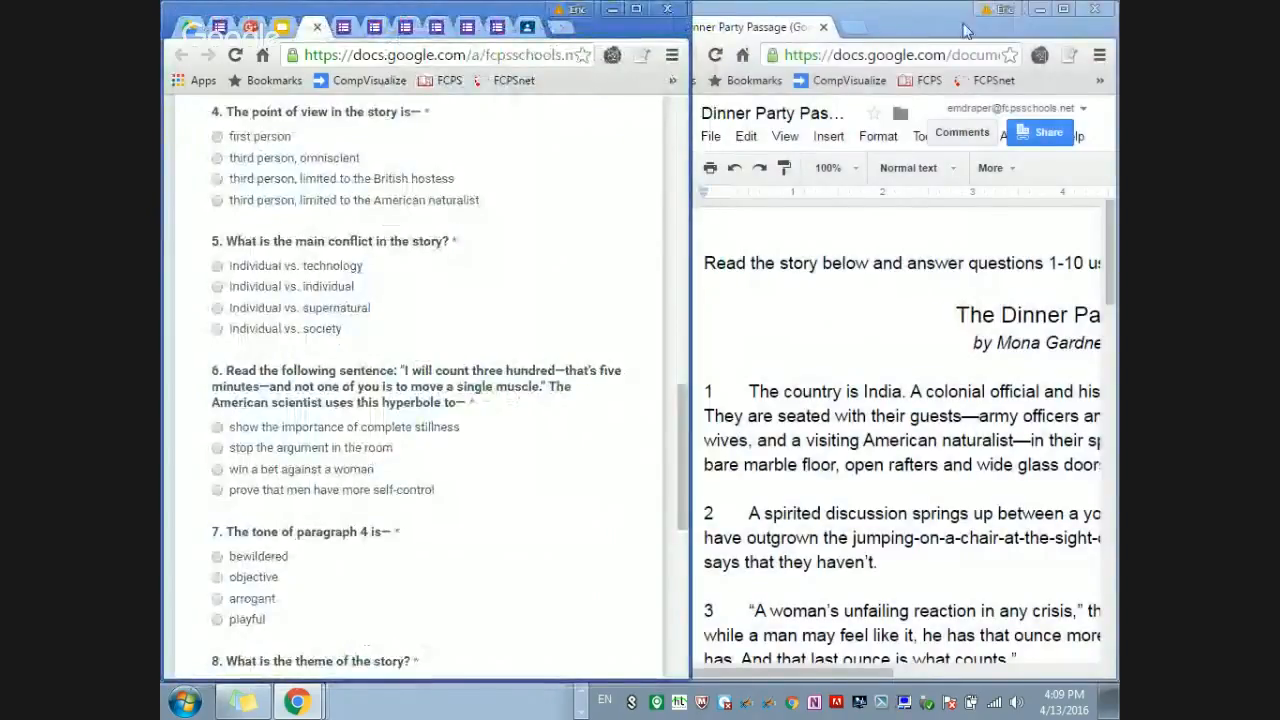
drag(966, 31, 1118, 40)
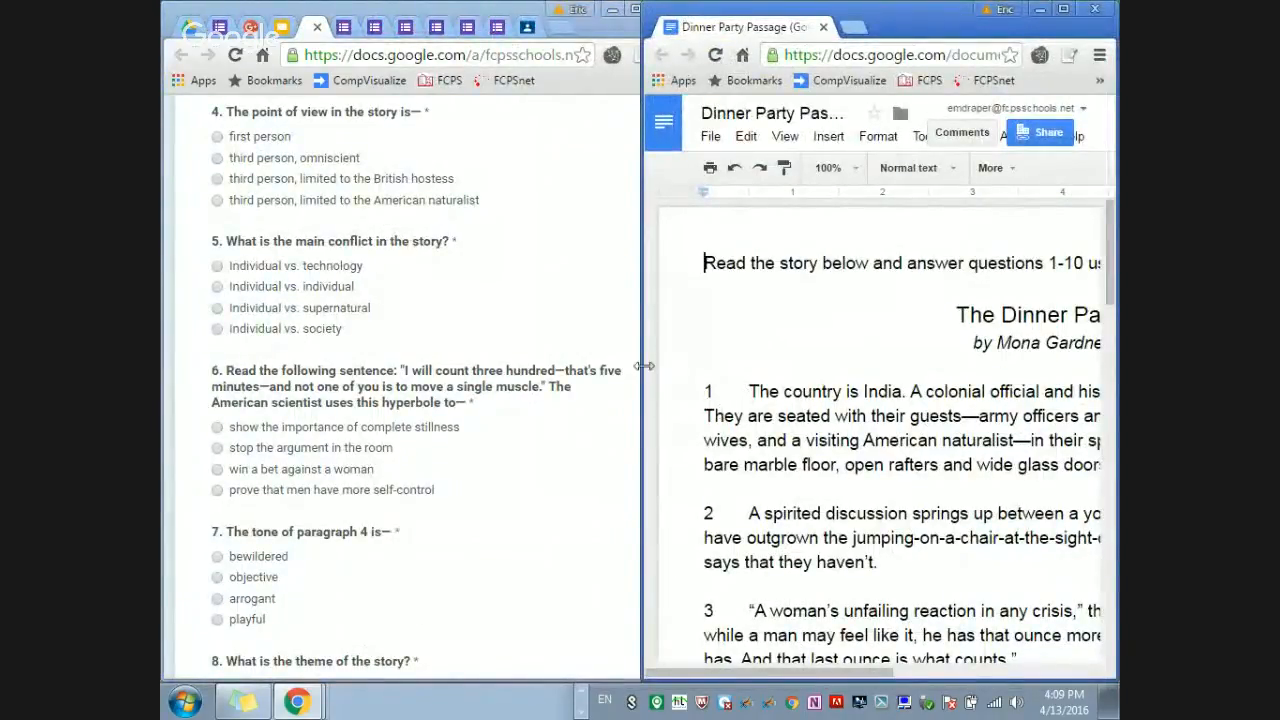
drag(642, 372, 558, 369)
click(474, 347)
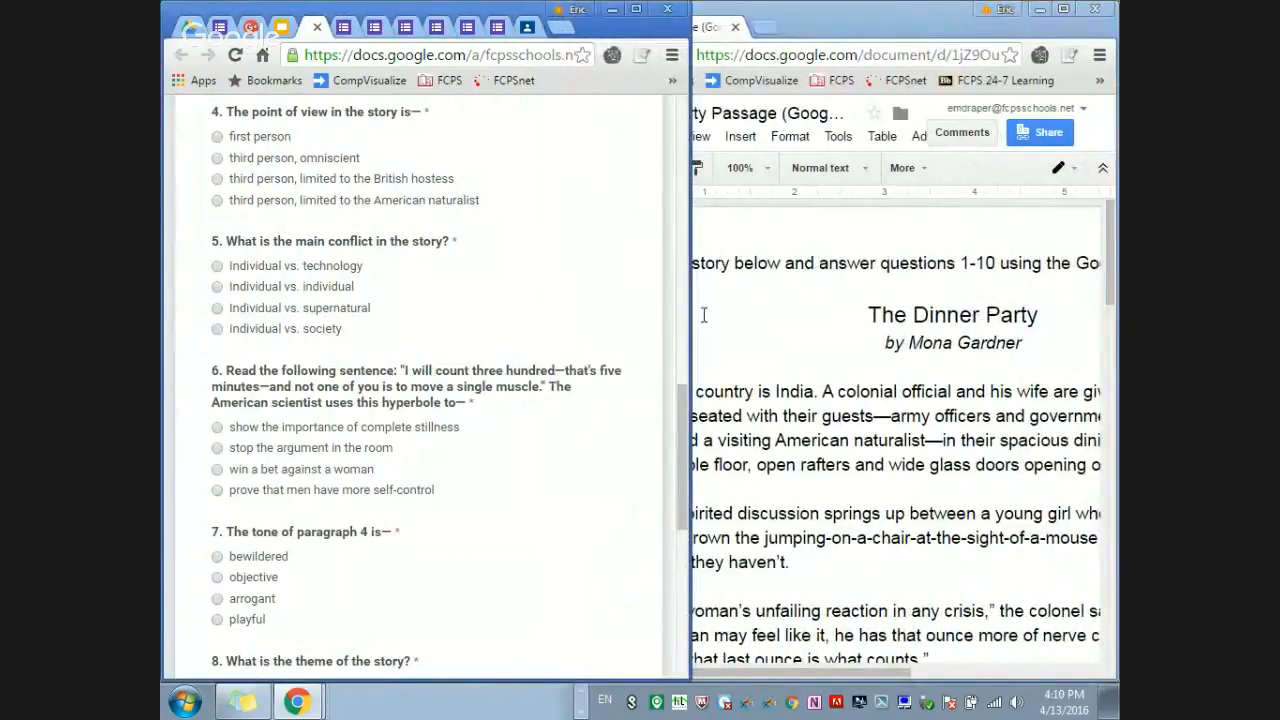
drag(690, 315, 675, 315)
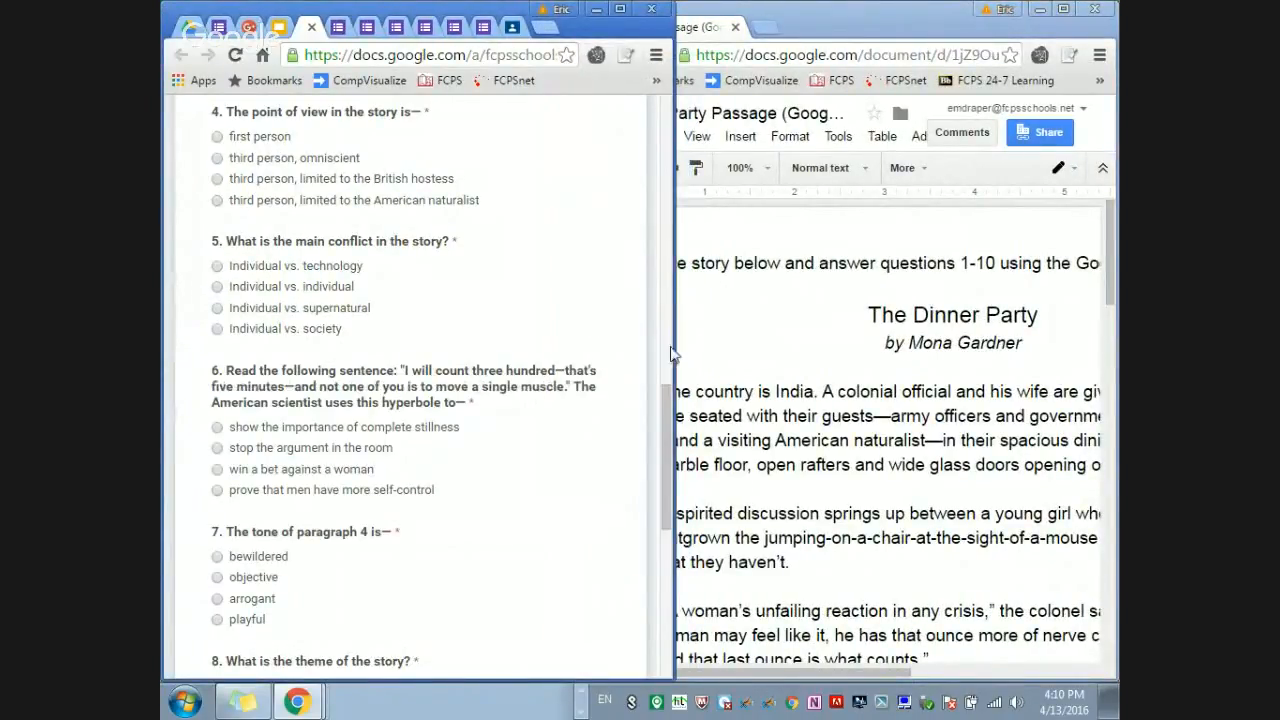
Step: Read further into the Dinner Party passage and review the assessment questions beside it through question 10
click(708, 352)
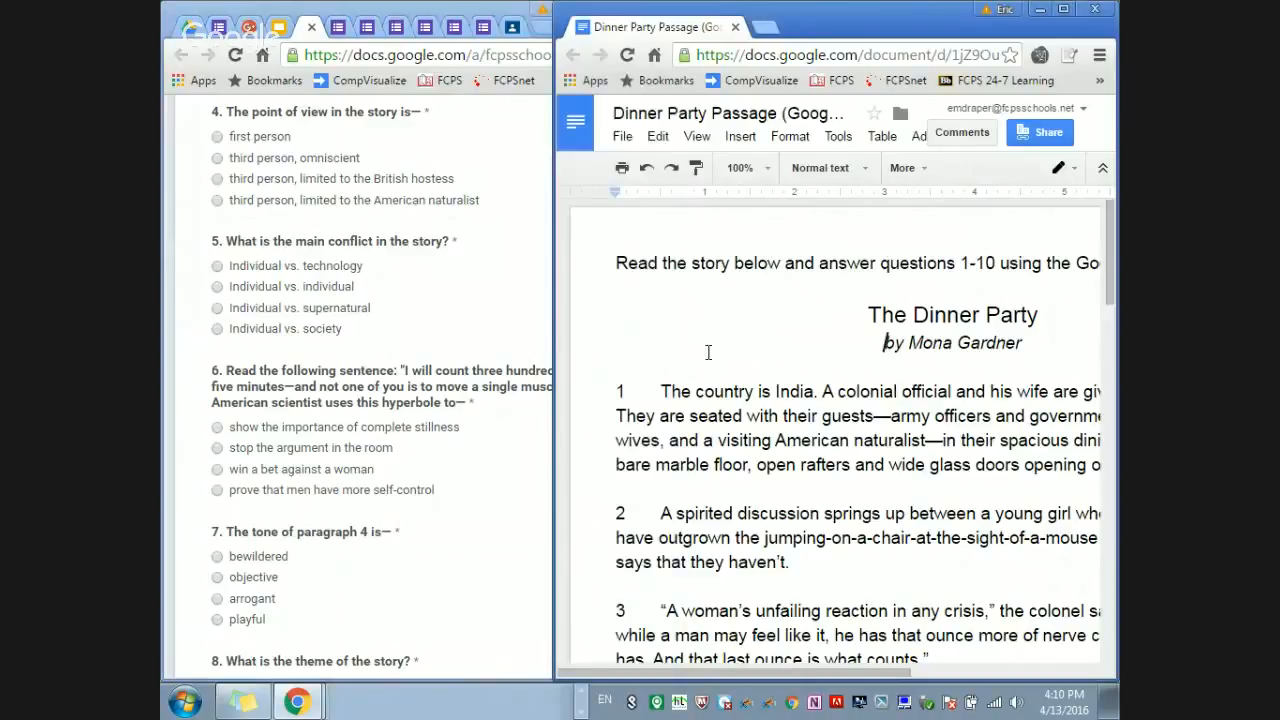
click(543, 314)
click(745, 317)
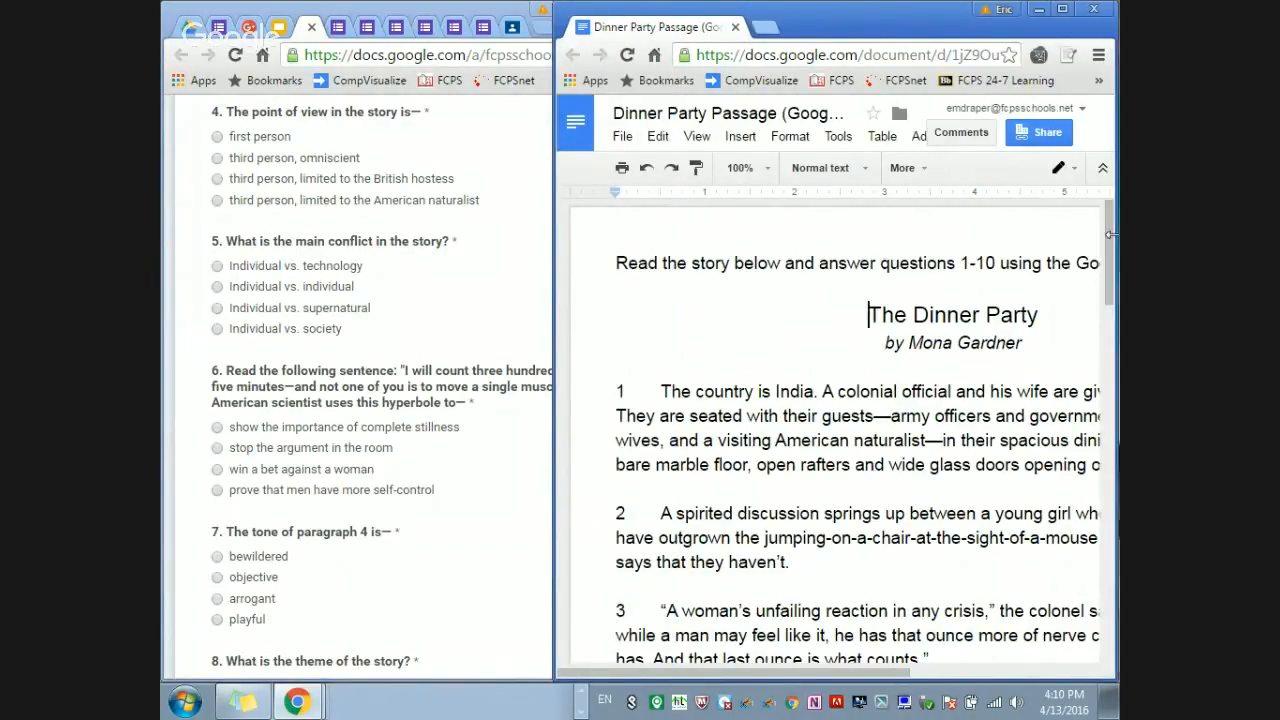
drag(1112, 236, 1110, 372)
click(408, 204)
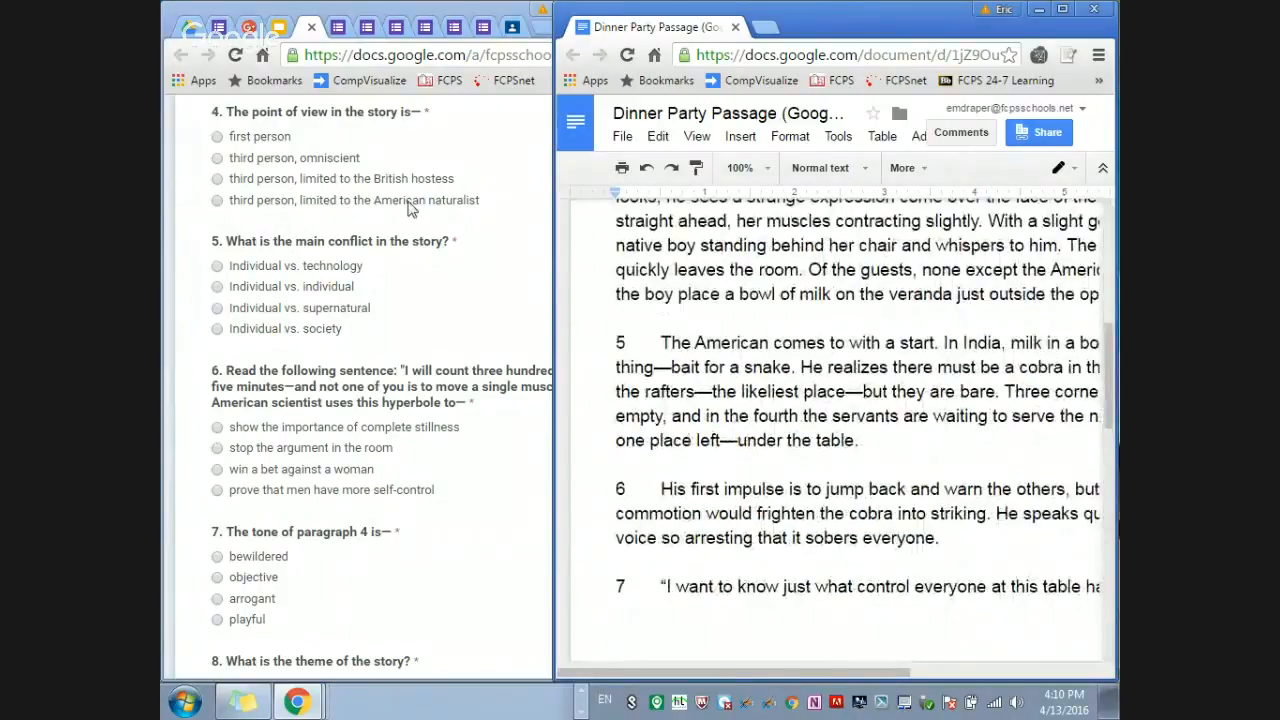
drag(668, 427, 668, 540)
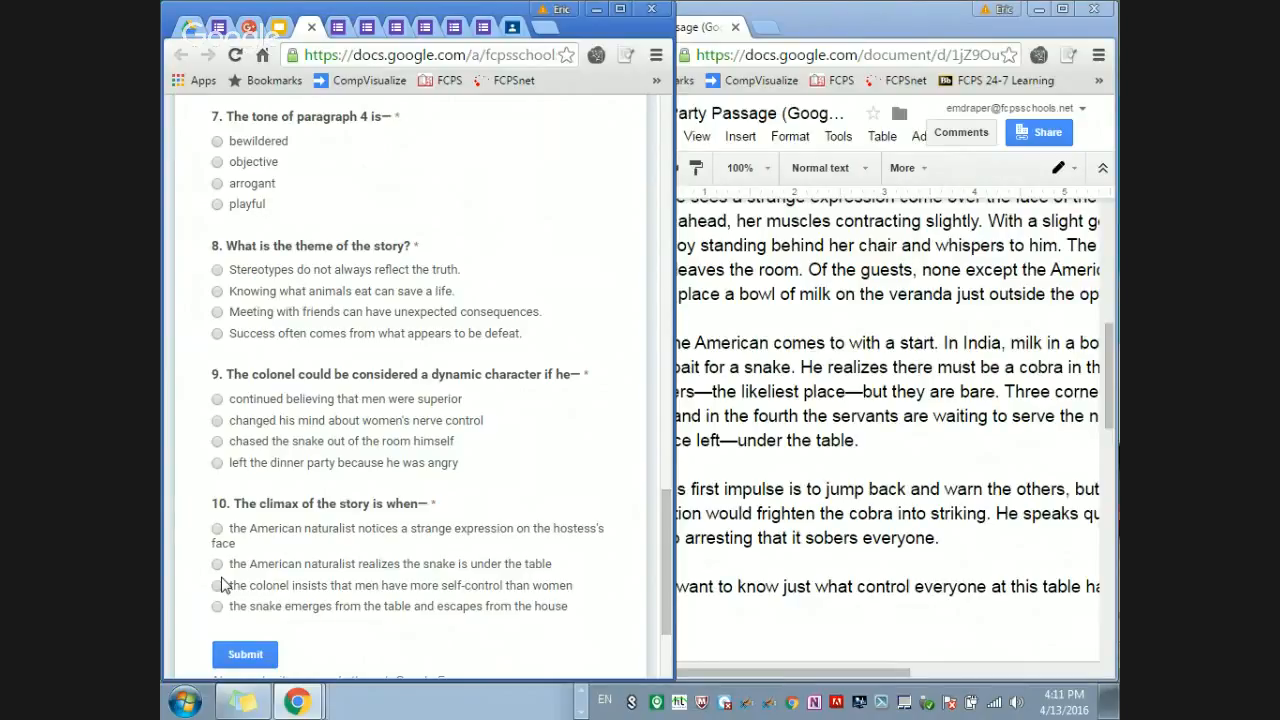
click(785, 6)
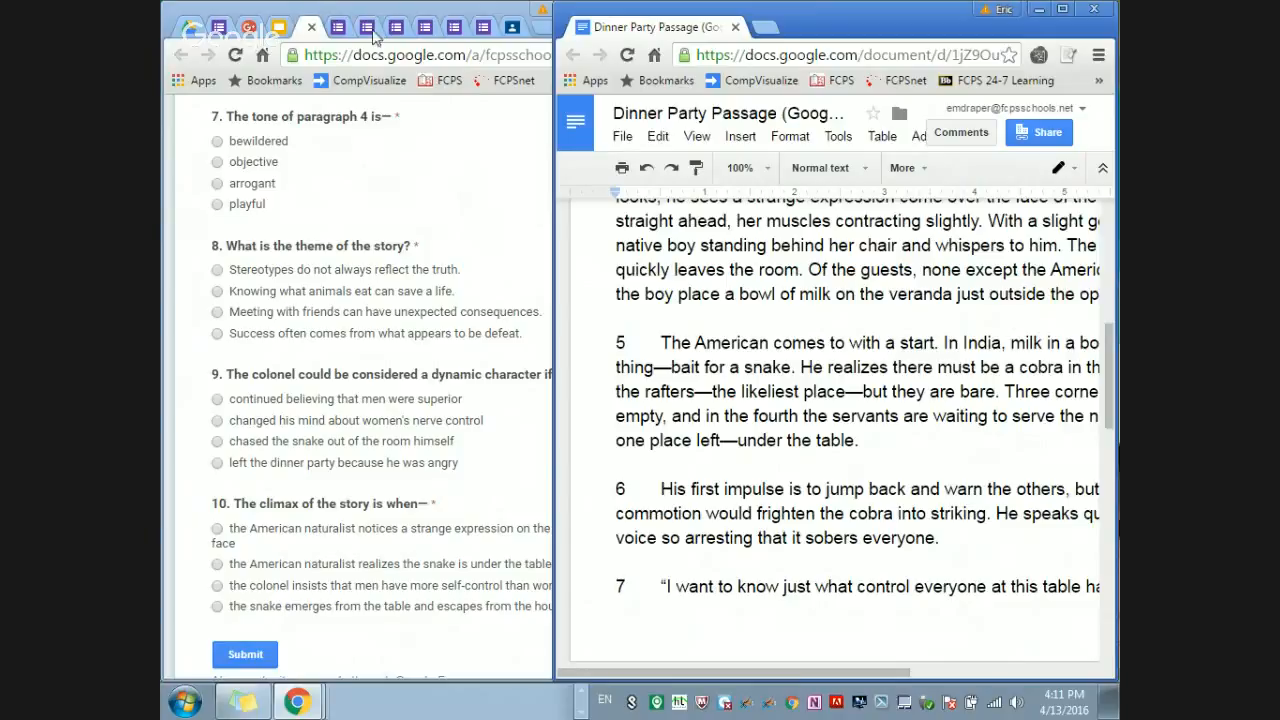
Step: Go back to the Google Workshop Form among the open forms and maximize its window
click(455, 28)
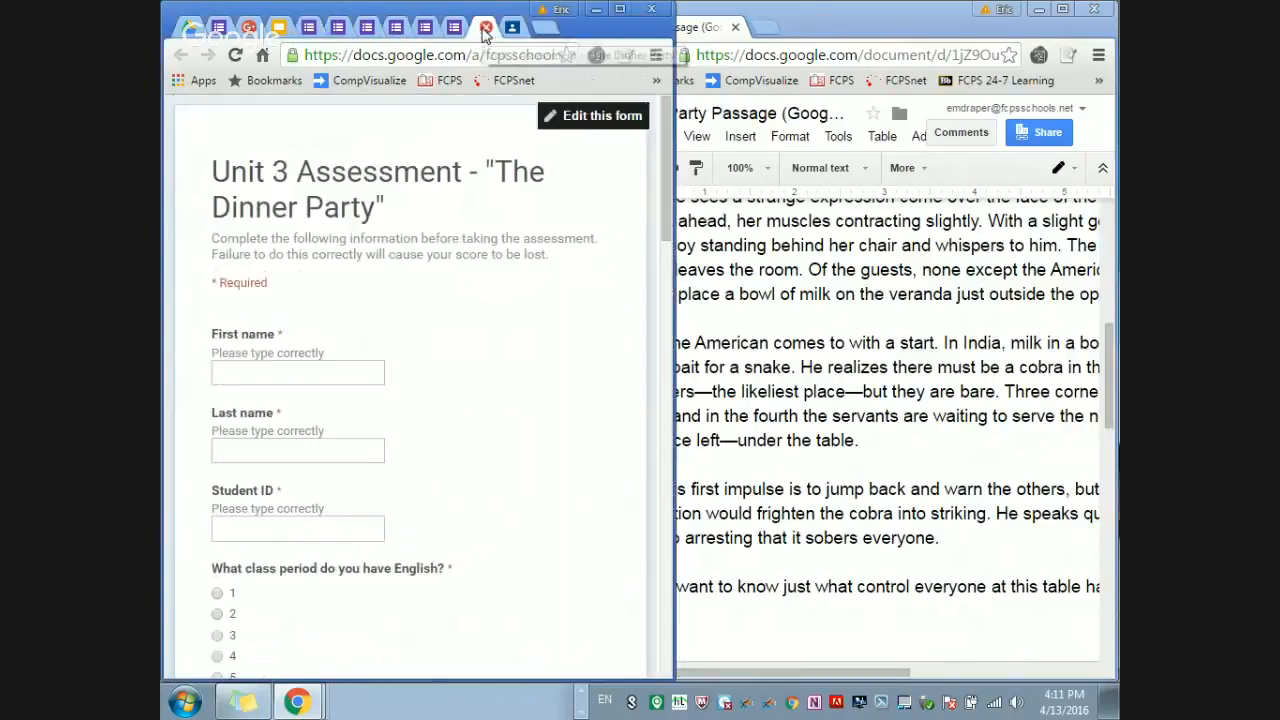
click(340, 28)
click(312, 28)
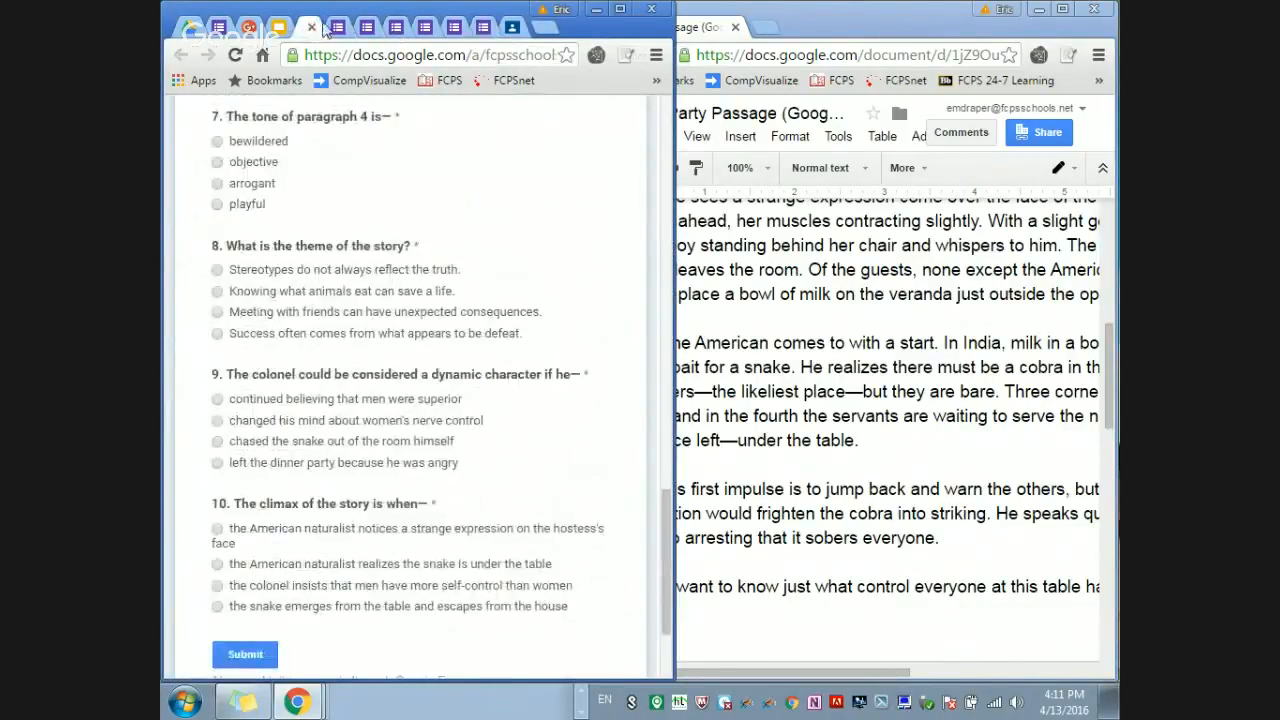
click(336, 28)
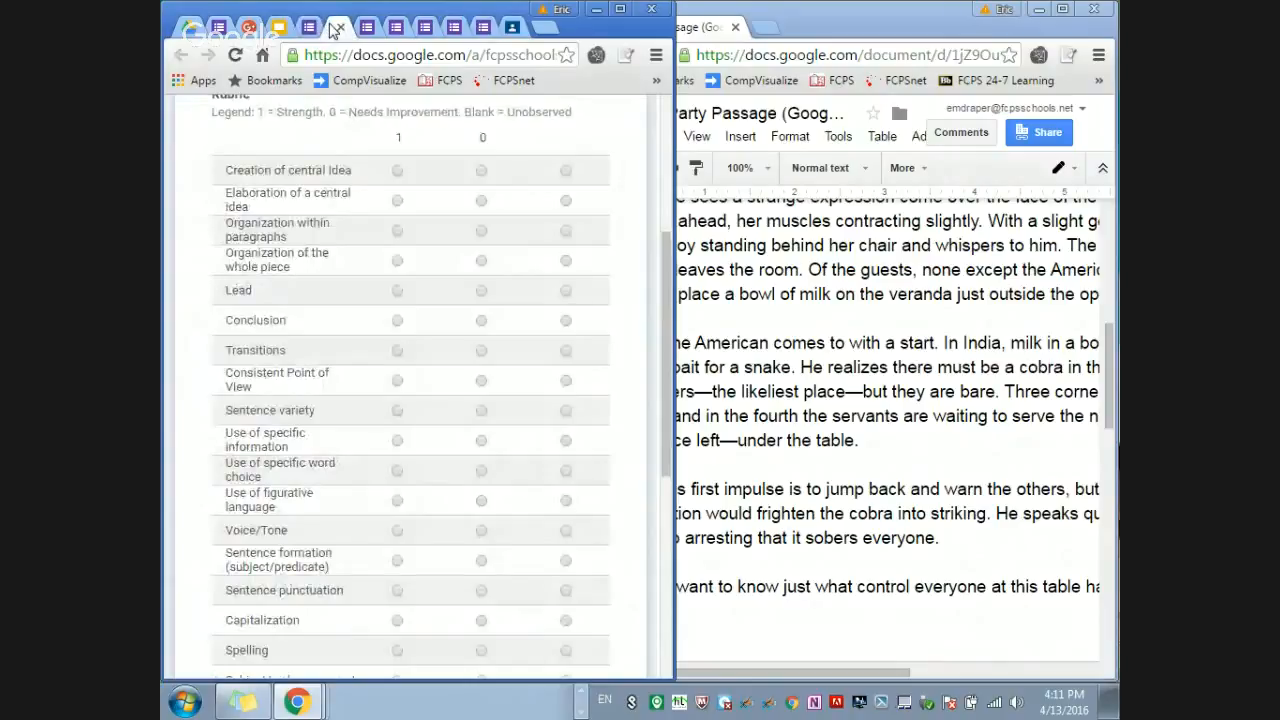
click(279, 28)
click(220, 28)
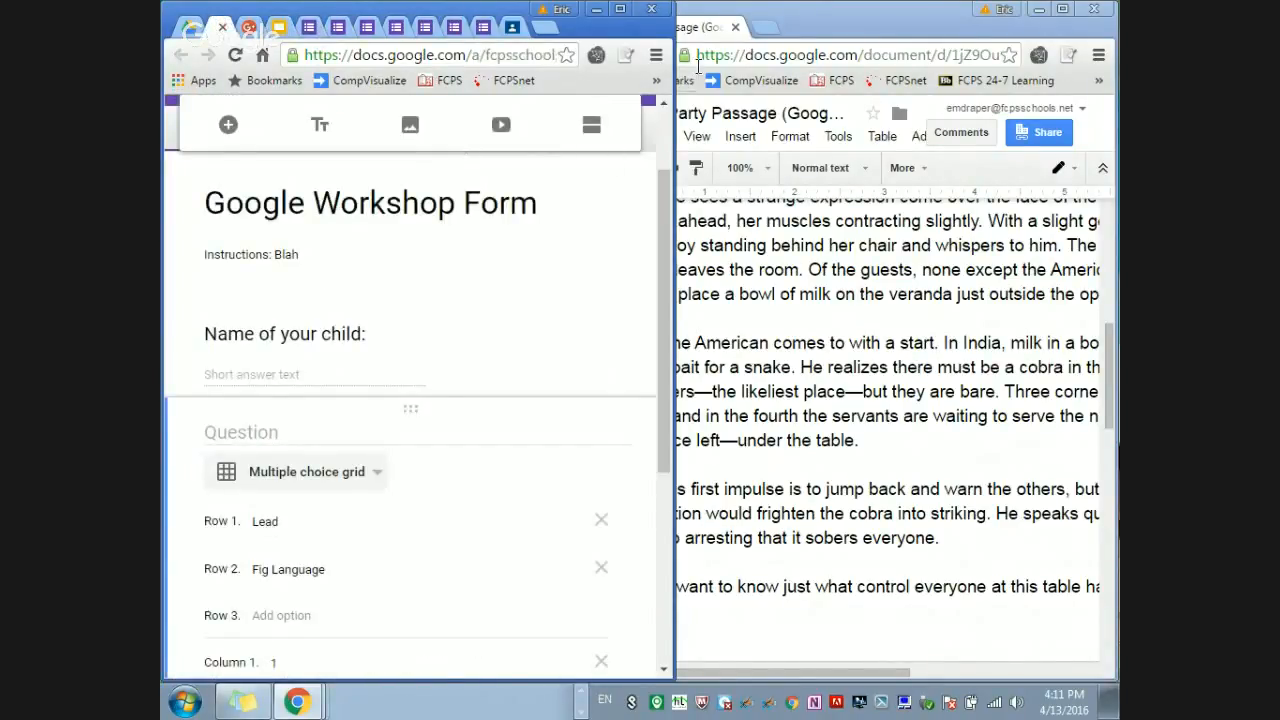
click(620, 10)
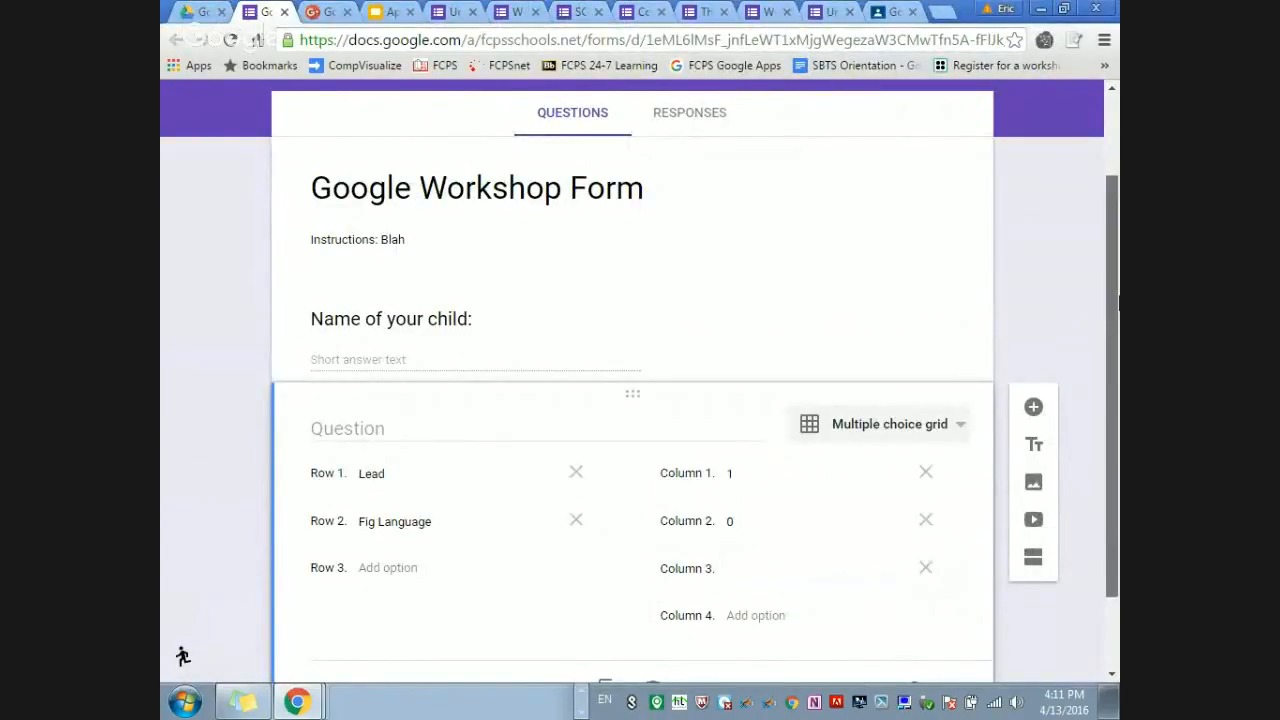
scroll(1070, 320, up, 1)
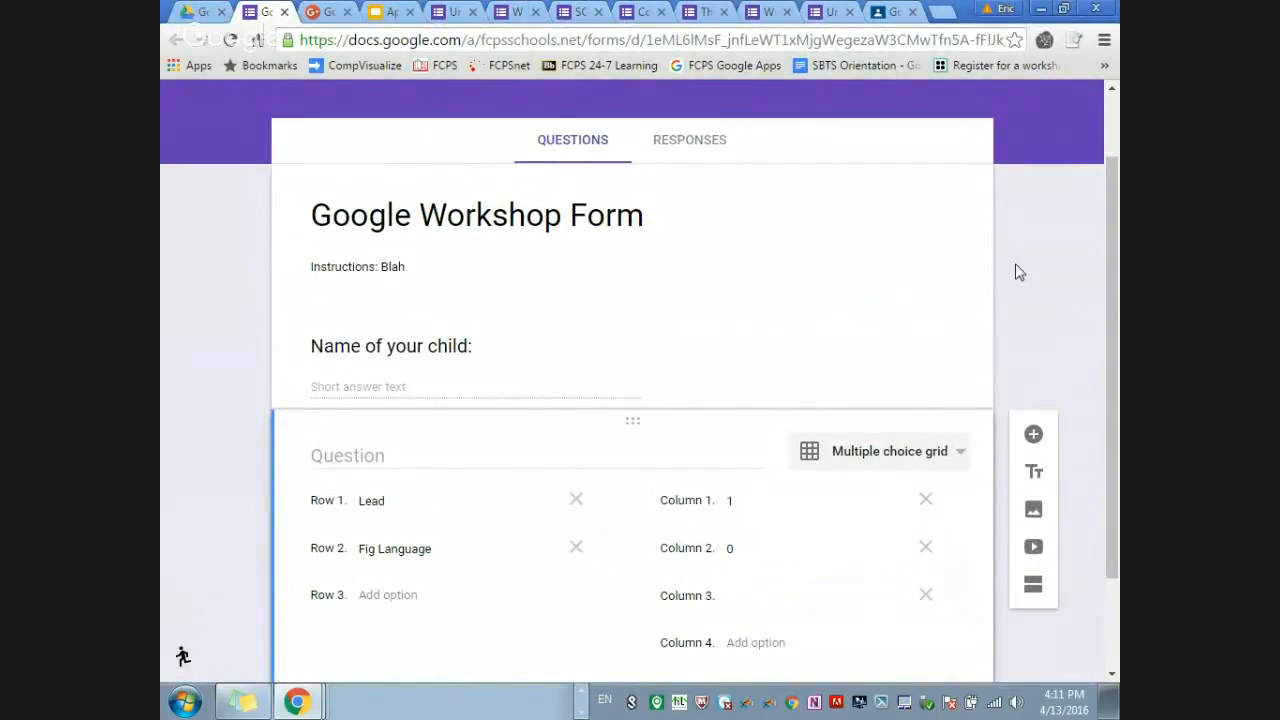
drag(1109, 256, 1103, 231)
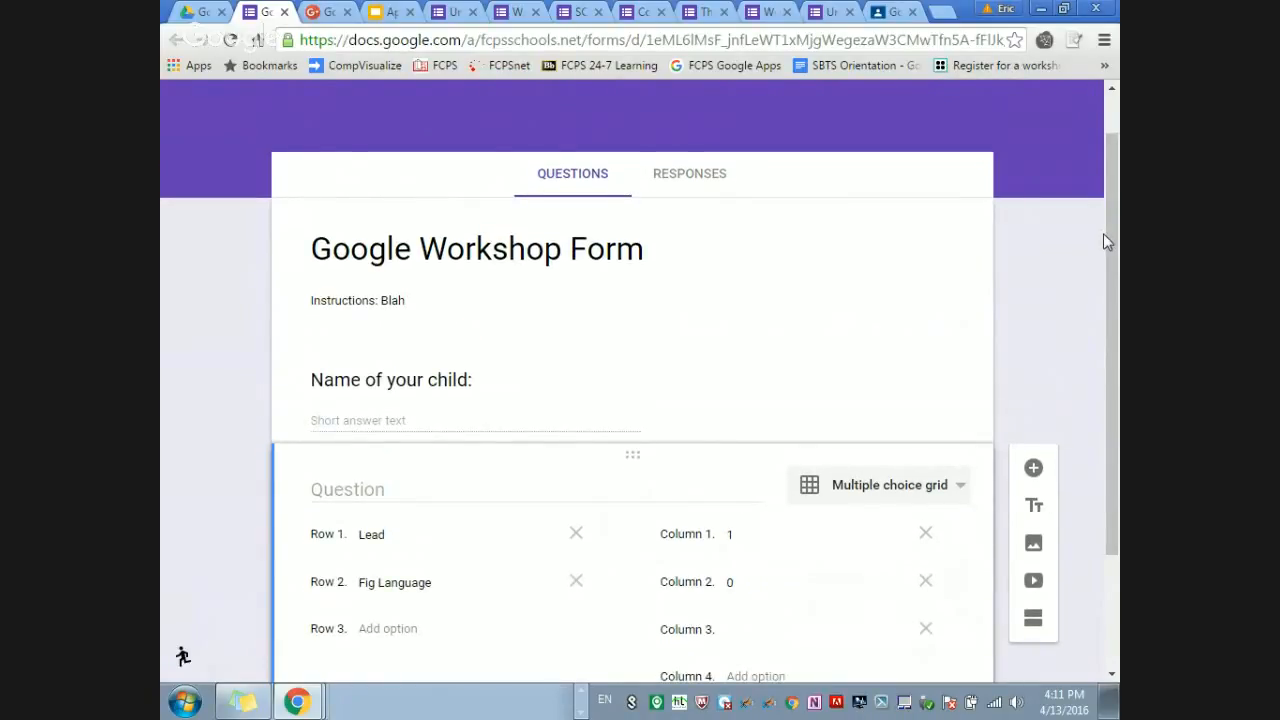
scroll(794, 530, down, 2)
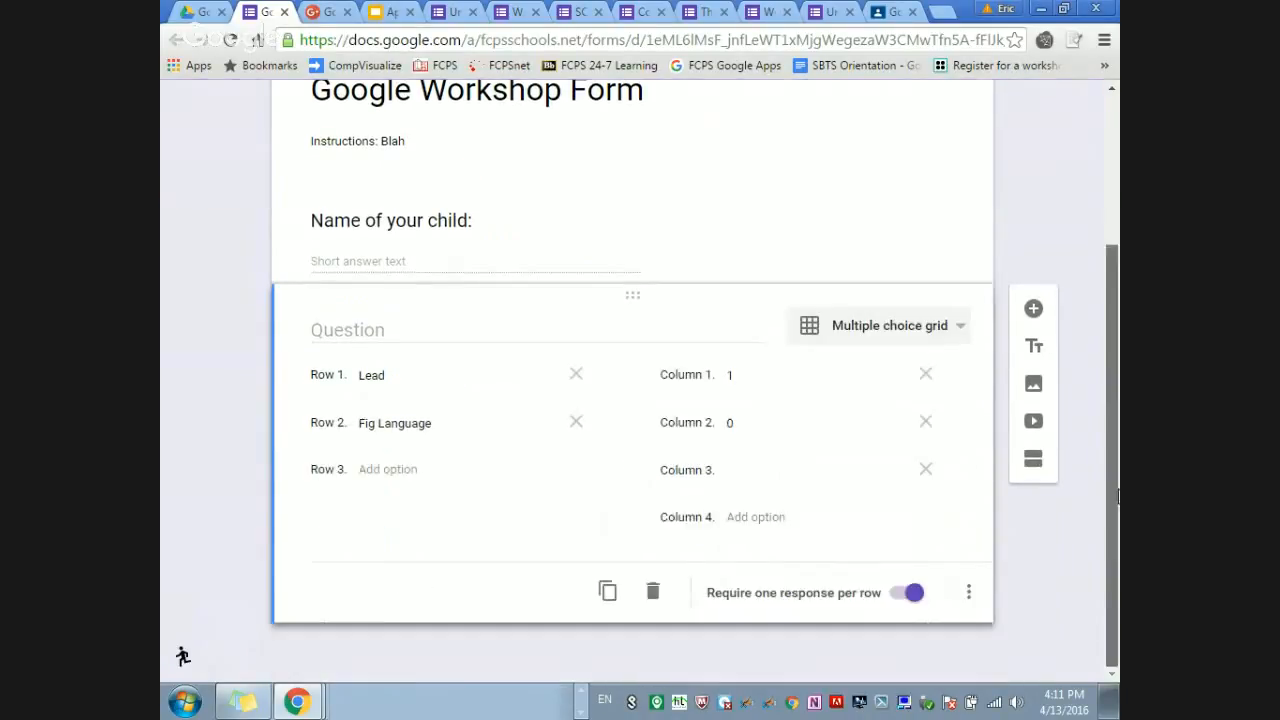
click(212, 531)
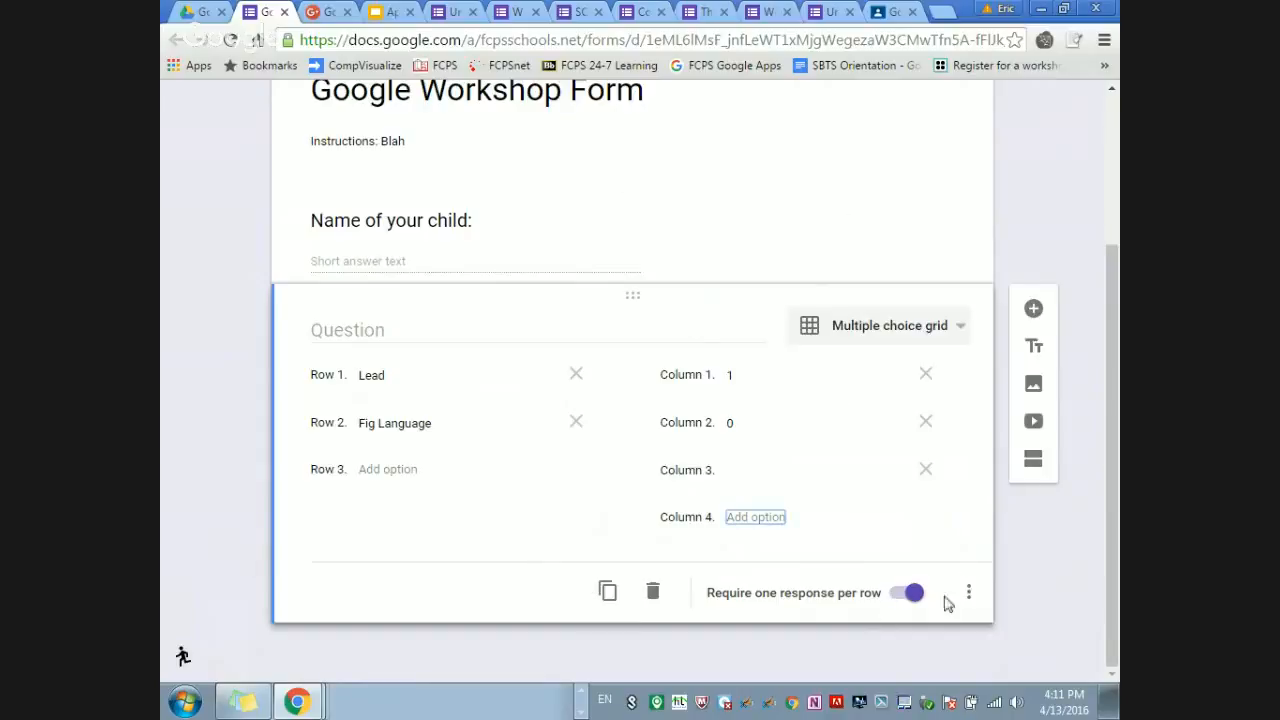
click(1016, 588)
click(864, 182)
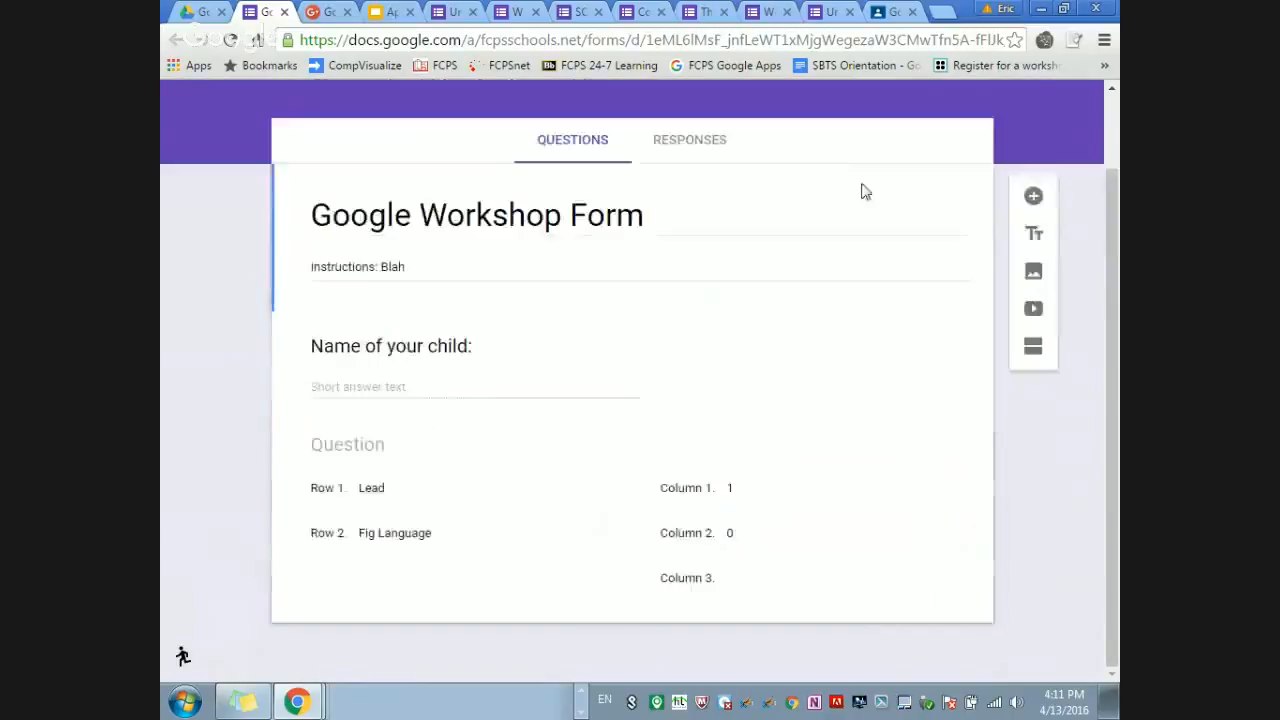
drag(1110, 218, 1101, 114)
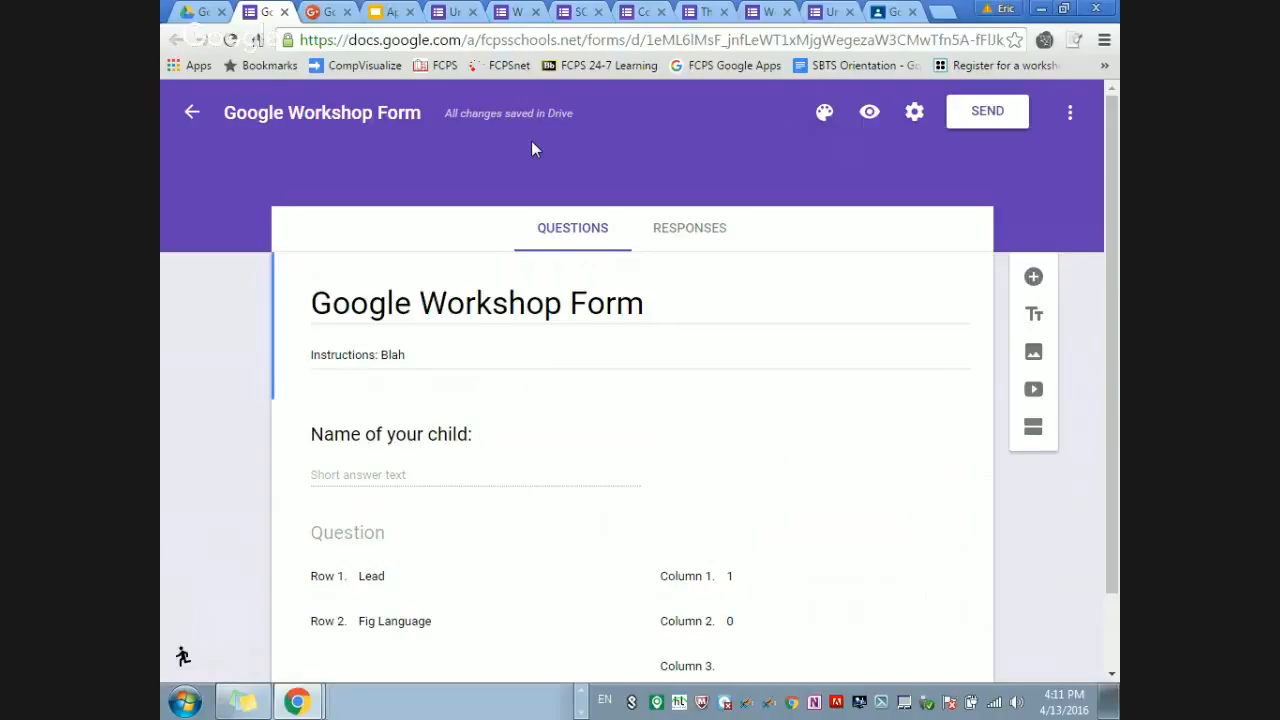
Step: Create a new spreadsheet, Google Workshop Form (Responses), as the destination for the form's responses
click(716, 234)
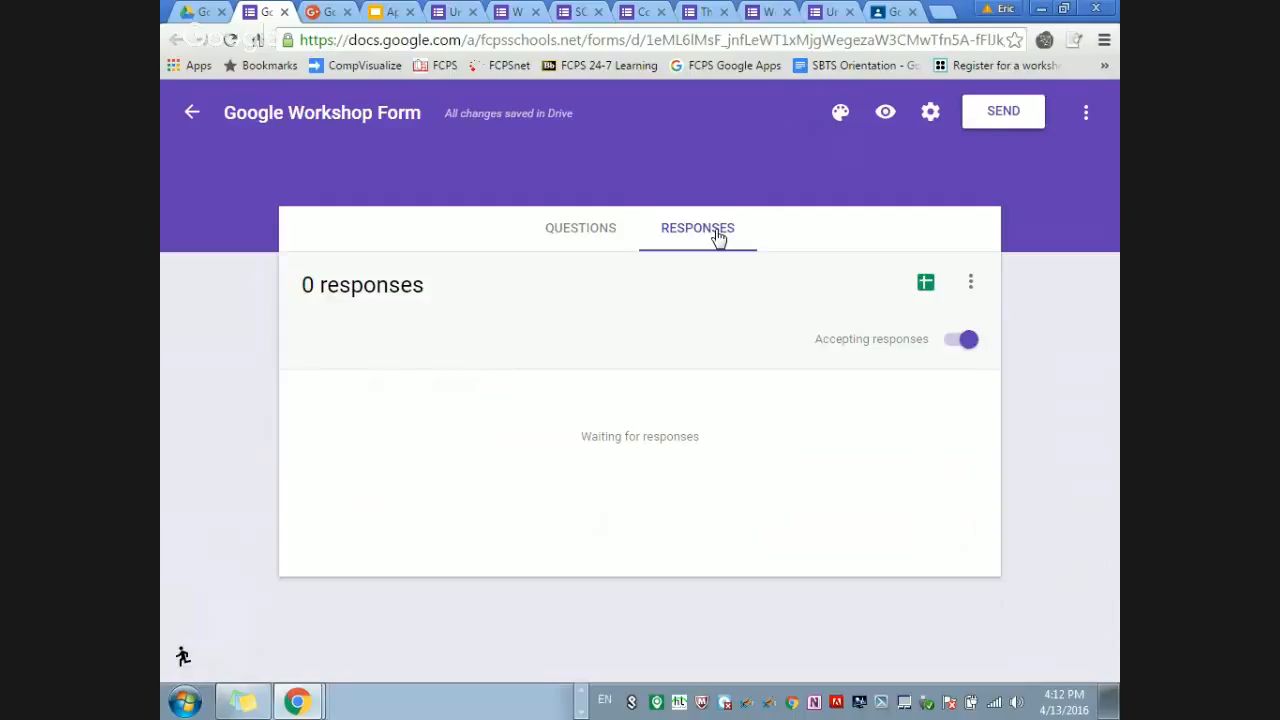
click(926, 288)
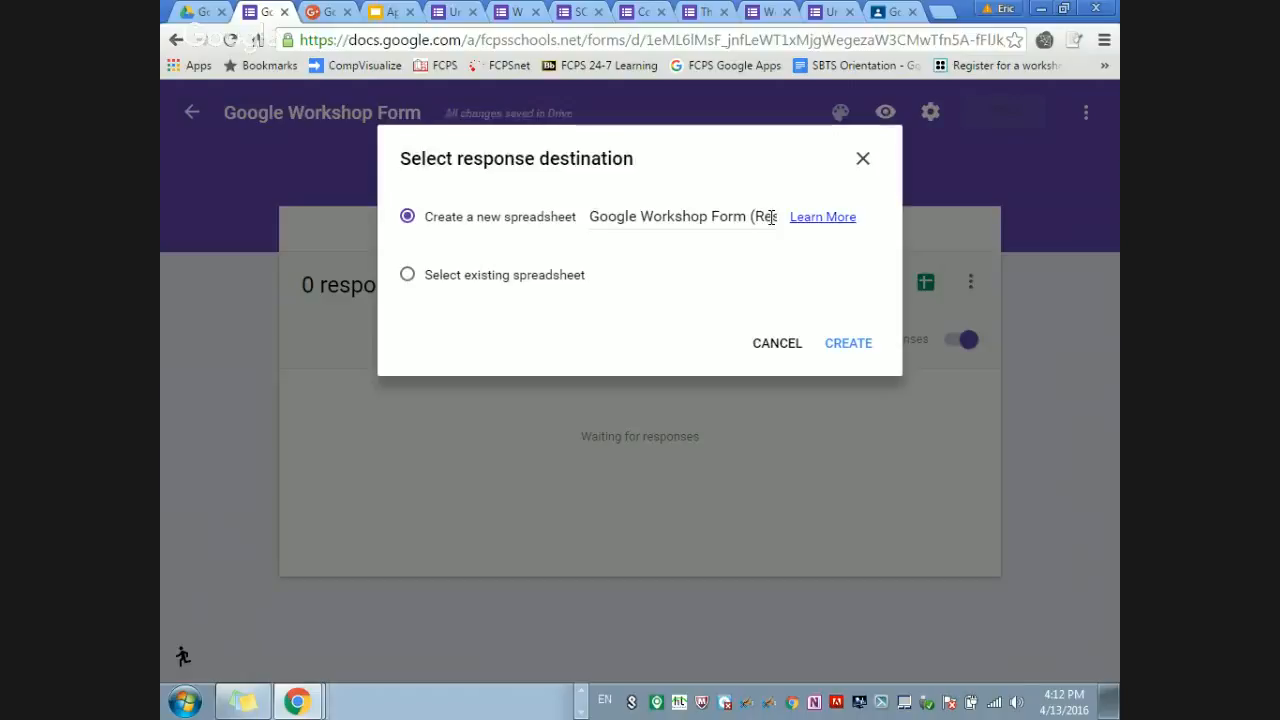
click(834, 350)
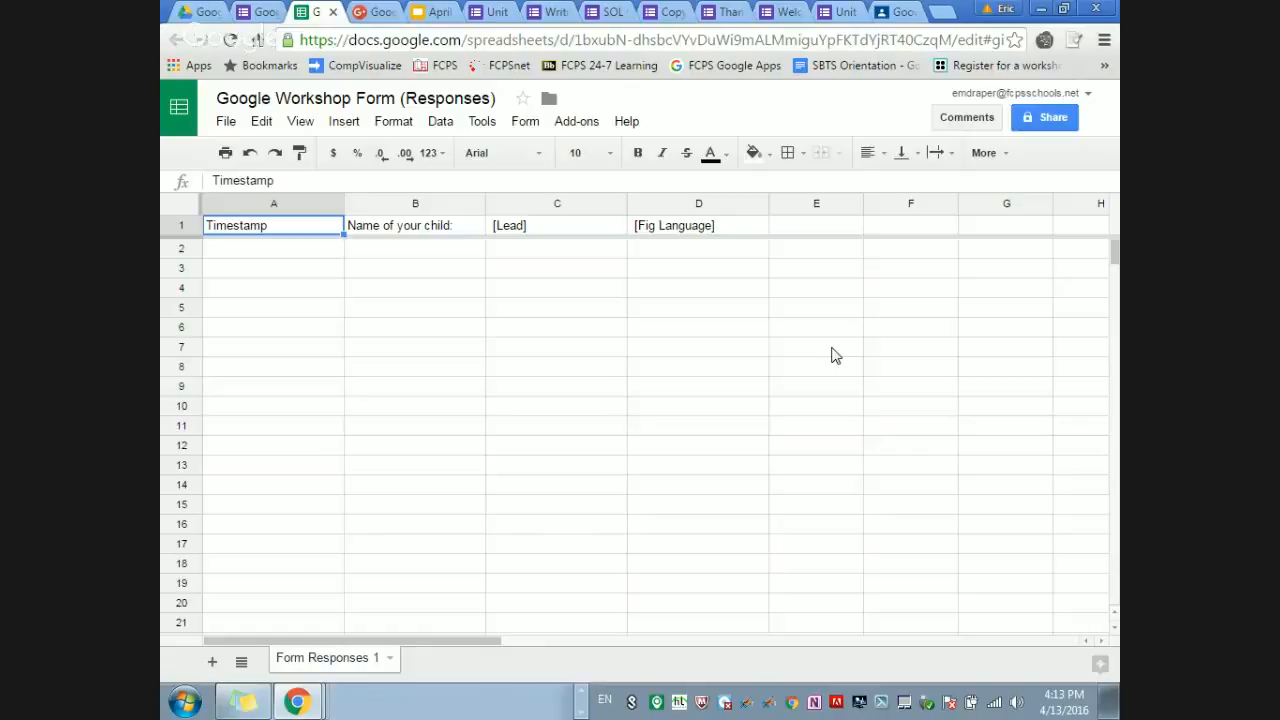
Step: Enter the filler text "aslkdjaslkdlsdjkd" in cell C4 of the responses sheet
click(553, 288)
text(aslkdjaslkdlsdjkd)
key(shift+Left)
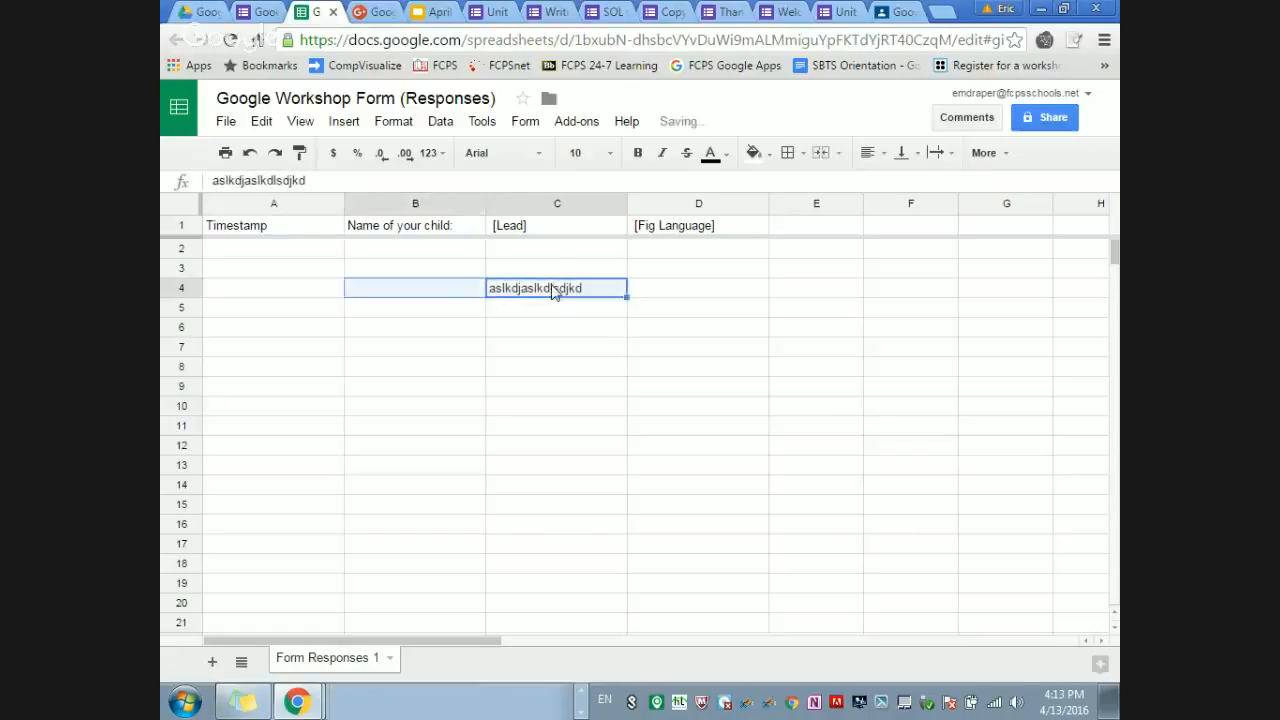
click(600, 293)
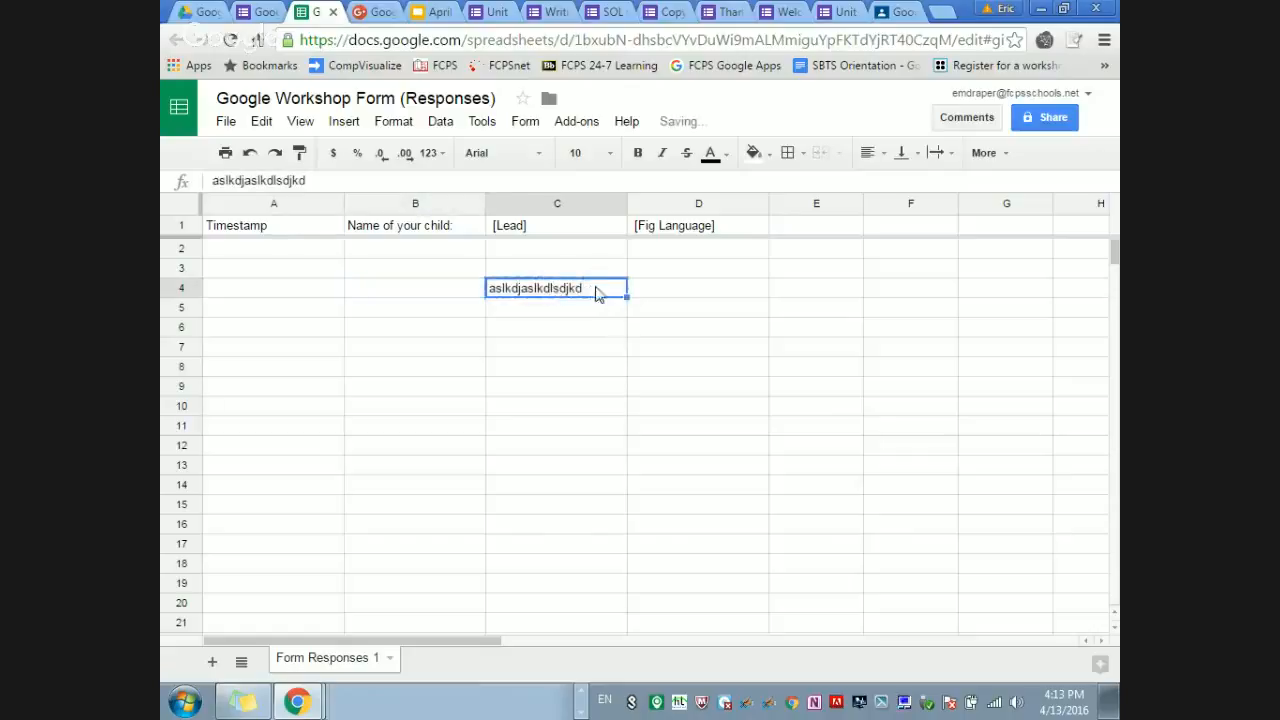
Step: Copy the filler text in cell C4 and append a second copy of it within the same cell
double_click(600, 298)
drag(597, 288, 469, 287)
key(ctrl+c)
key(End)
key(ctrl+v)
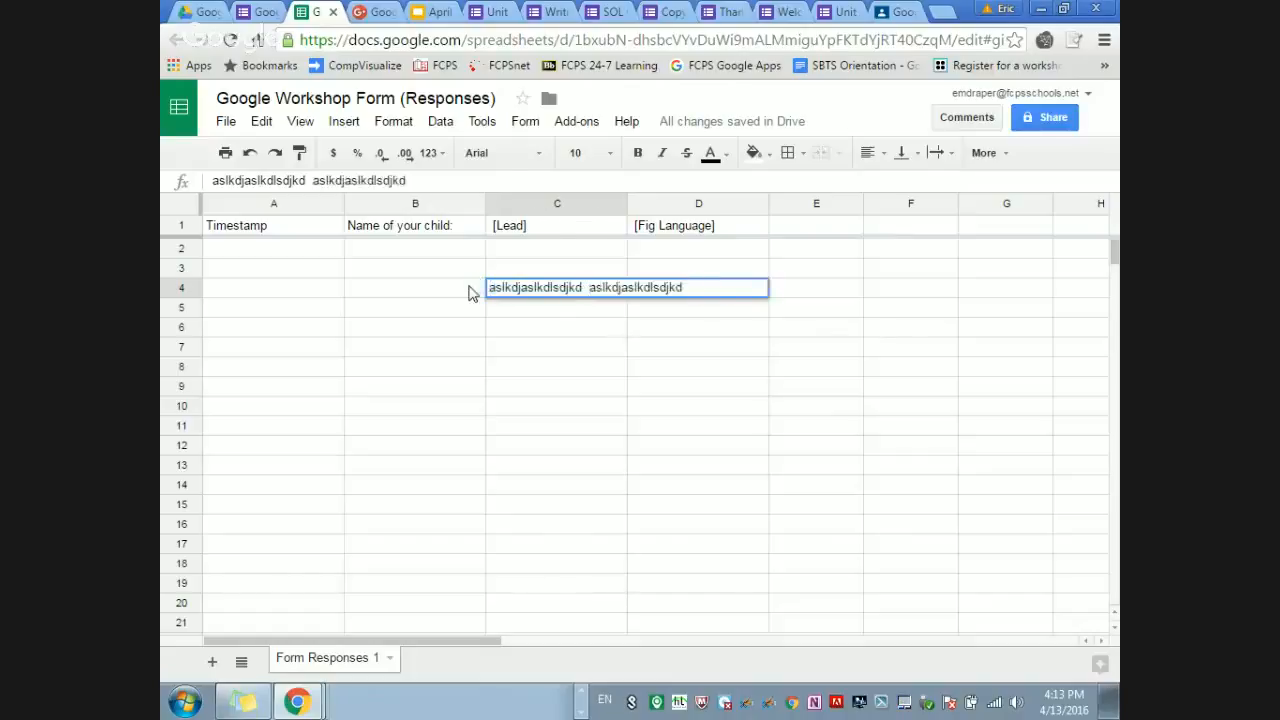
key(Return)
click(536, 291)
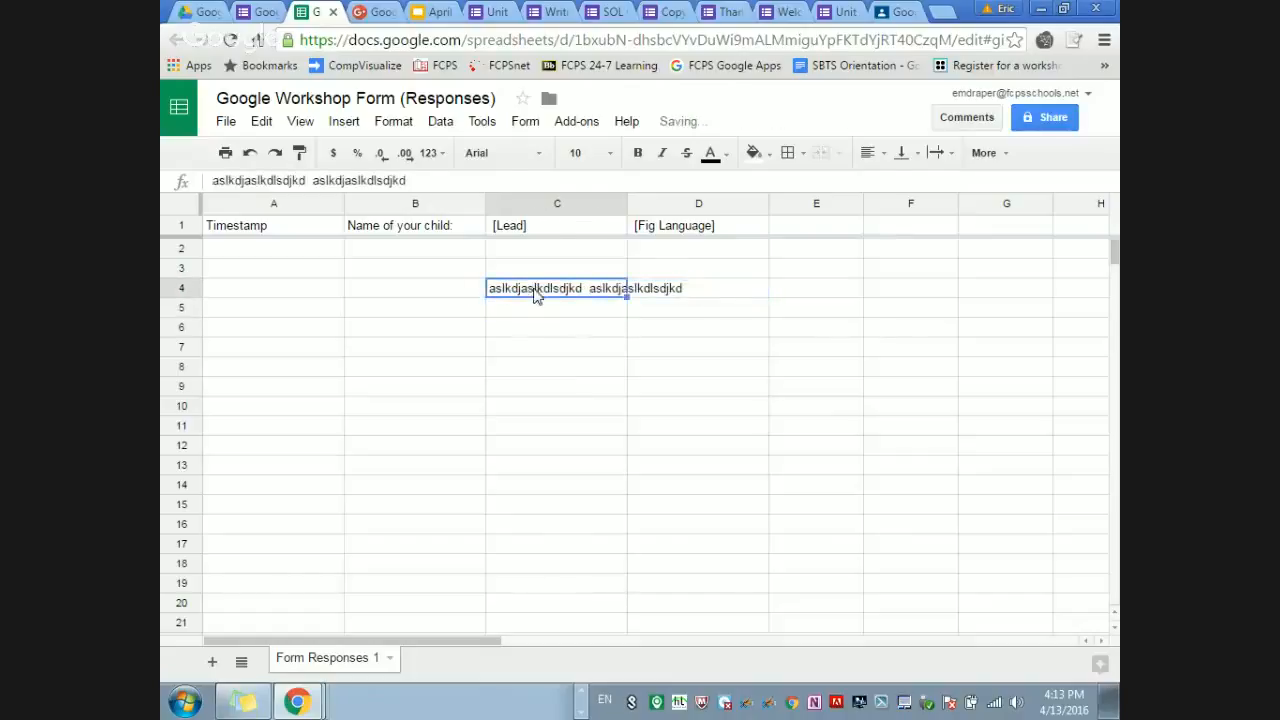
Step: Lengthen the entry in cell C4 by pasting the copied filler text many more times after the existing text
double_click(597, 291)
key(End)
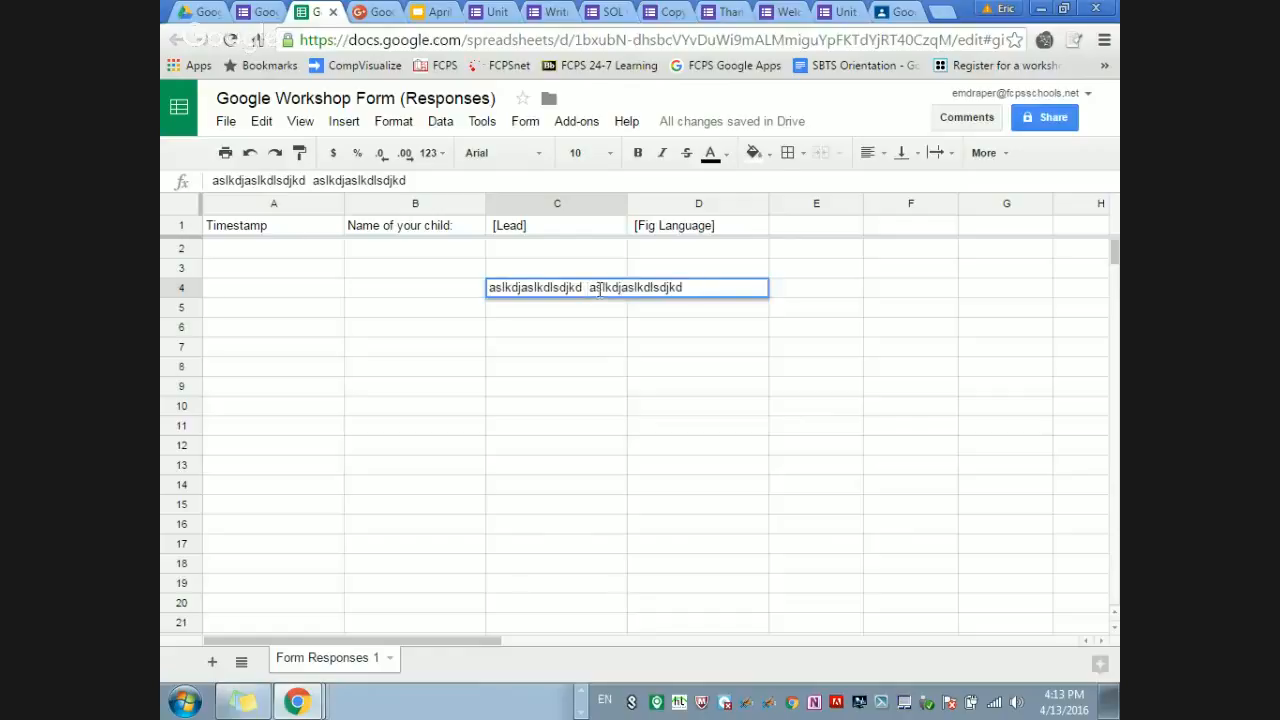
key(ctrl+v)
key(ctrl+v)
key(ctrl+v)
key(ctrl+v)
key(ctrl+v)
key(ctrl+v)
key(ctrl+v)
key(ctrl+v)
key(ctrl+v)
key(ctrl+v)
key(ctrl+v)
key(ctrl+v)
key(ctrl+v)
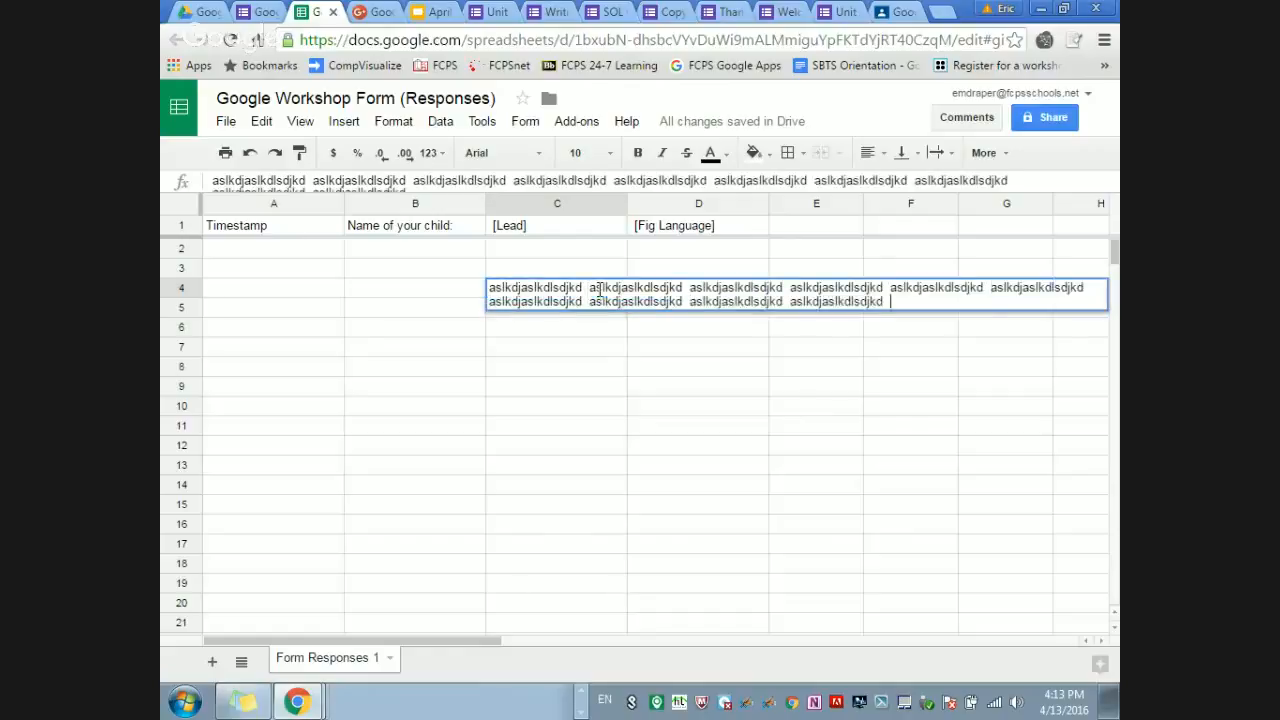
key(ctrl+v)
key(ctrl+v)
key(ctrl+v)
key(Return)
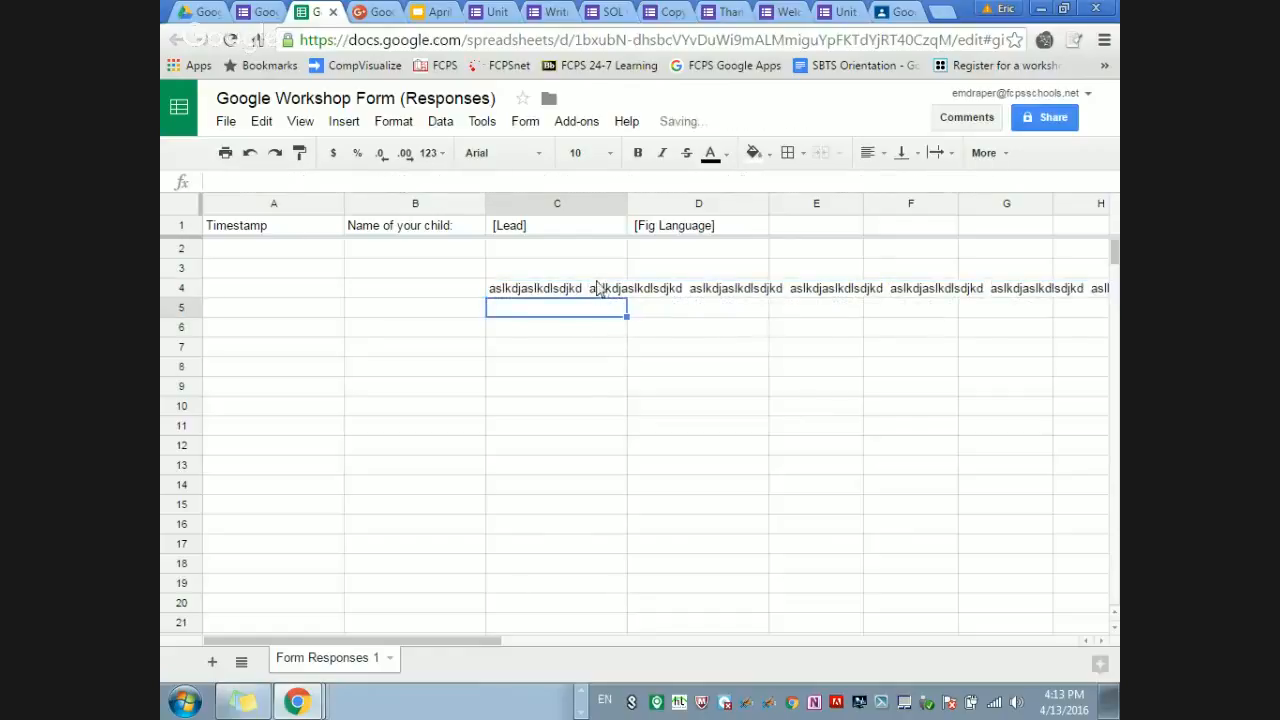
Step: Wrap the long text in cell C4 and widen column C to about four times its width
click(596, 284)
click(600, 309)
click(588, 290)
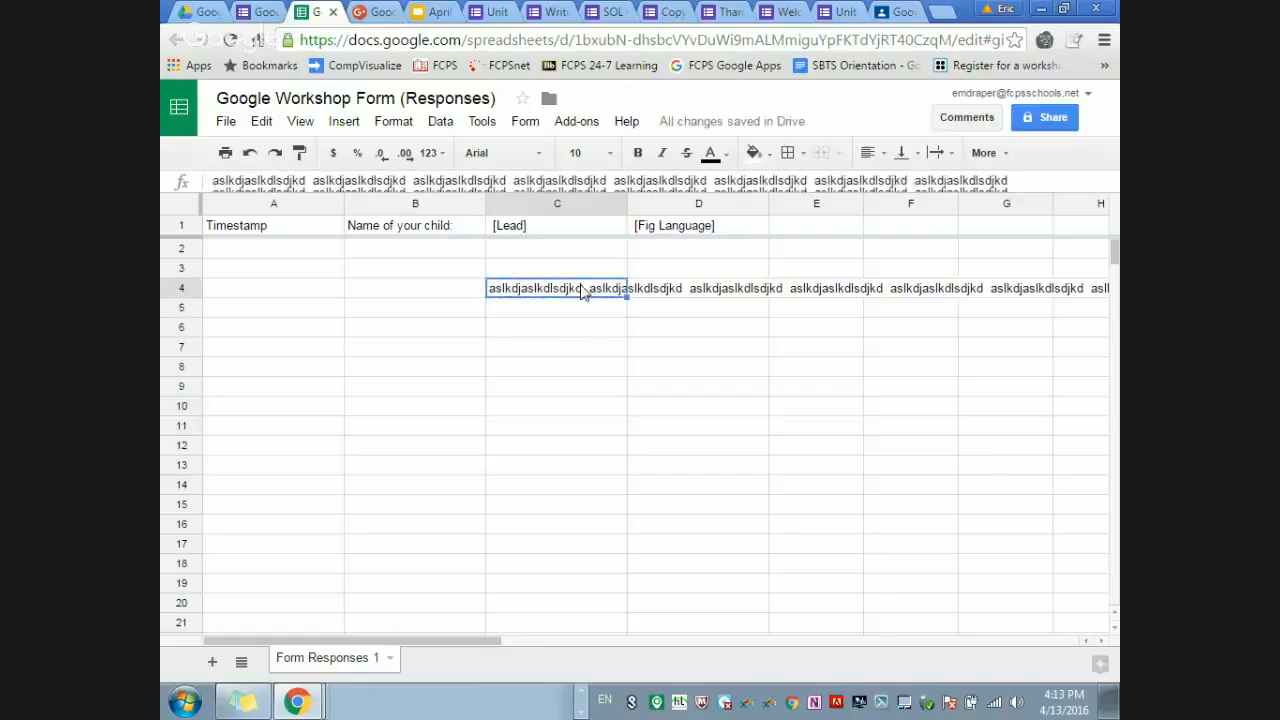
click(937, 153)
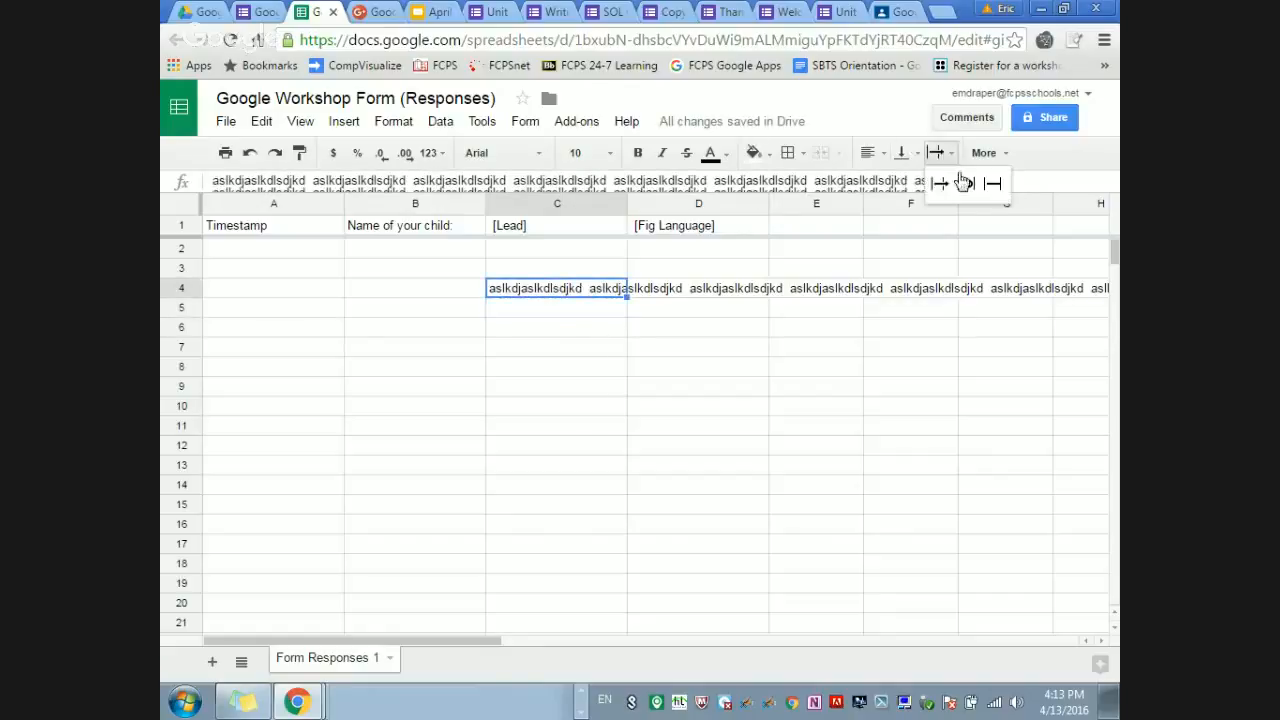
click(966, 186)
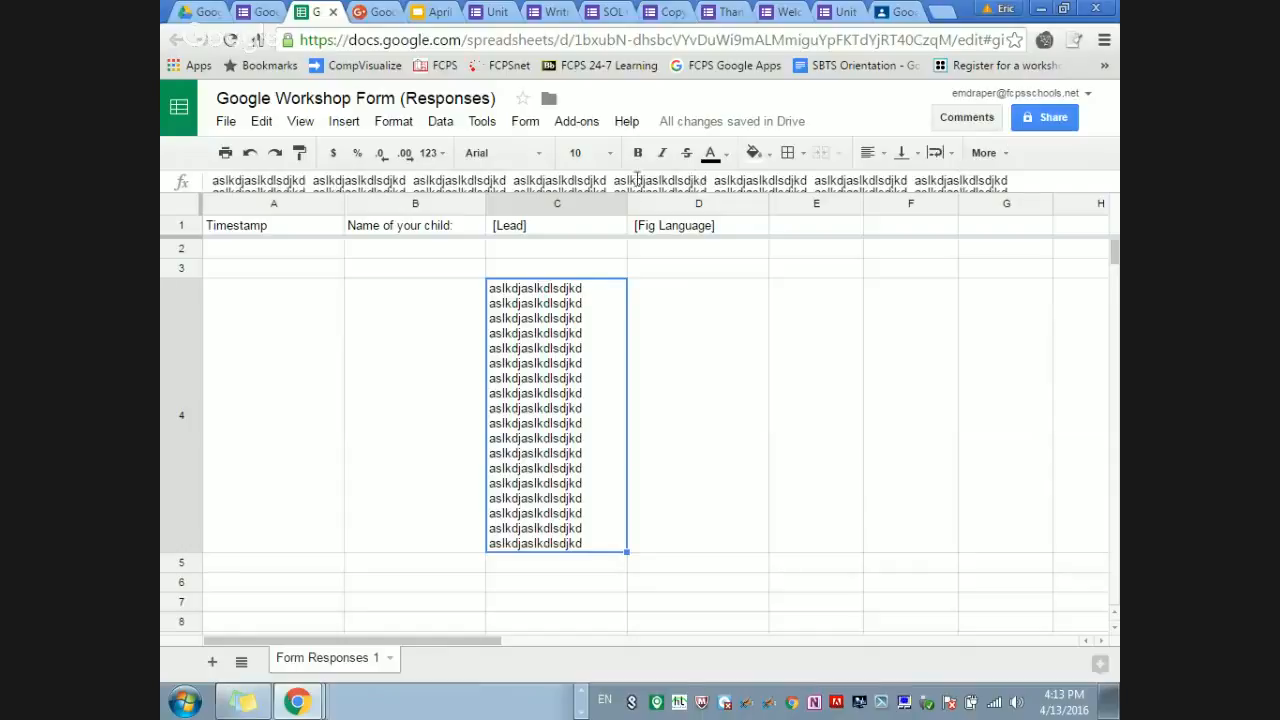
drag(627, 200, 1040, 250)
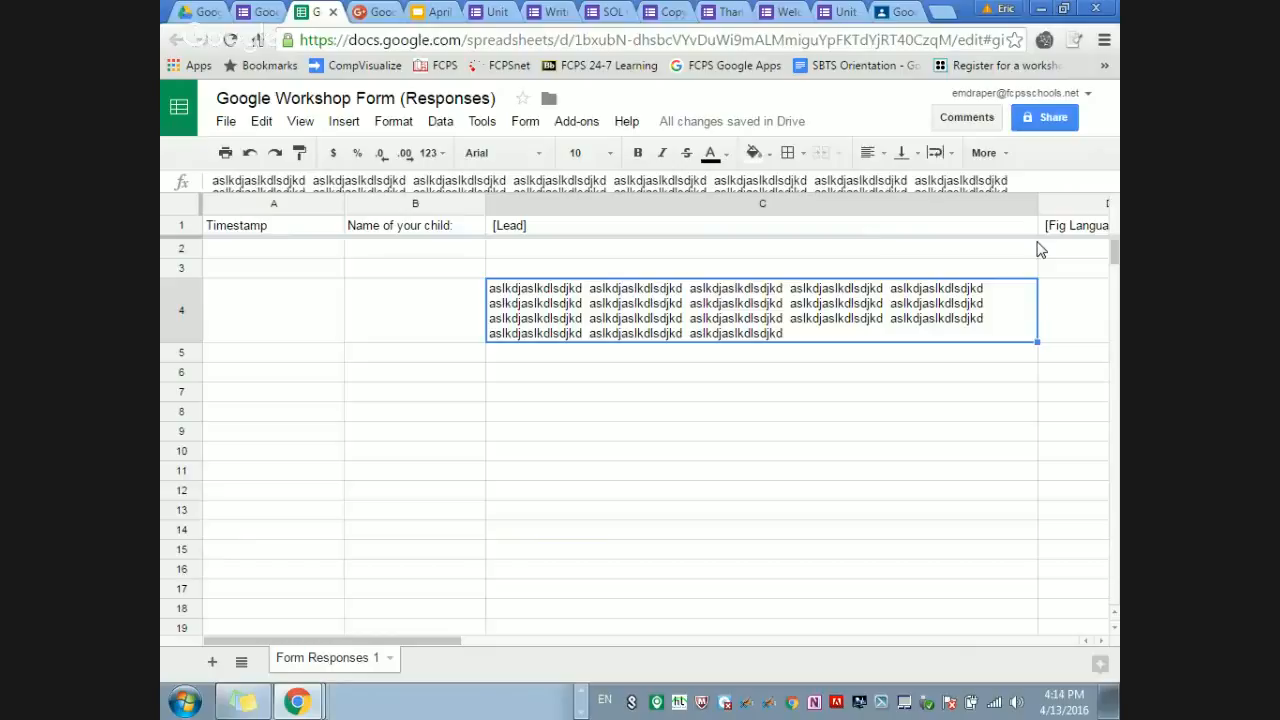
Step: Return to the Google Workshop Form and preview it as respondents see it, down to the Lead and Fig Language grid
click(256, 12)
click(320, 11)
click(254, 11)
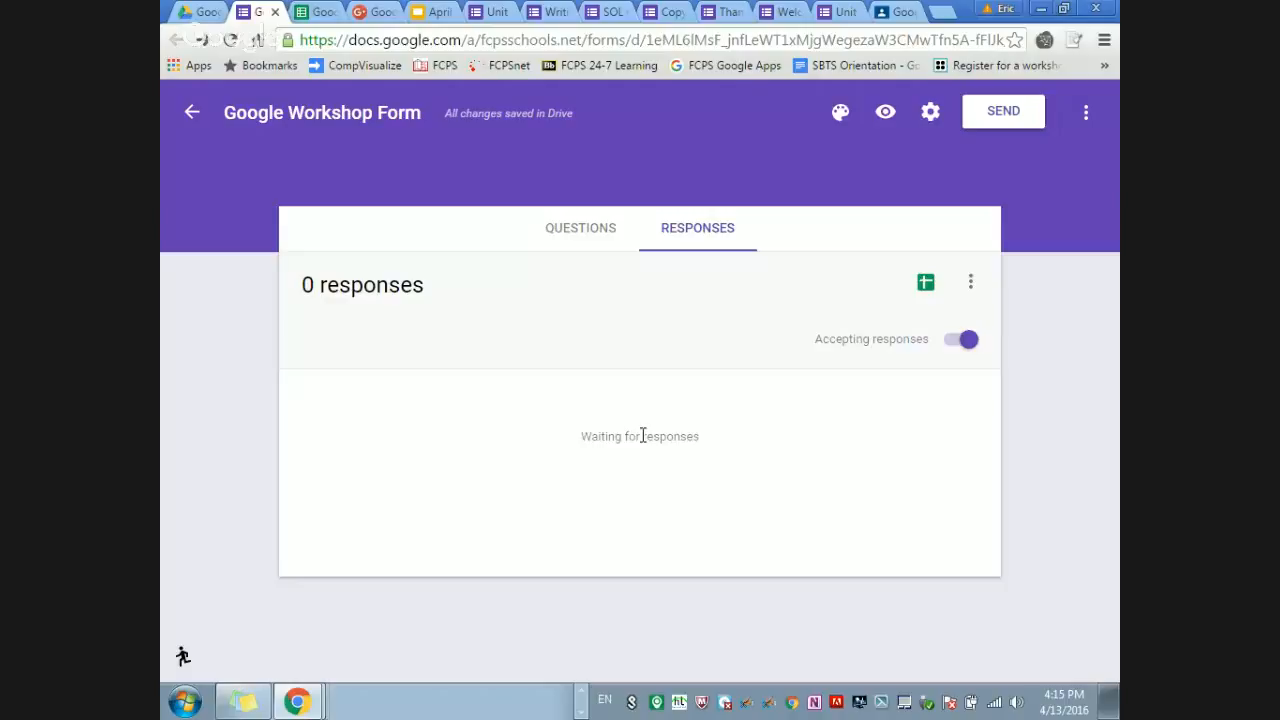
click(886, 114)
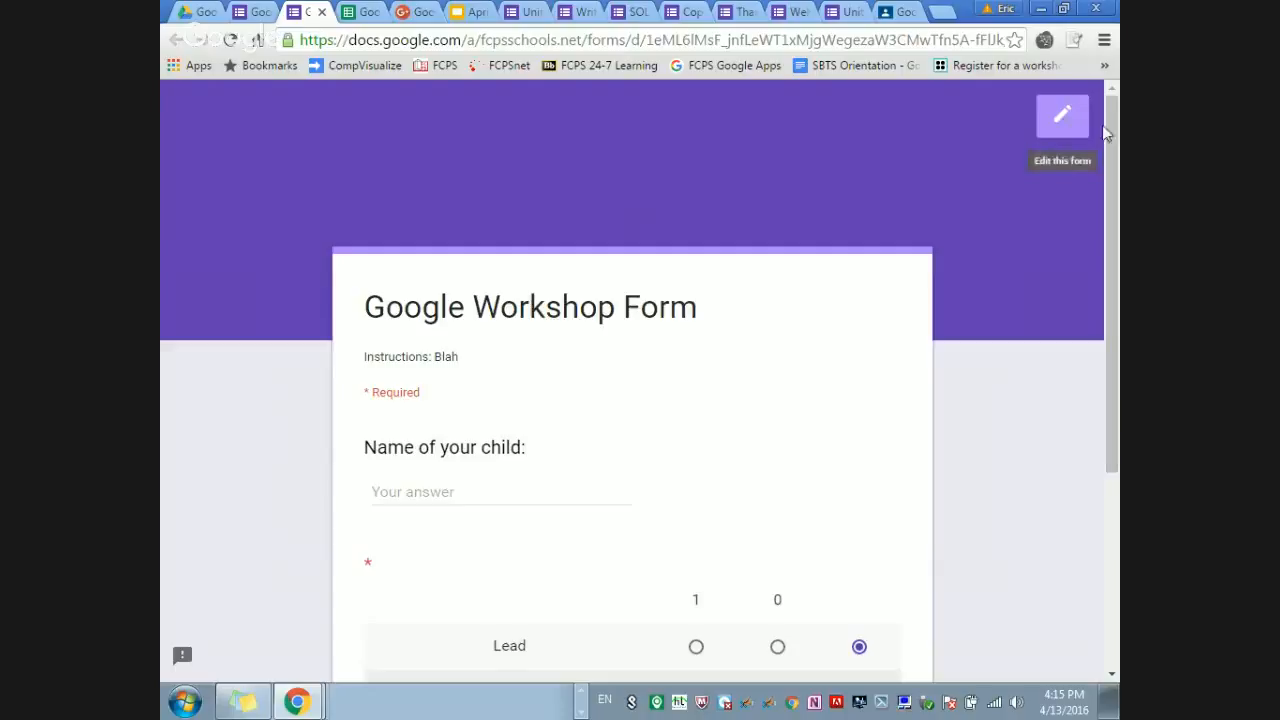
drag(1115, 137, 1107, 219)
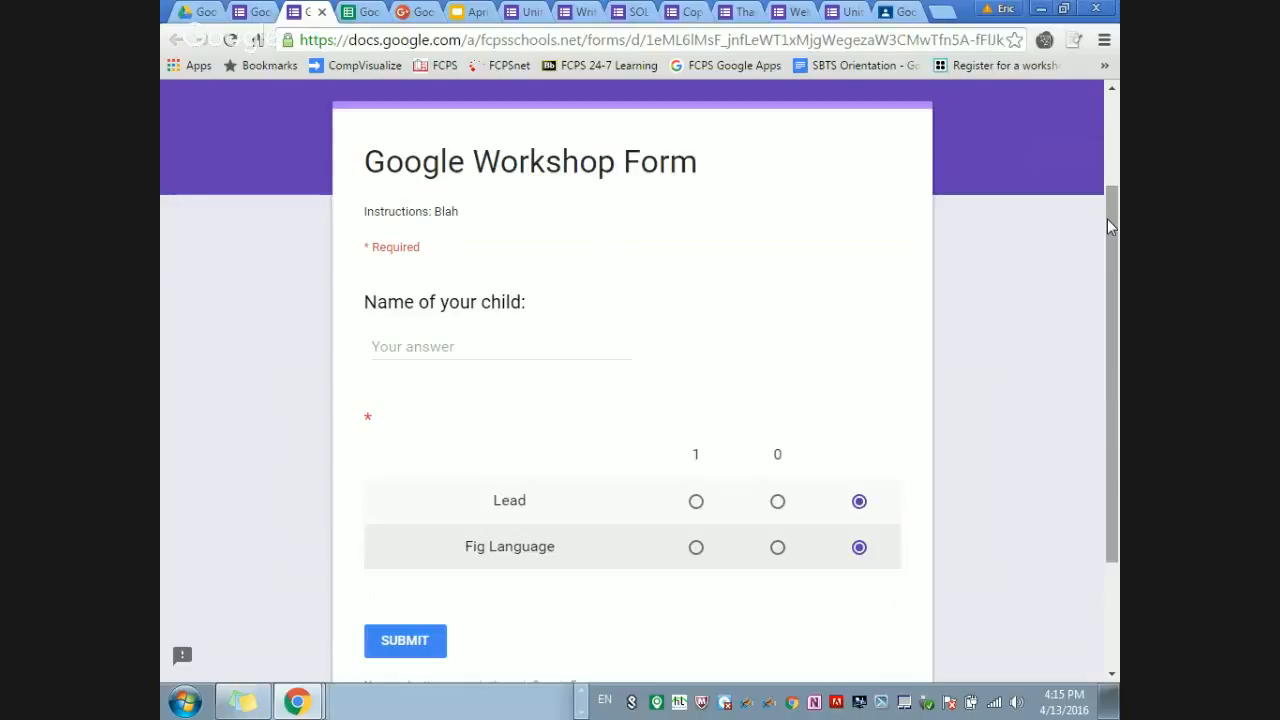
Step: Examine the preview page's full web address, including its viewform ending
double_click(803, 38)
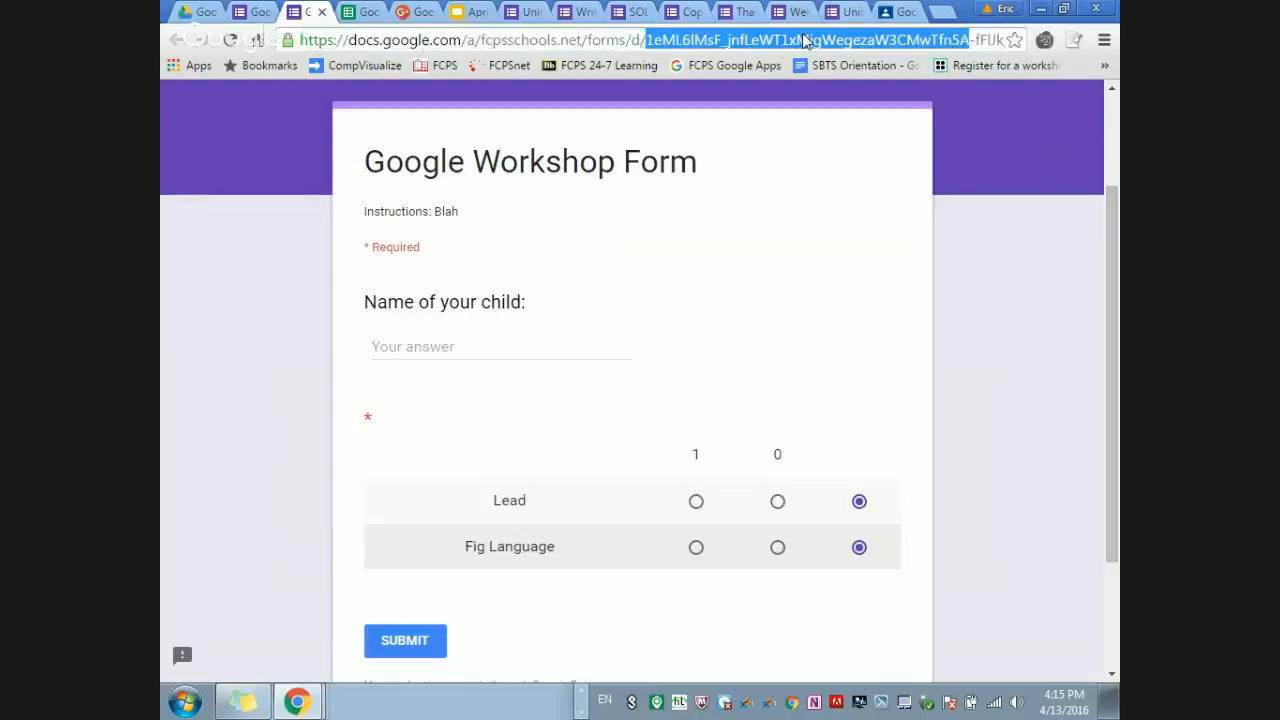
click(803, 38)
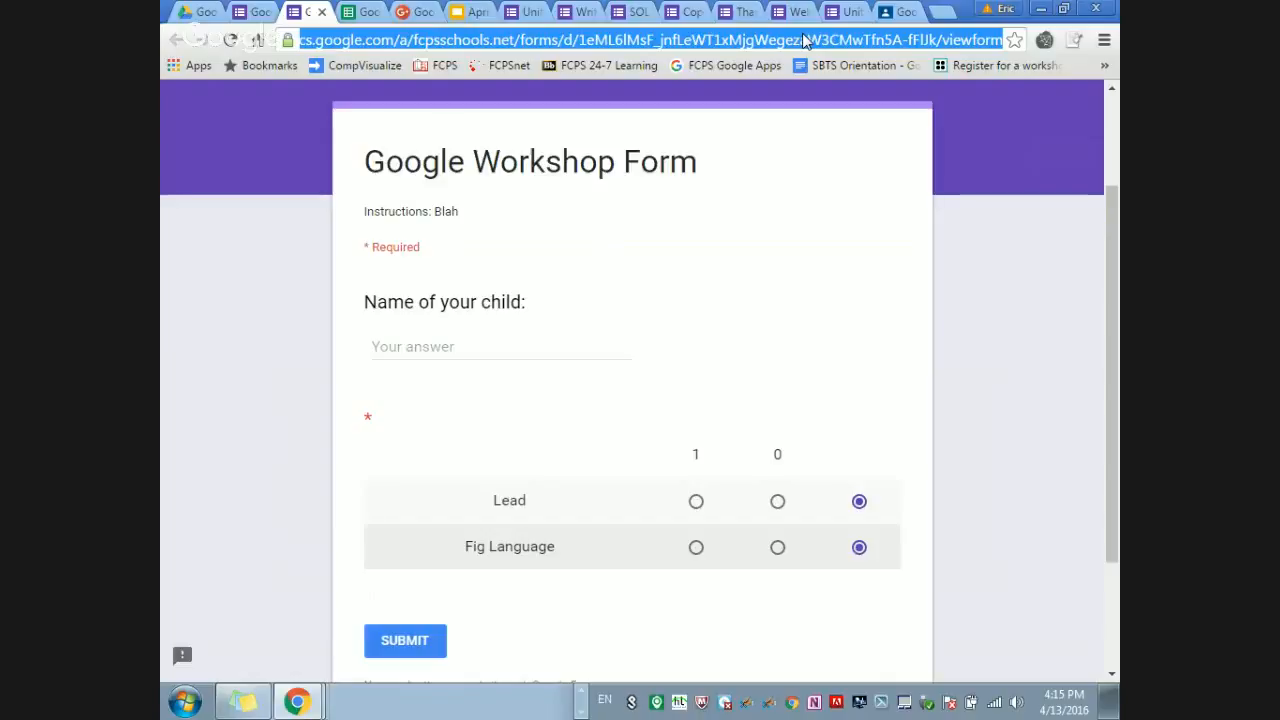
click(944, 39)
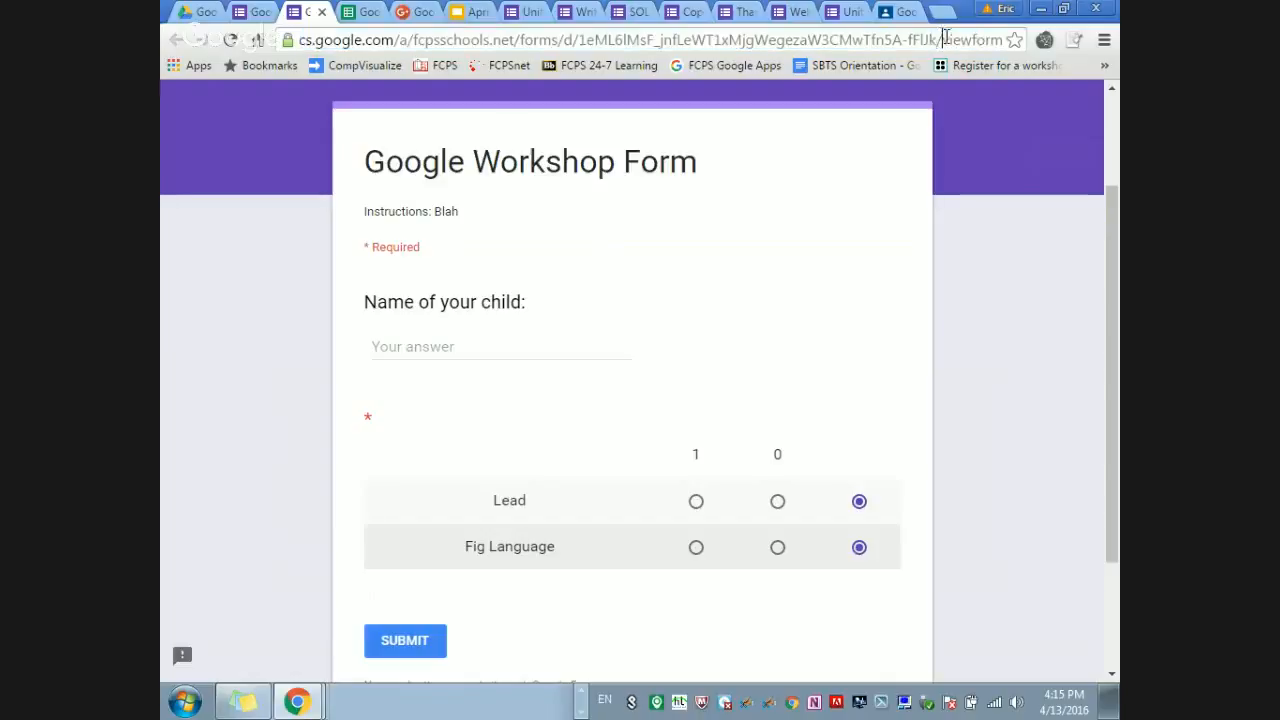
double_click(944, 39)
click(962, 39)
Step: Go back to the form editor and look through the theme colours, the form's additional options and the response options
click(250, 10)
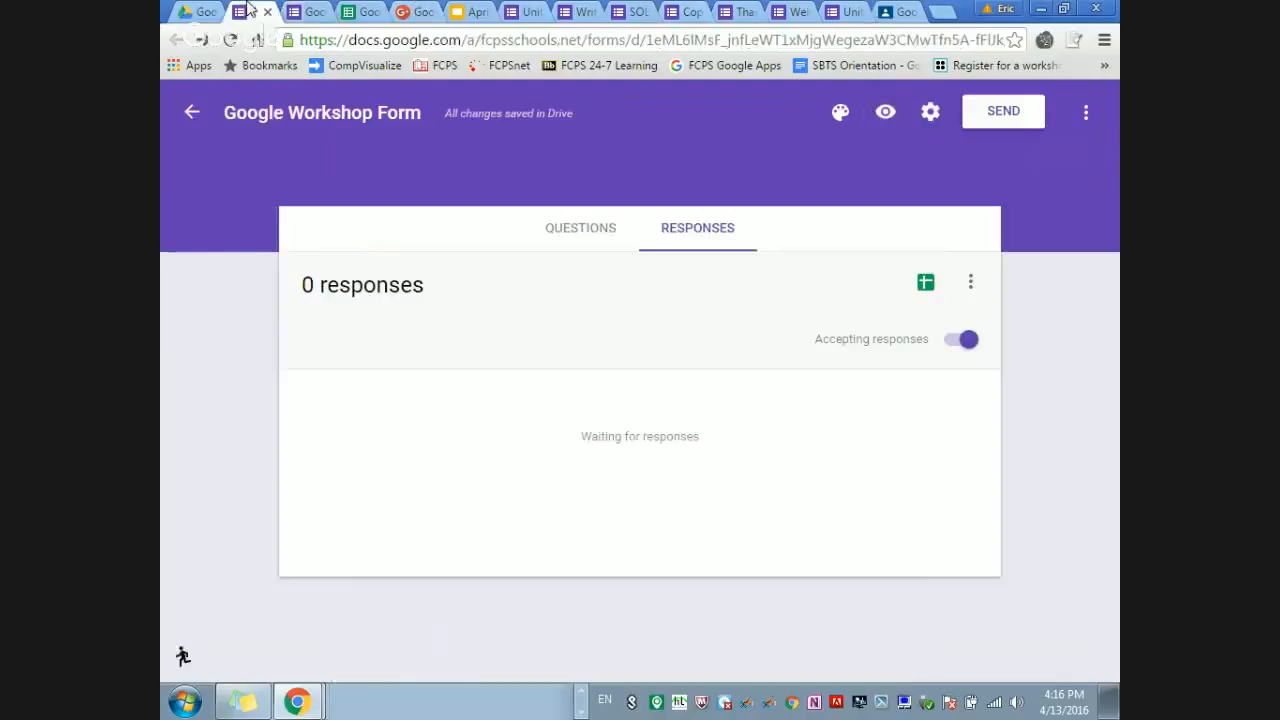
click(841, 115)
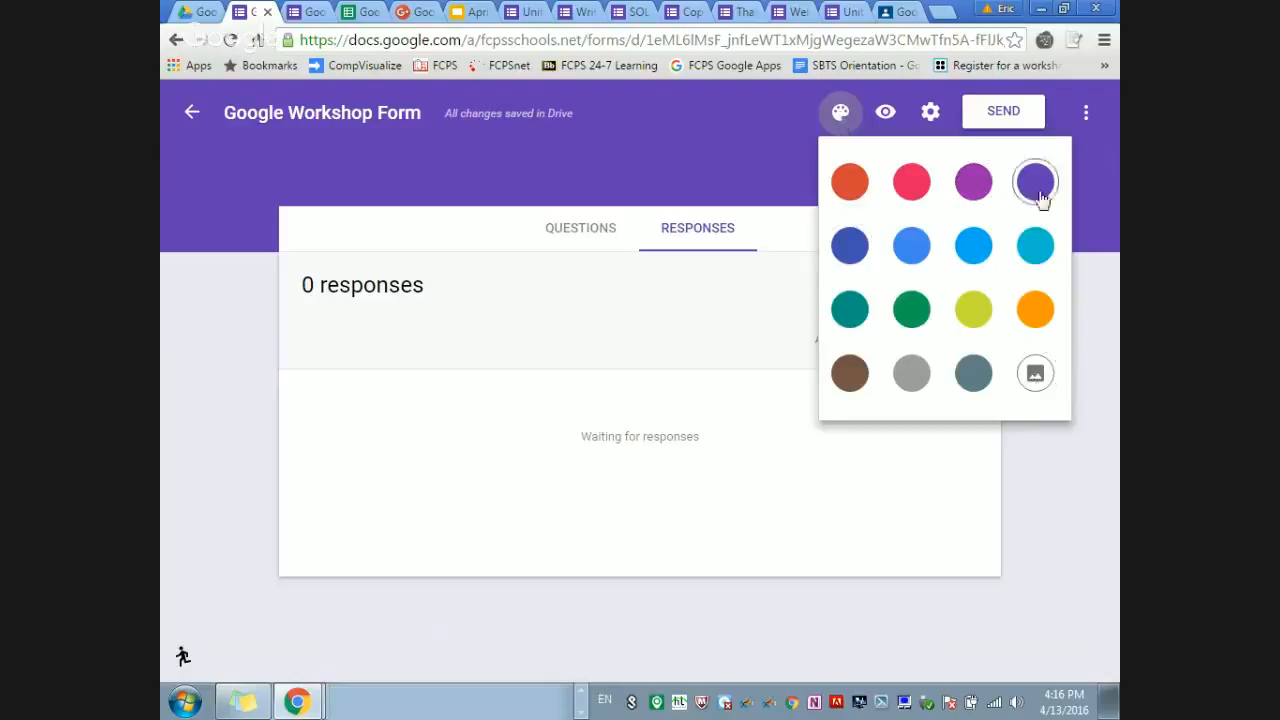
click(770, 109)
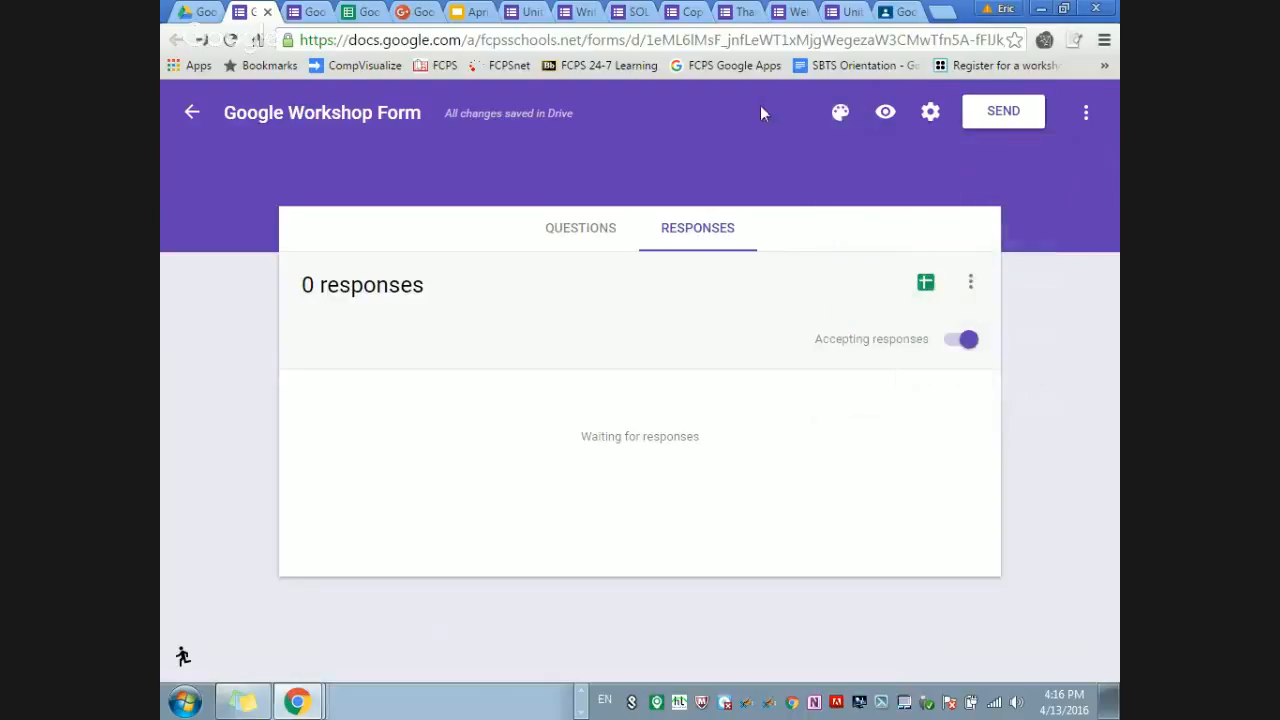
click(1087, 122)
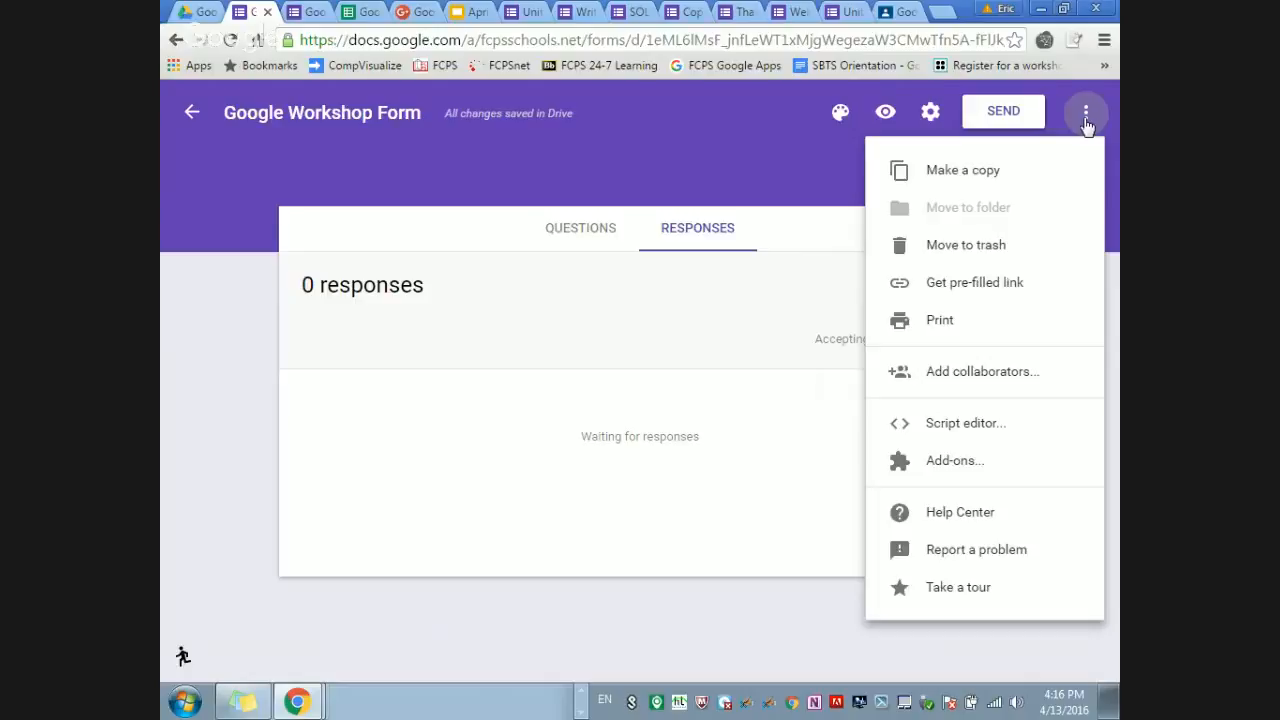
click(751, 148)
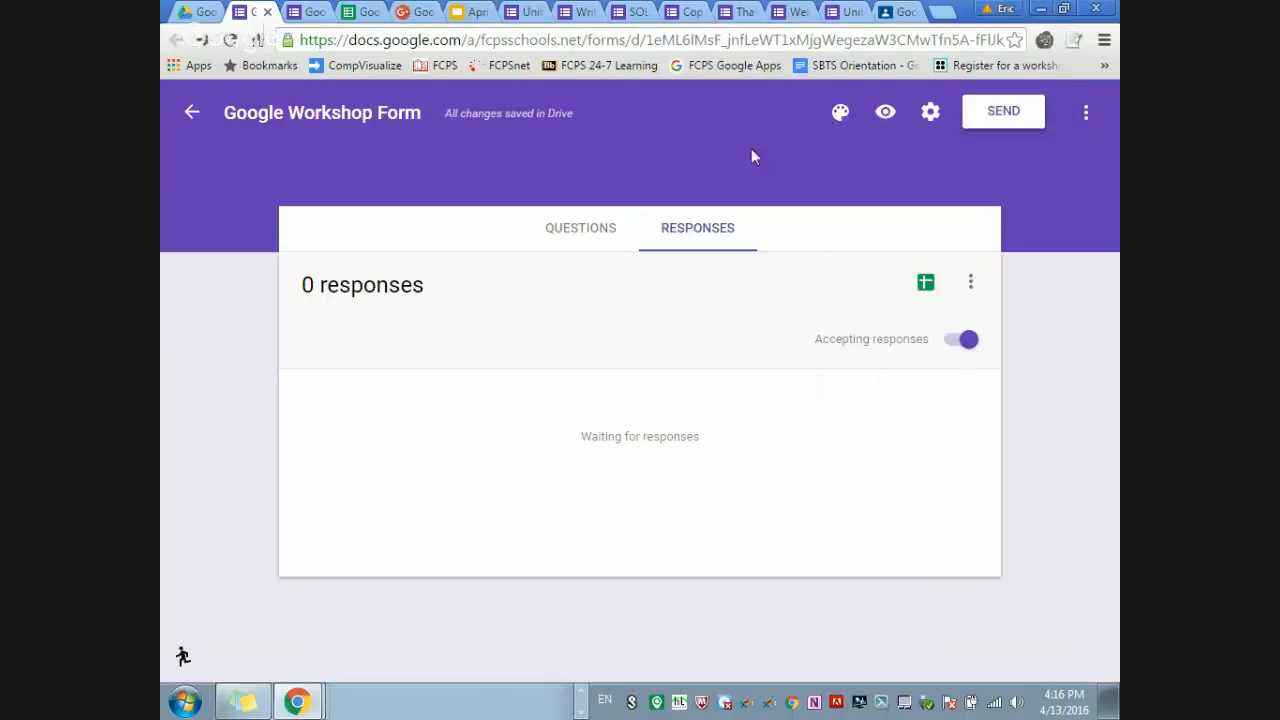
click(972, 286)
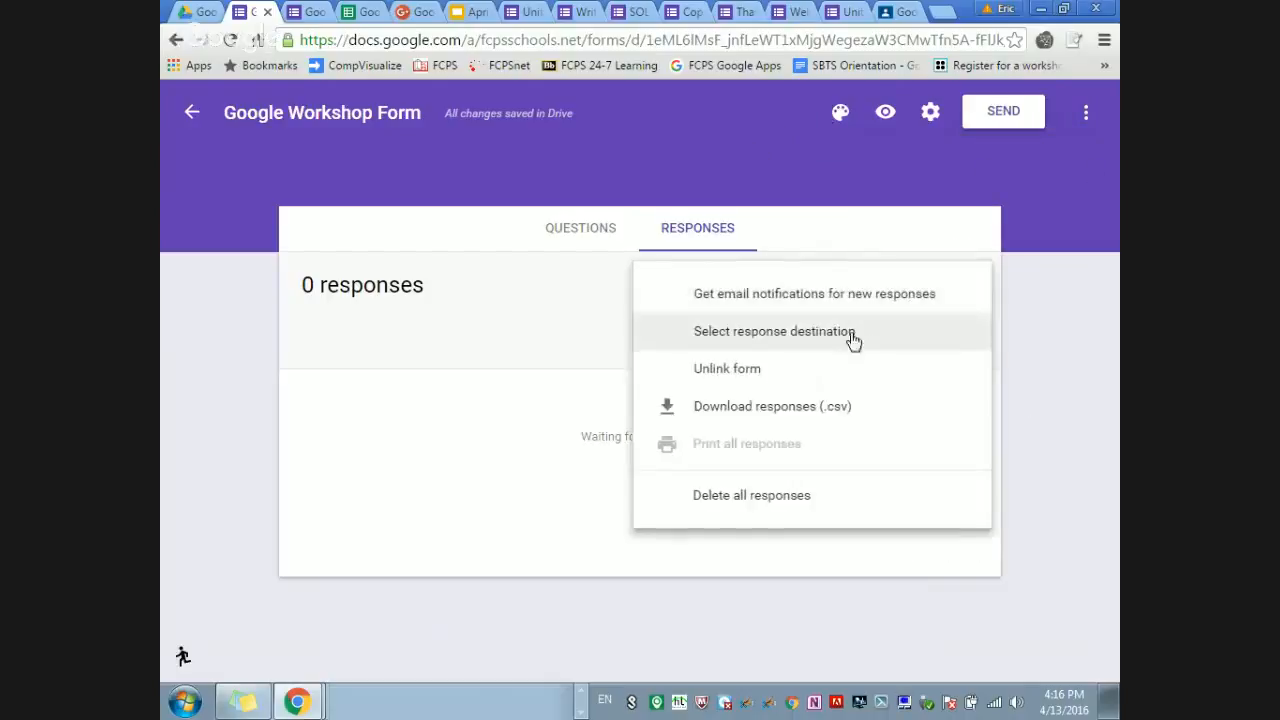
click(548, 306)
Step: Return to the form's questions and add a new section directly after the title and instructions
click(587, 234)
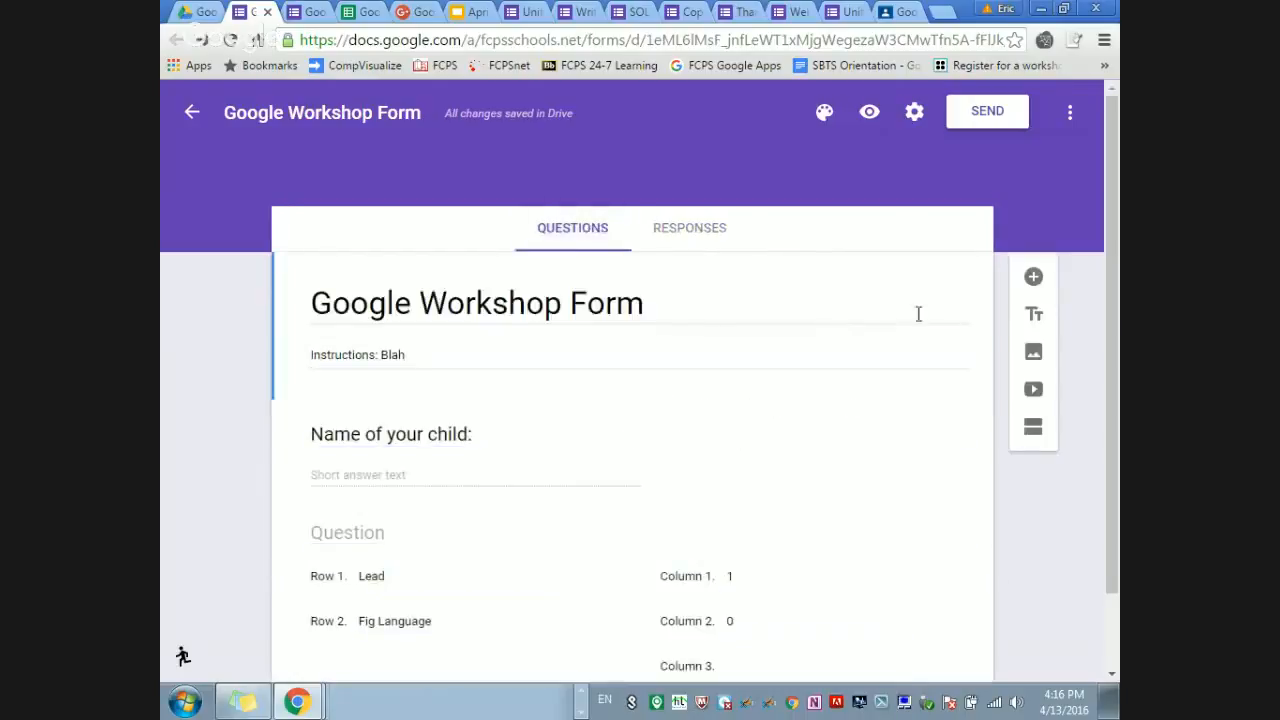
scroll(1117, 393, down, 1)
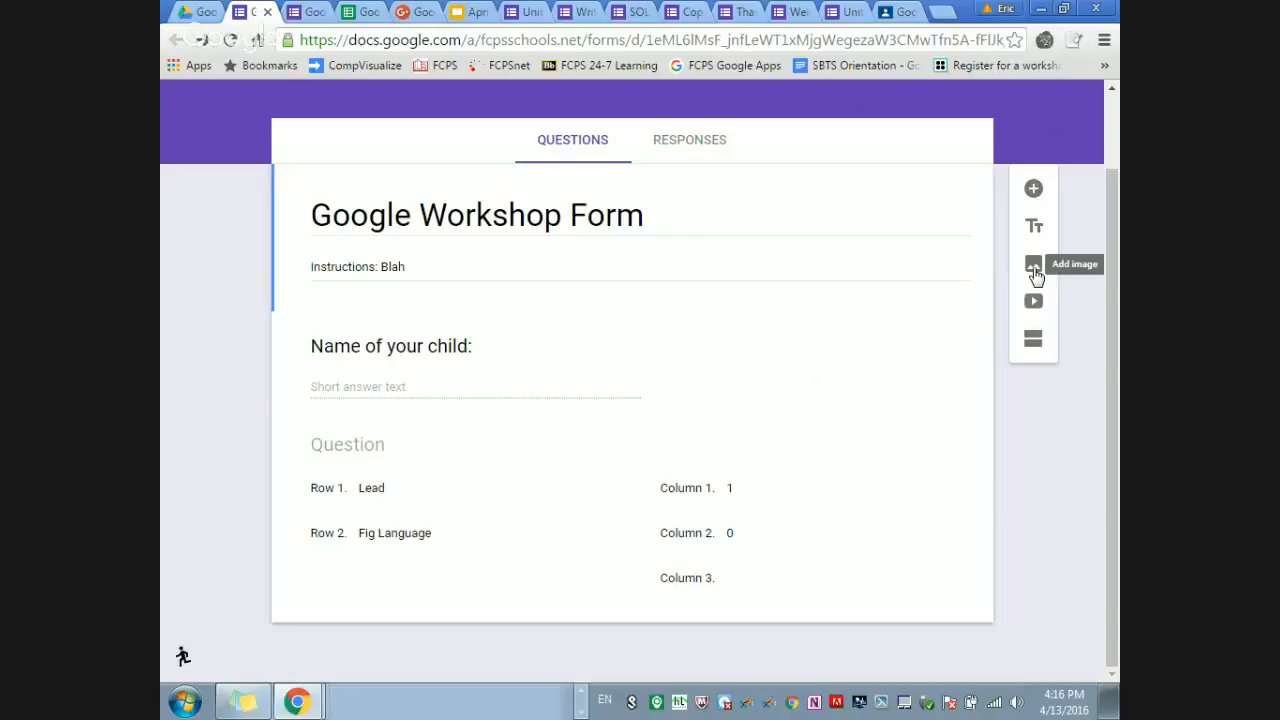
click(1031, 350)
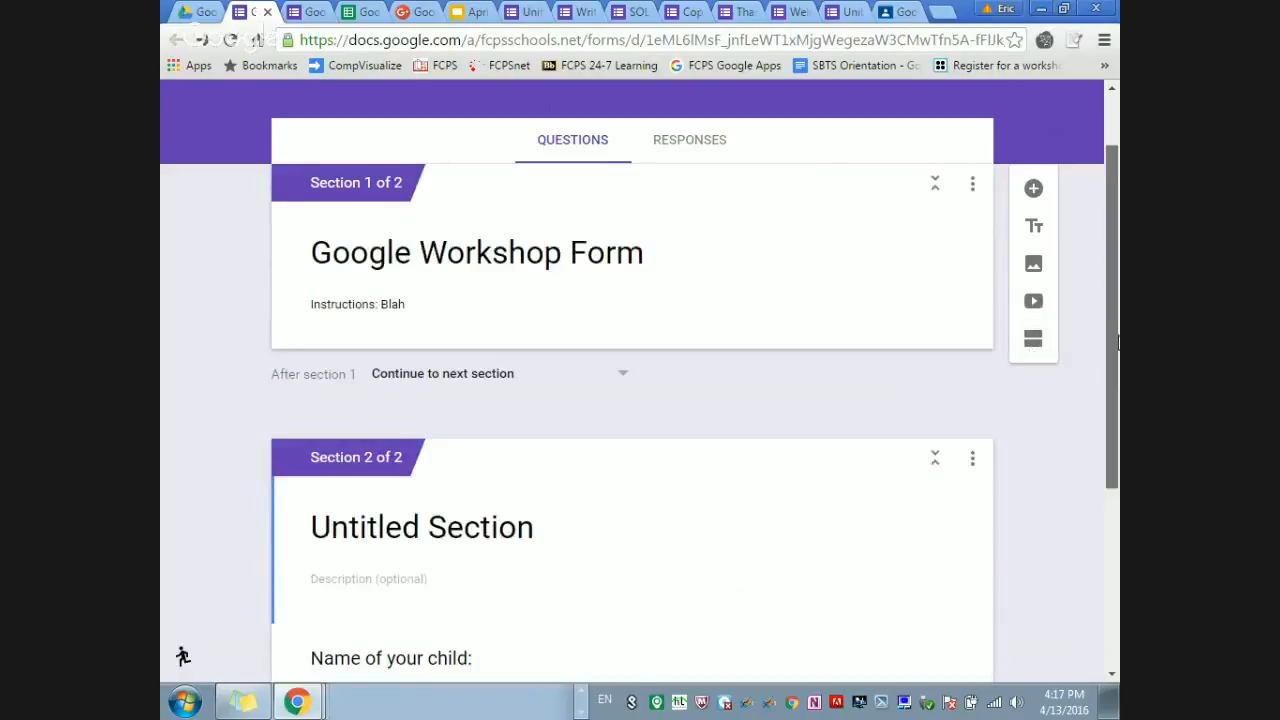
scroll(1116, 378, down, 1)
scroll(1116, 378, down, 2)
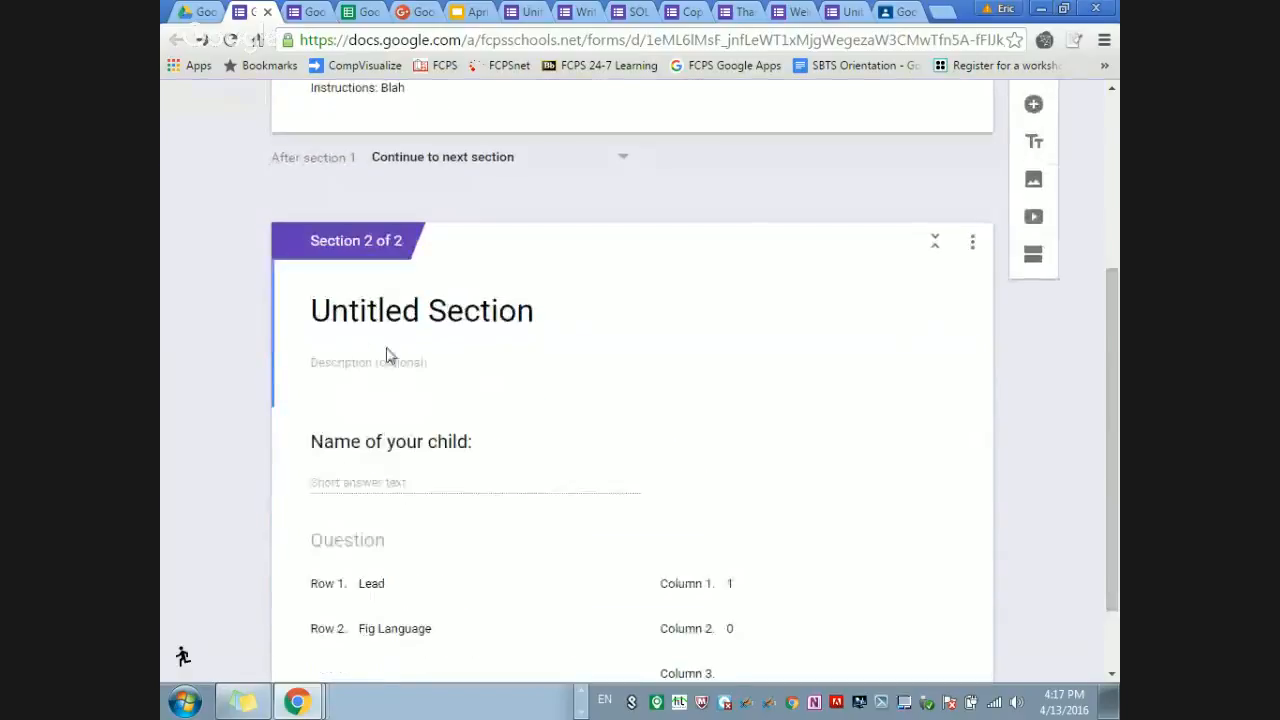
Step: Title the new second section Fiction
click(525, 308)
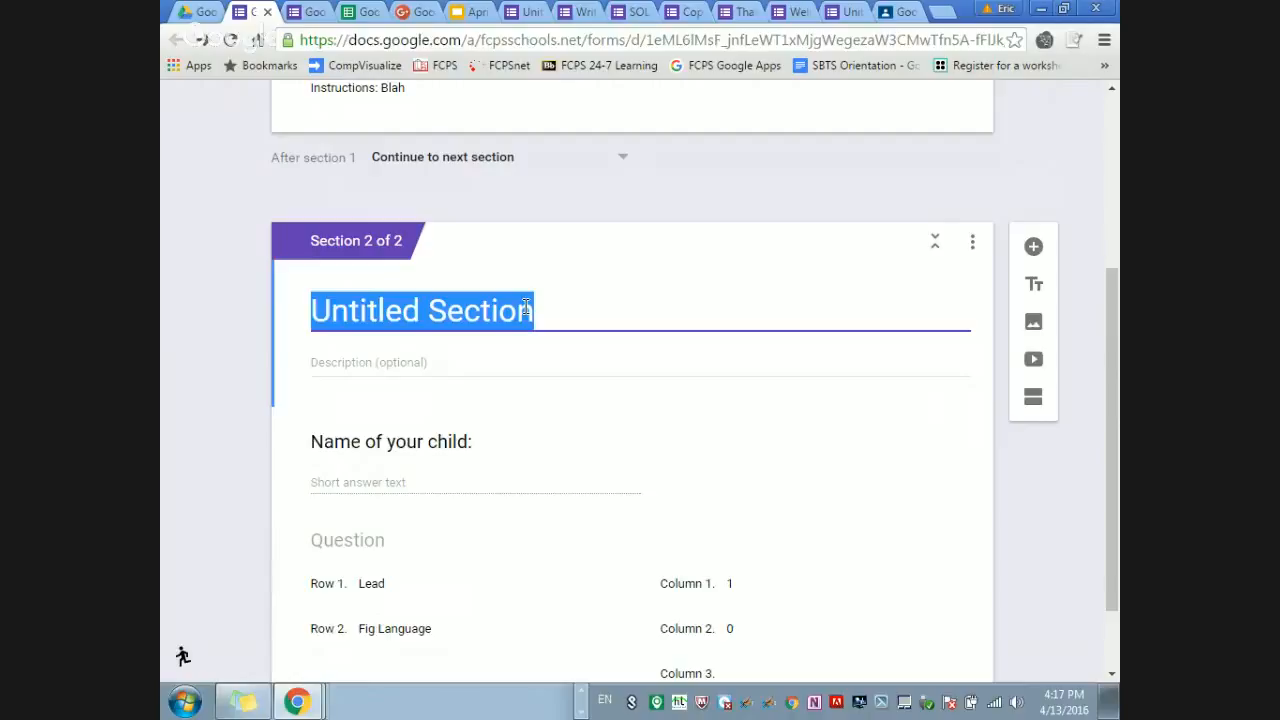
text(Fiction)
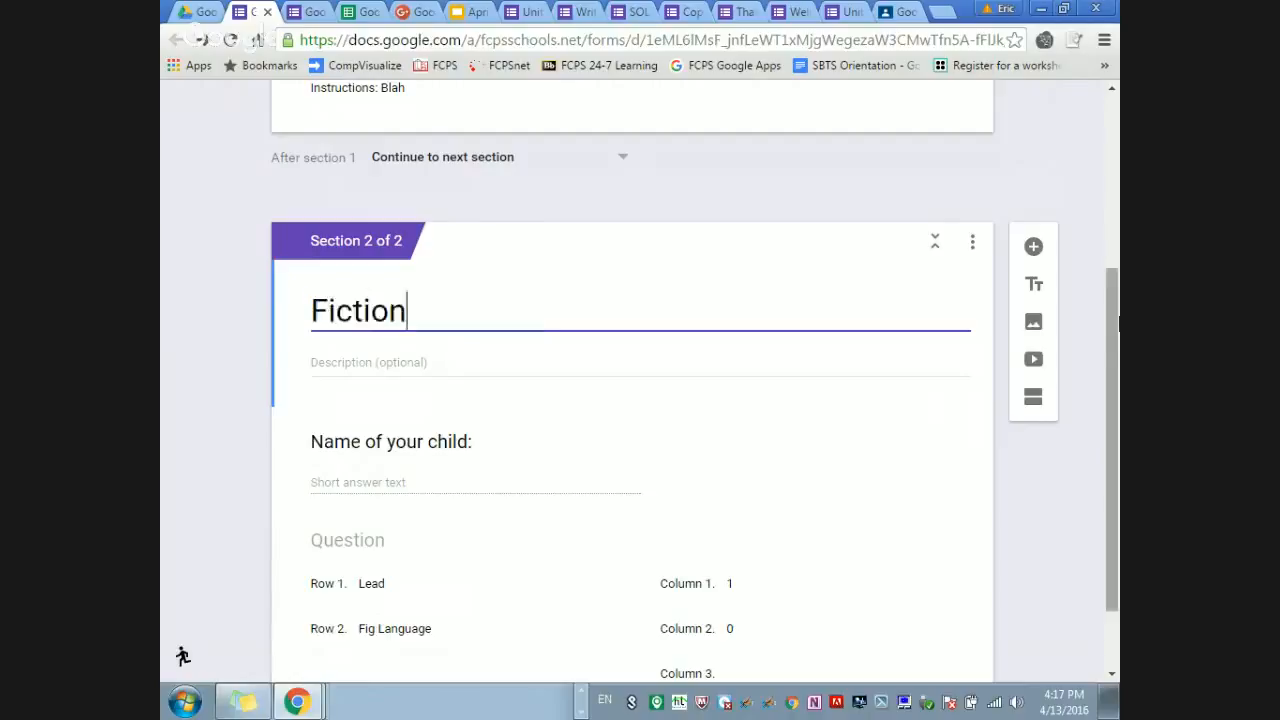
drag(1117, 338, 1117, 332)
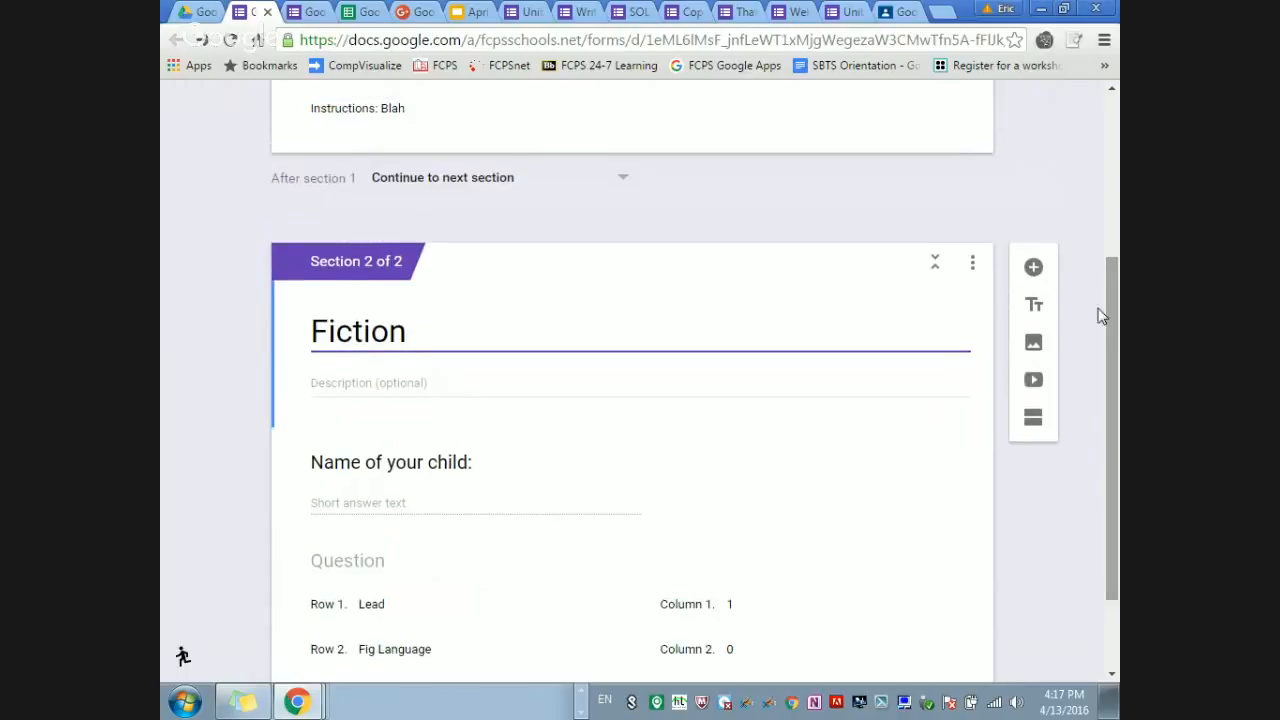
Step: Add a multiple-choice question titled Fiction or Nonfiction to section 1, below the form's title and instructions
click(984, 216)
drag(1117, 268, 1115, 116)
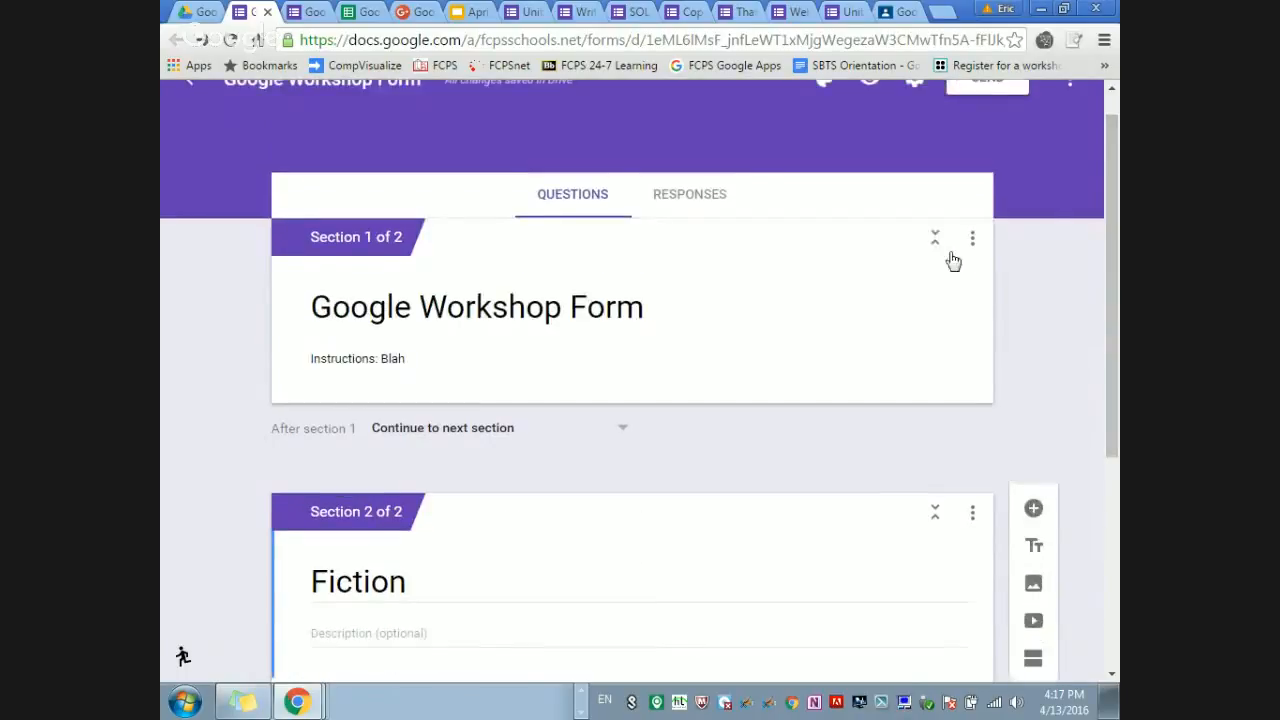
click(603, 260)
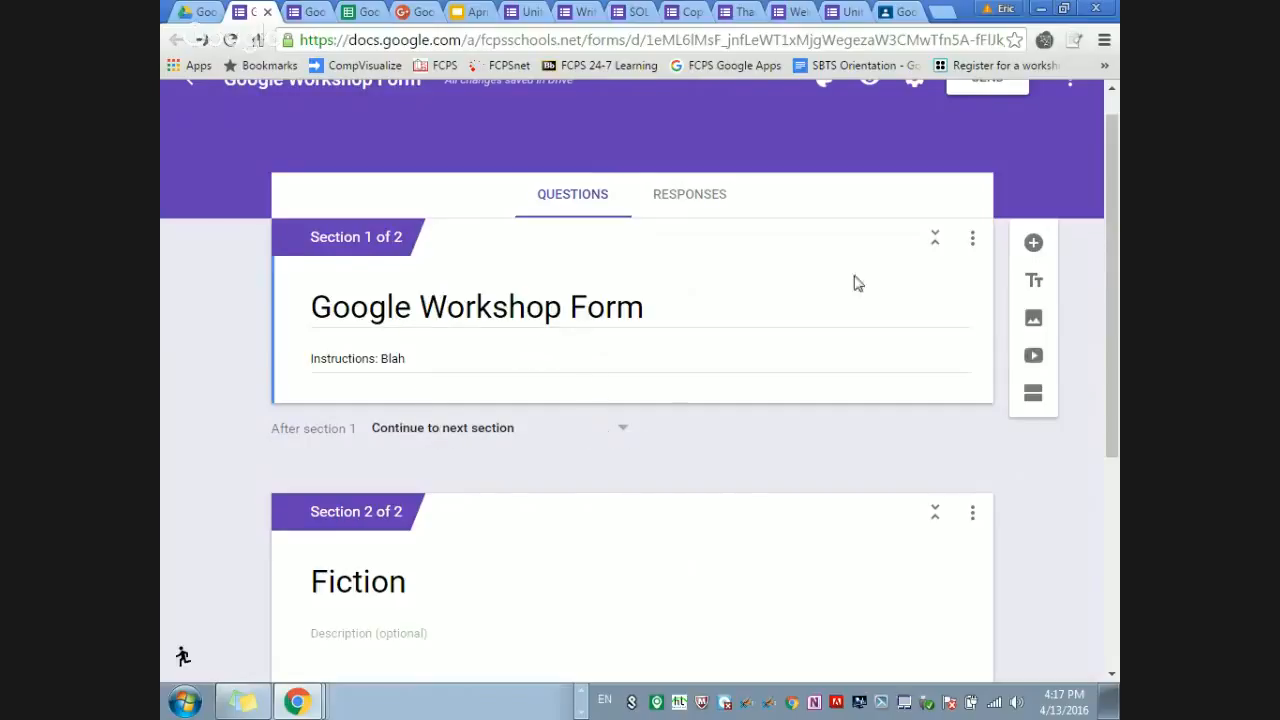
drag(1109, 234, 1083, 391)
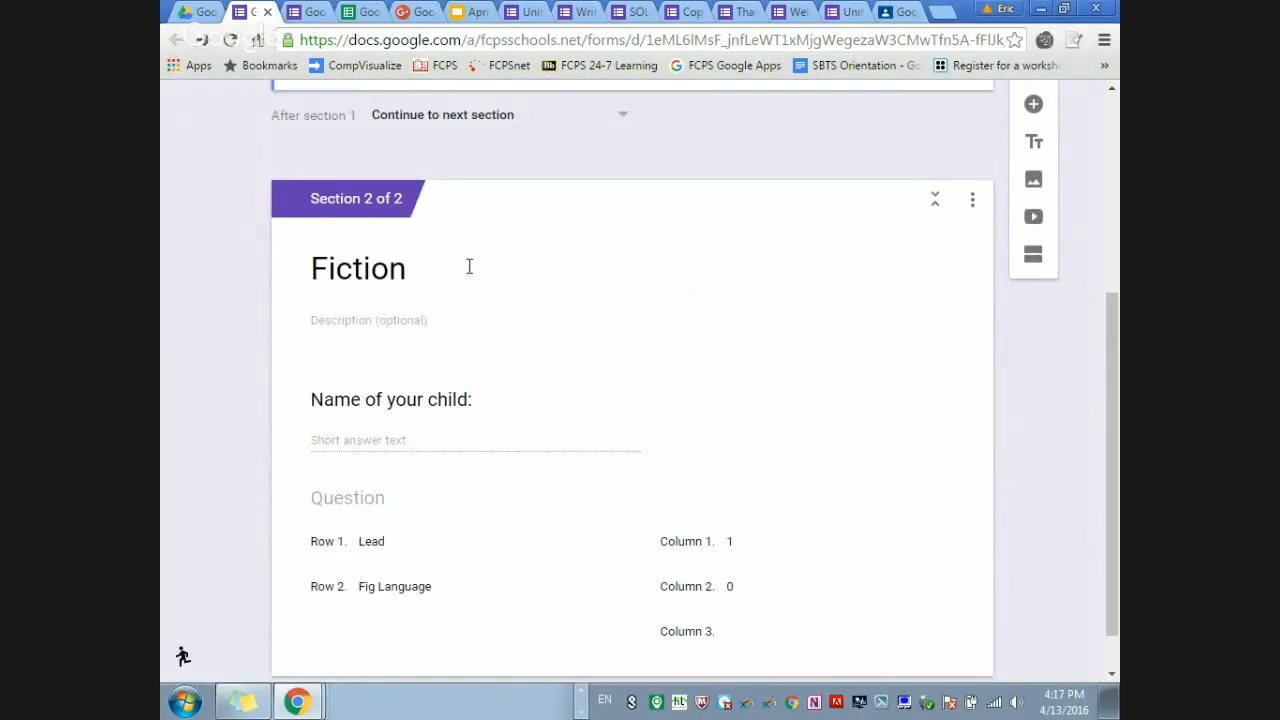
click(1113, 214)
click(800, 309)
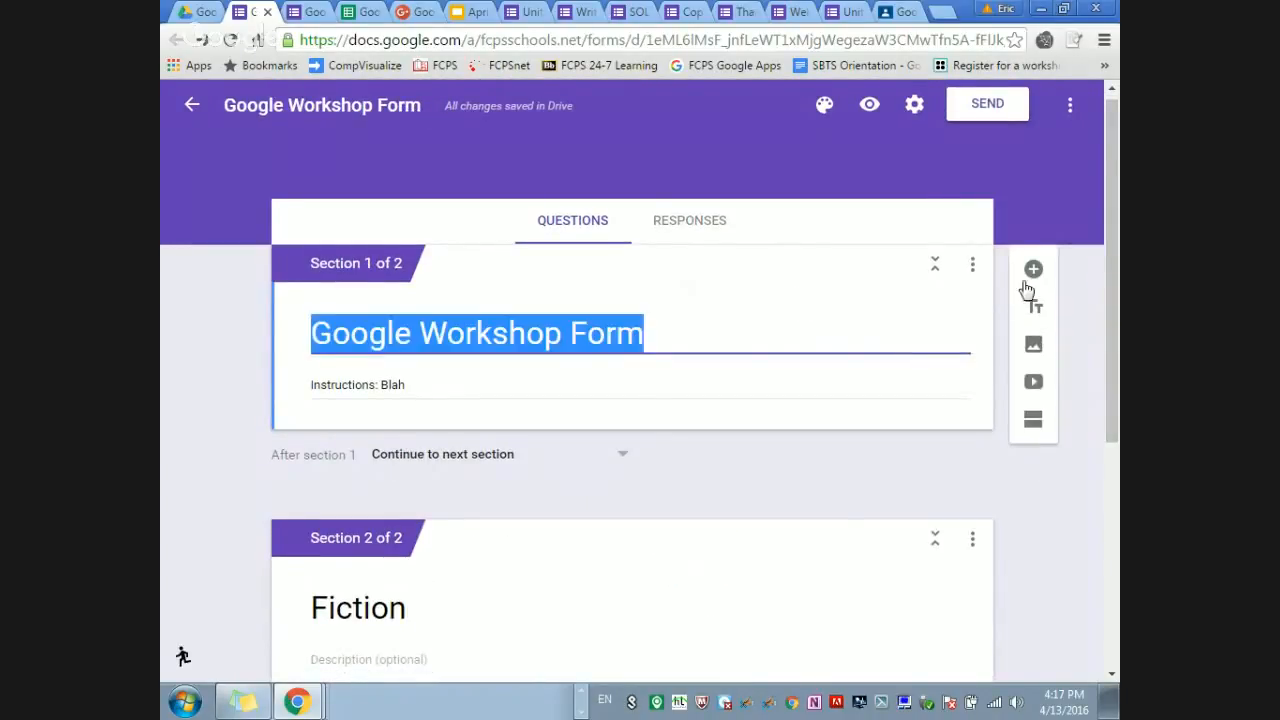
click(1033, 269)
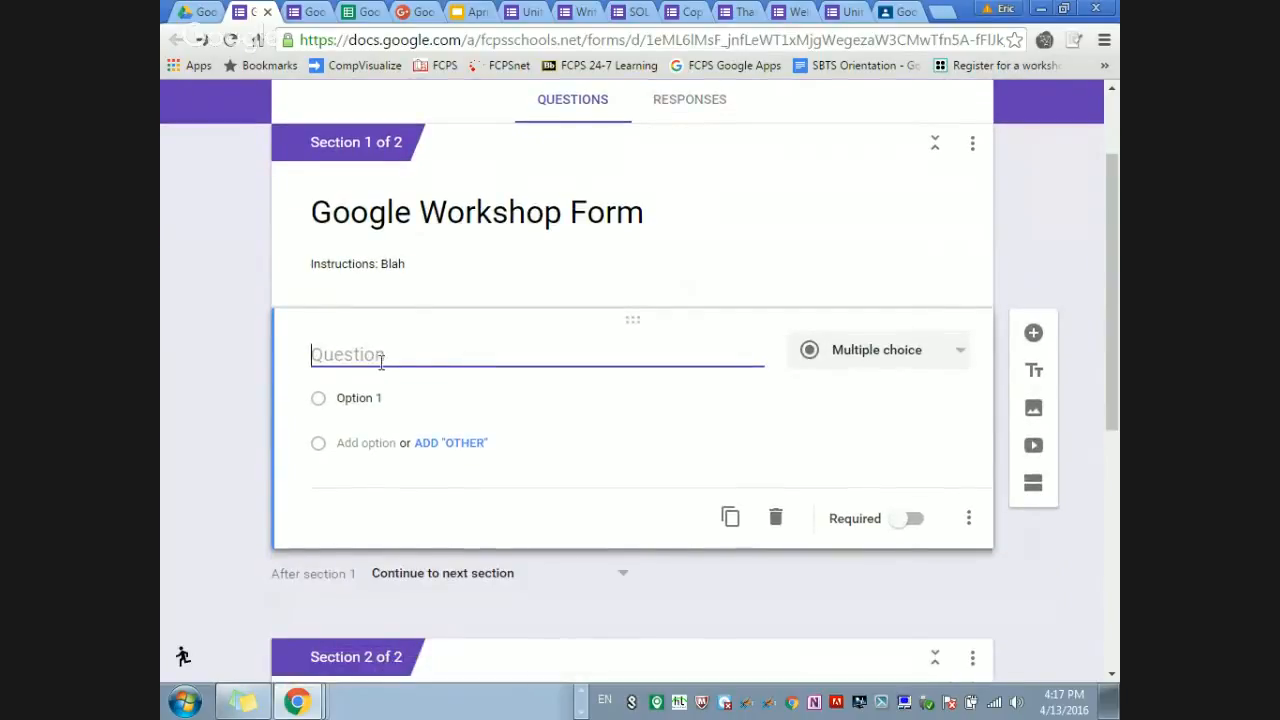
text(Fictio)
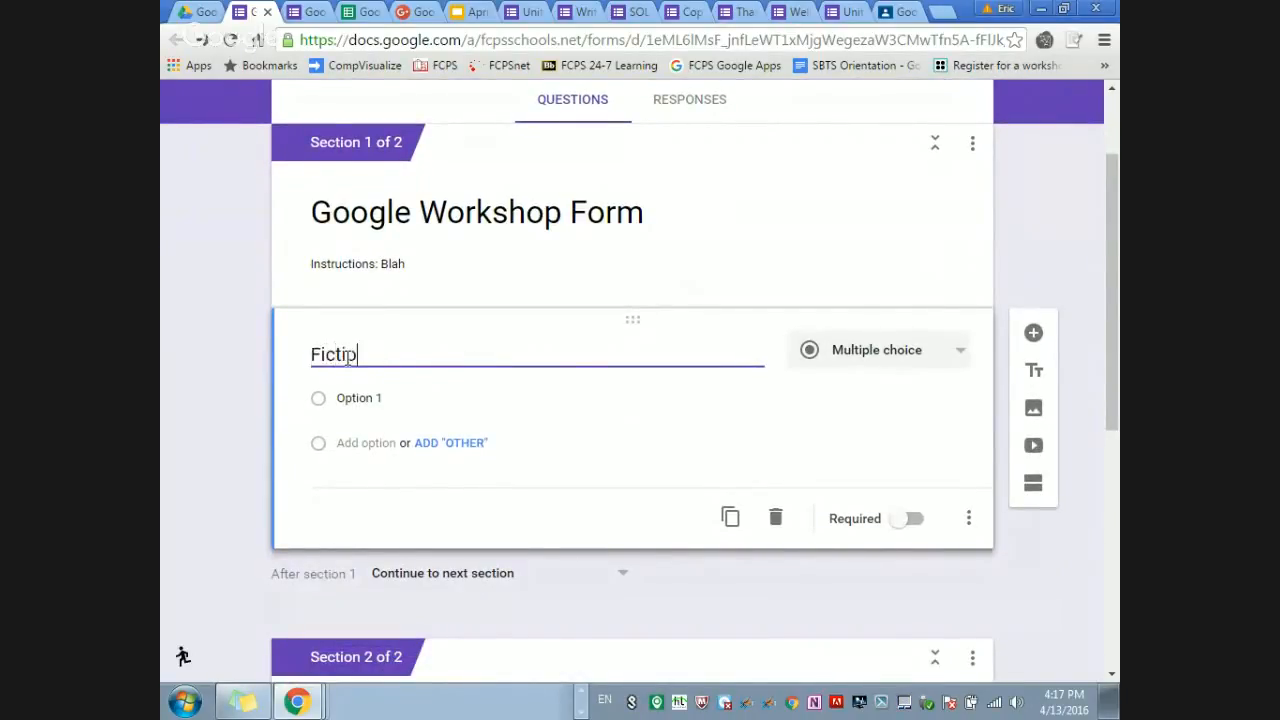
text(n or Nonfiction)
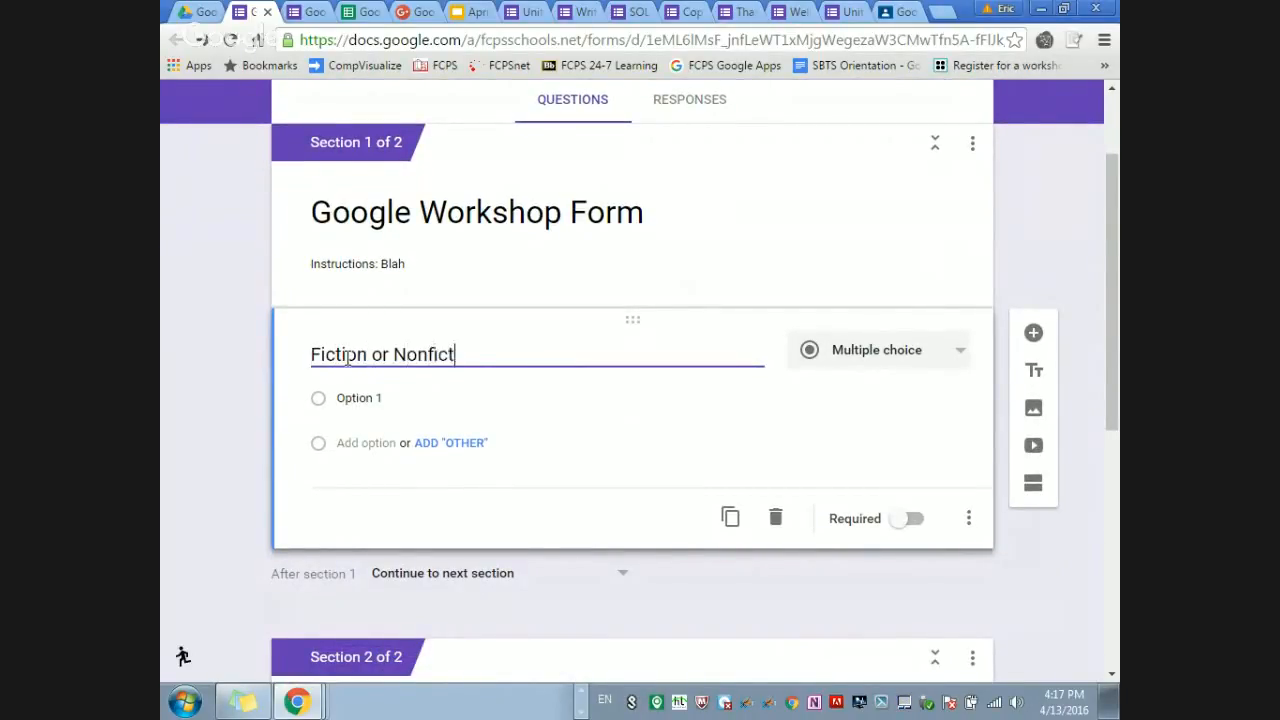
Step: Give the Fiction or Nonfiction question the answer options Fiction and Nonfiction plus an Other option
click(370, 398)
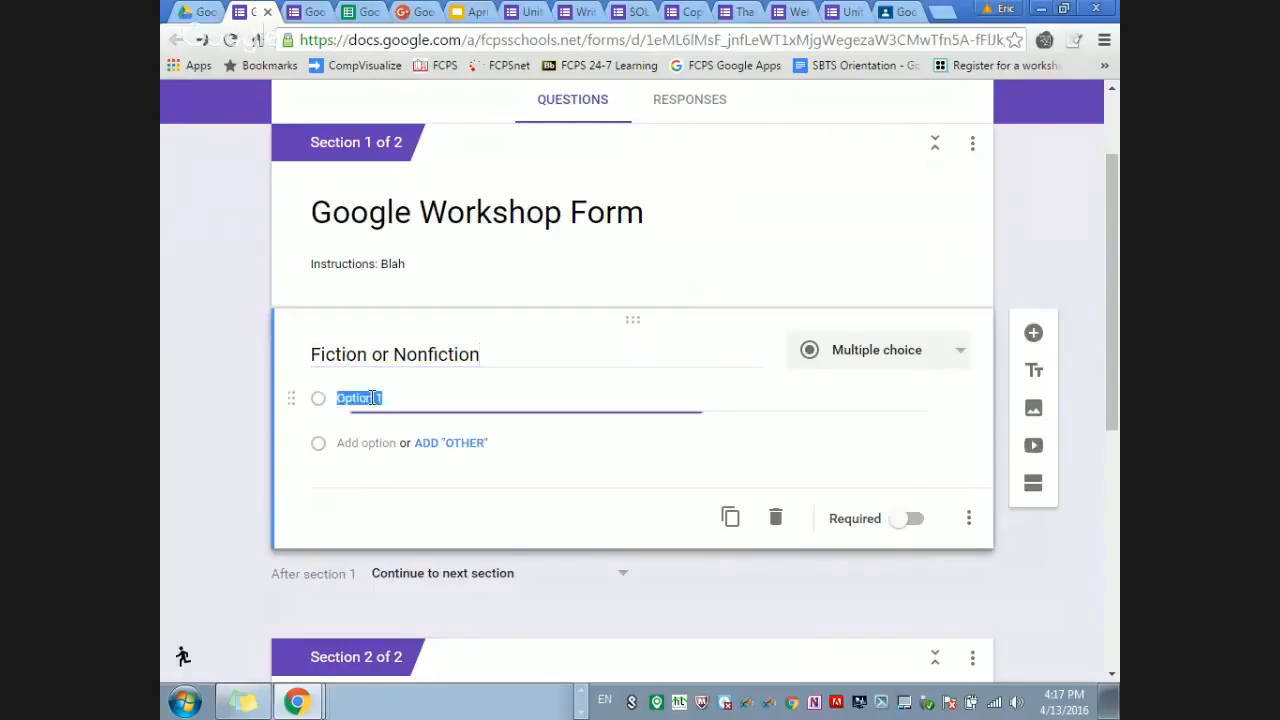
text(Fiction)
key(Tab)
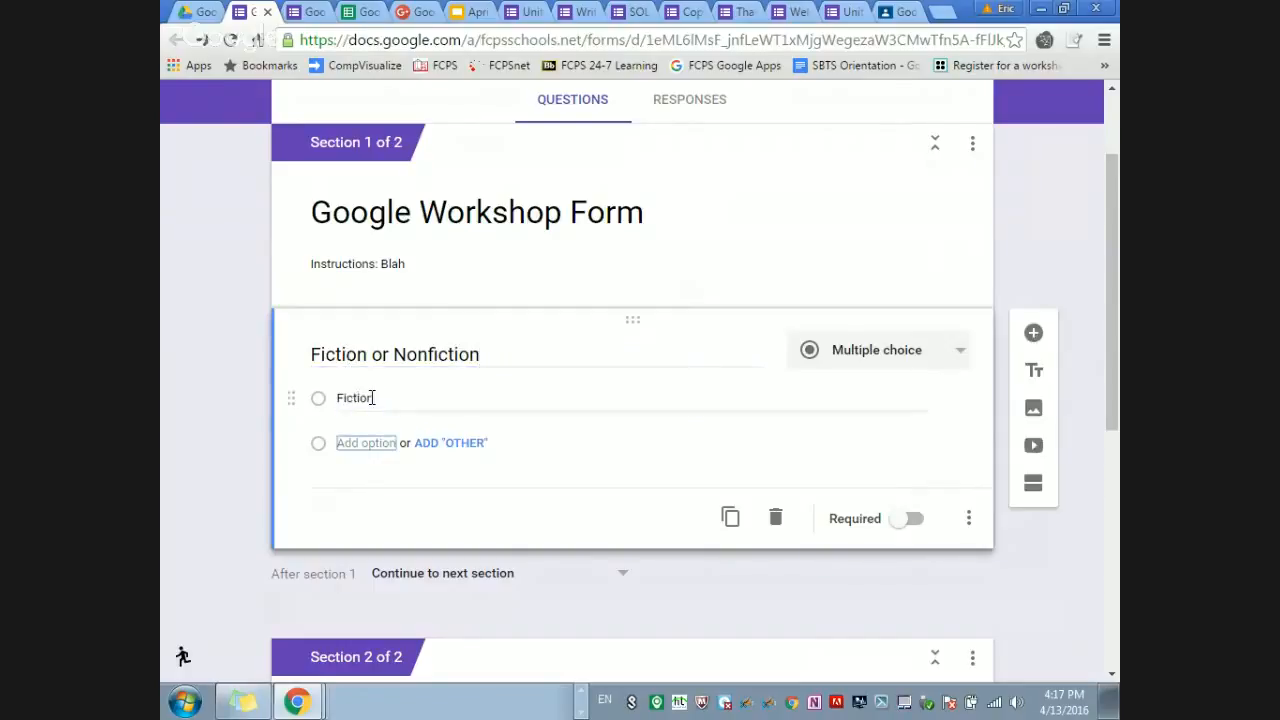
click(425, 445)
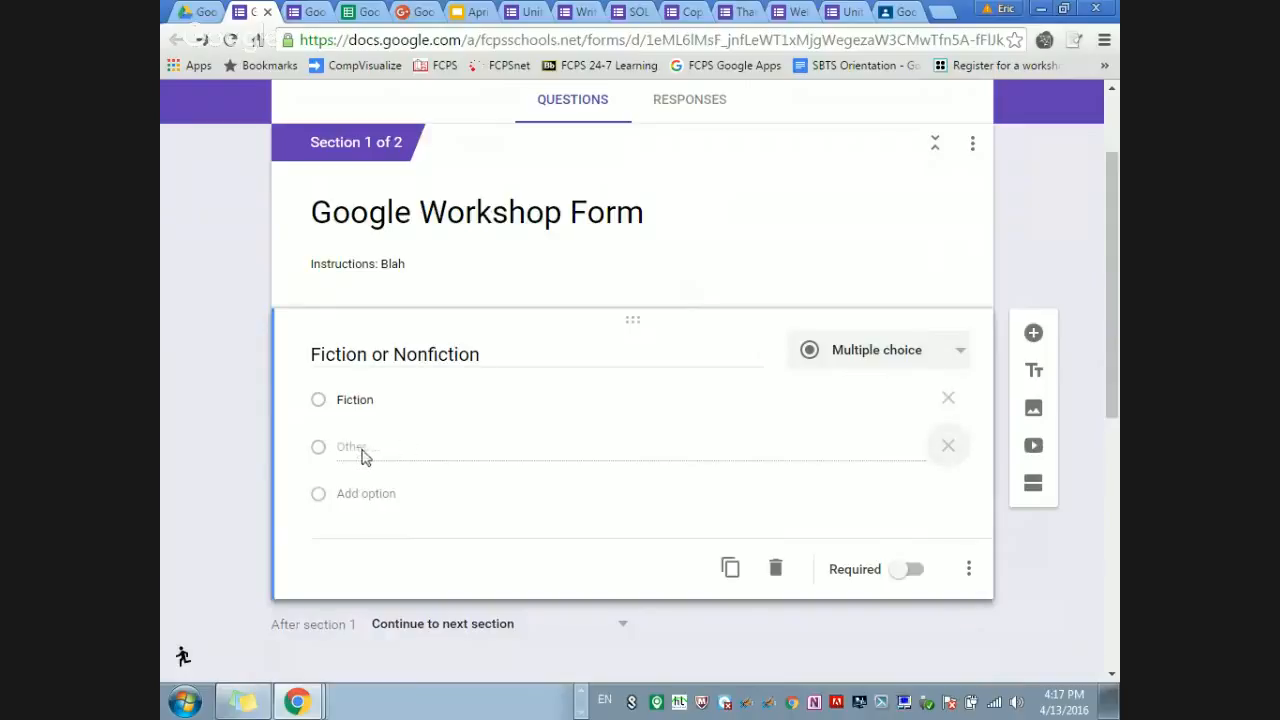
click(345, 493)
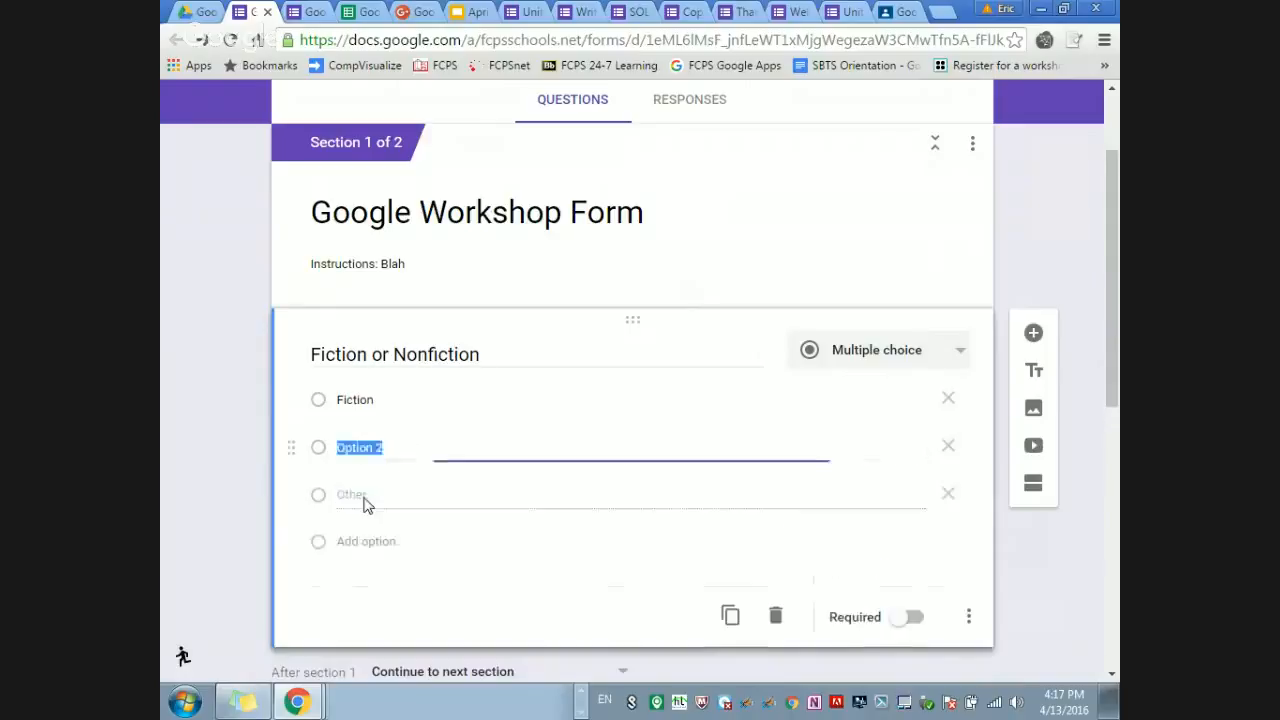
text(Nonfiction)
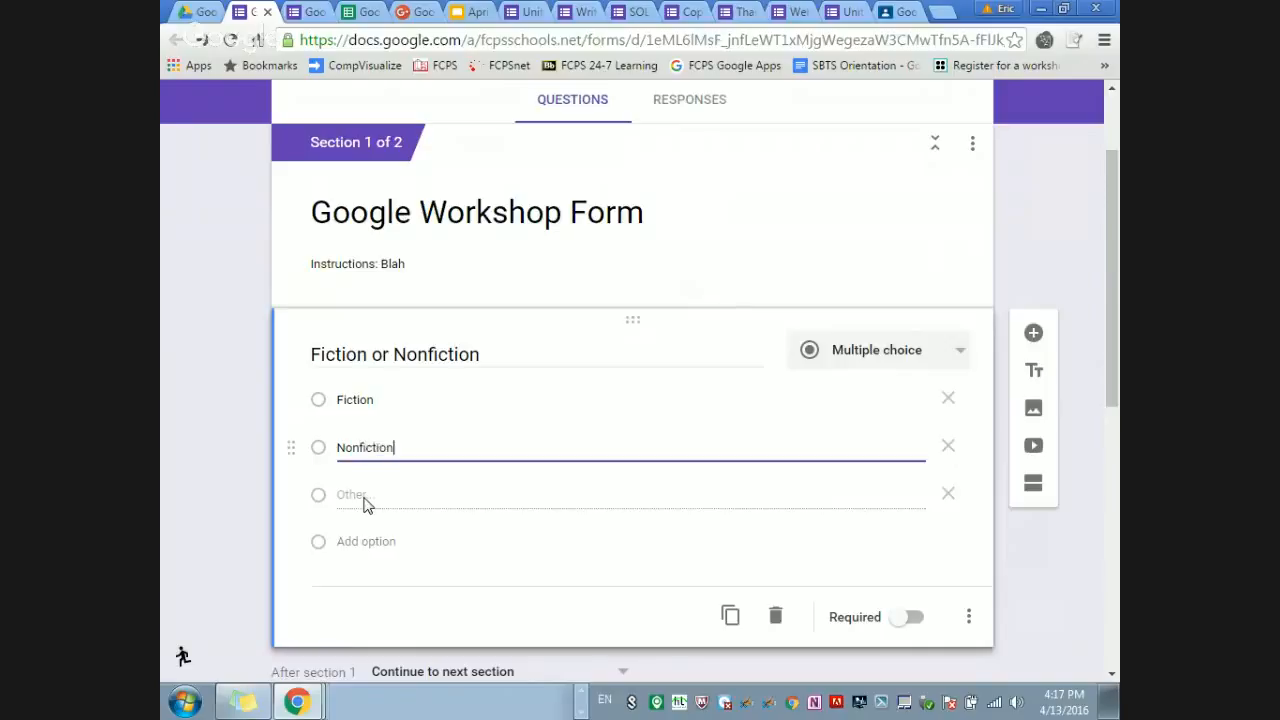
key(Tab)
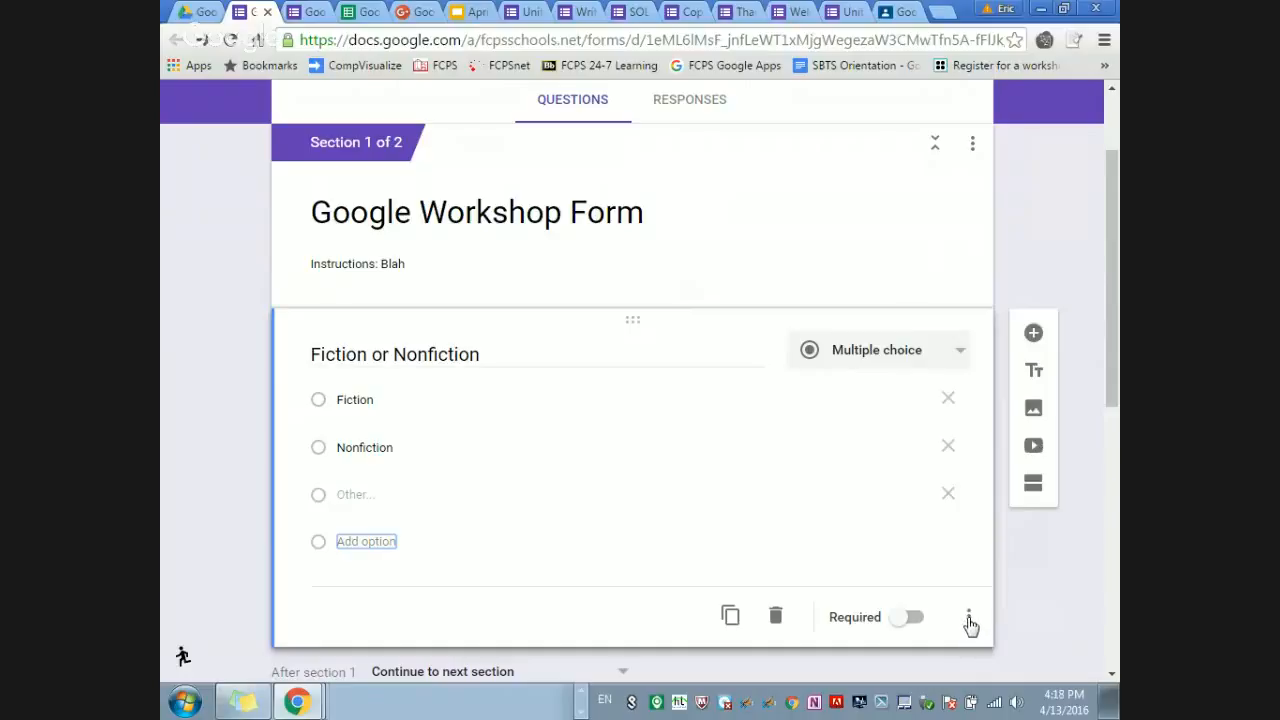
Step: Turn on going to a section based on the answer for the Fiction or Nonfiction question
click(968, 620)
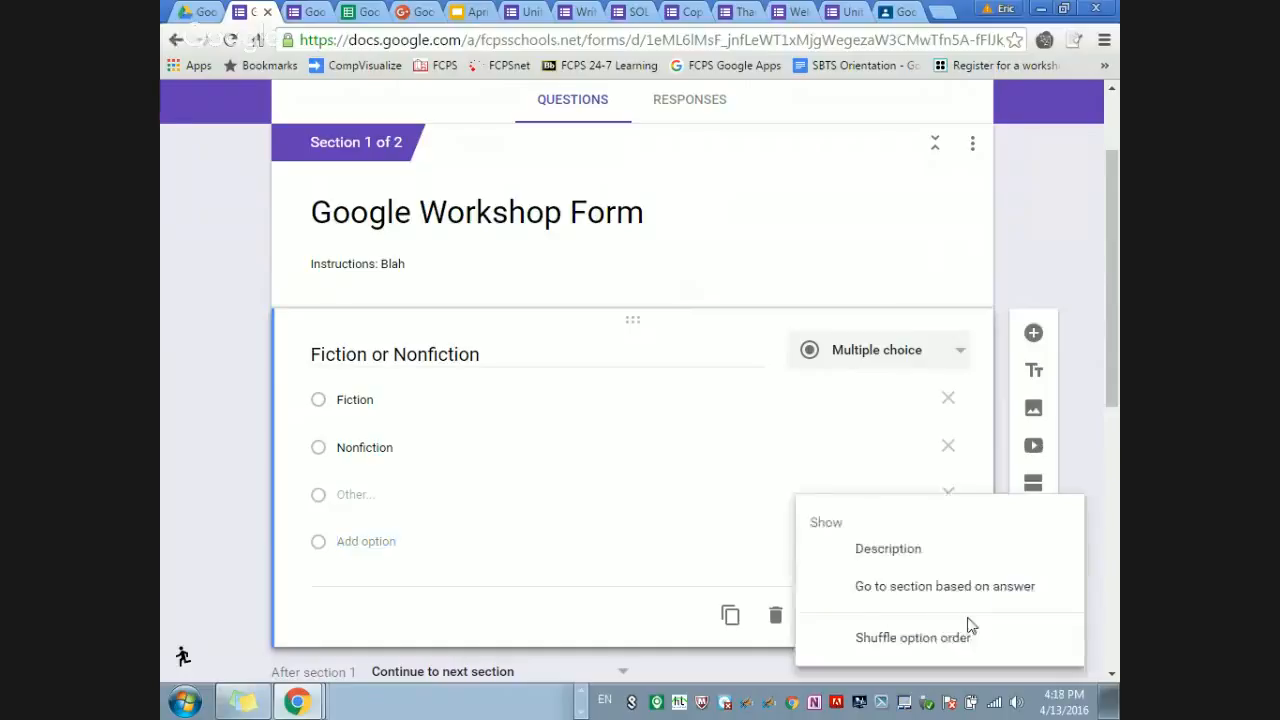
click(866, 594)
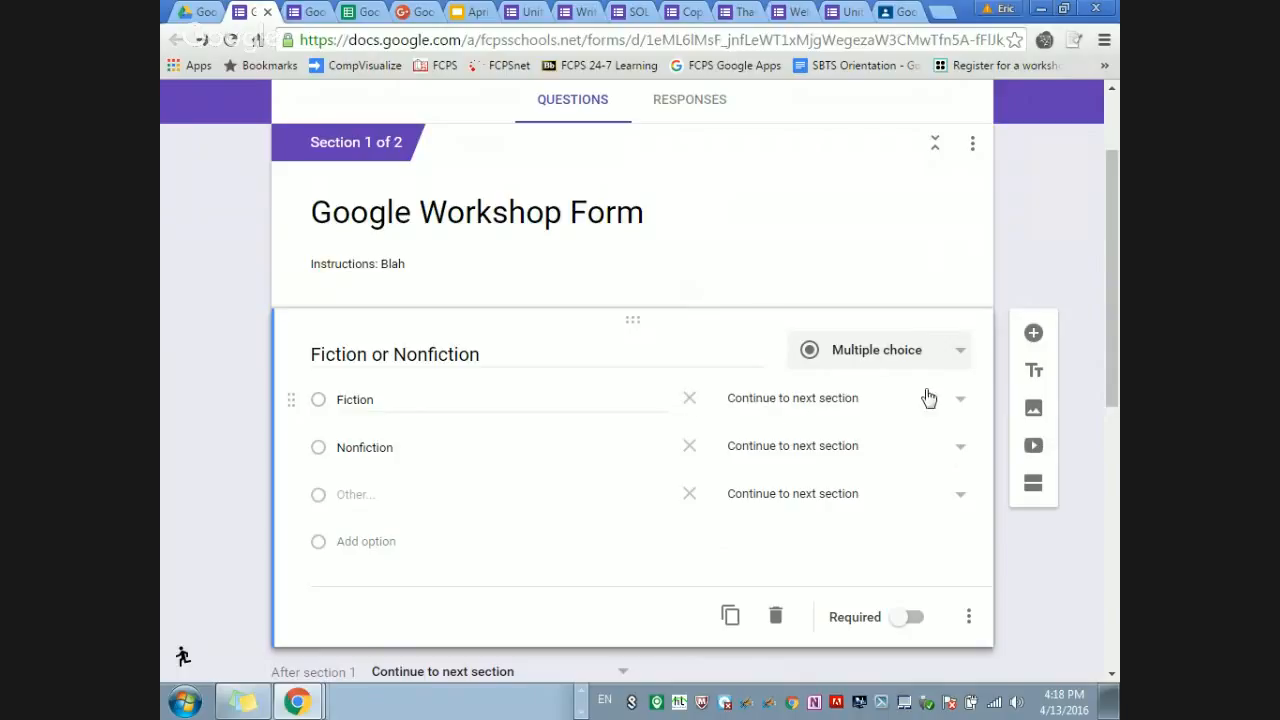
scroll(415, 461, down, 4)
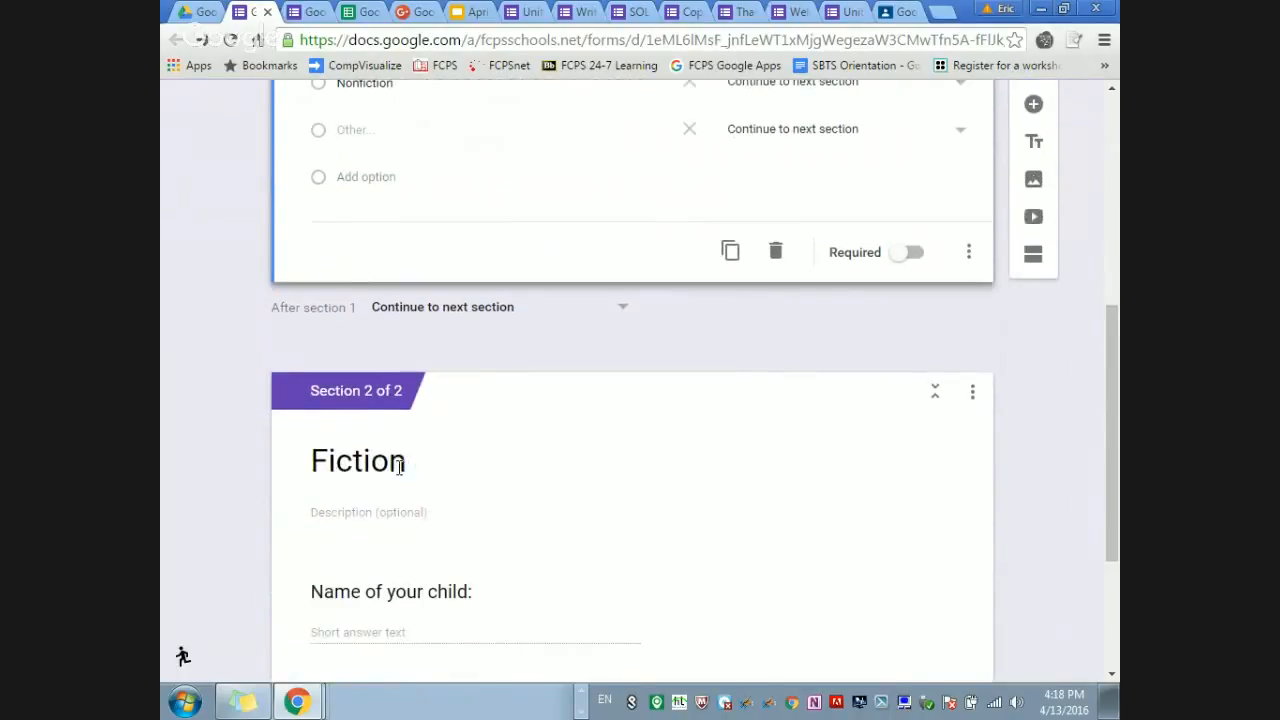
scroll(840, 549, down, 2)
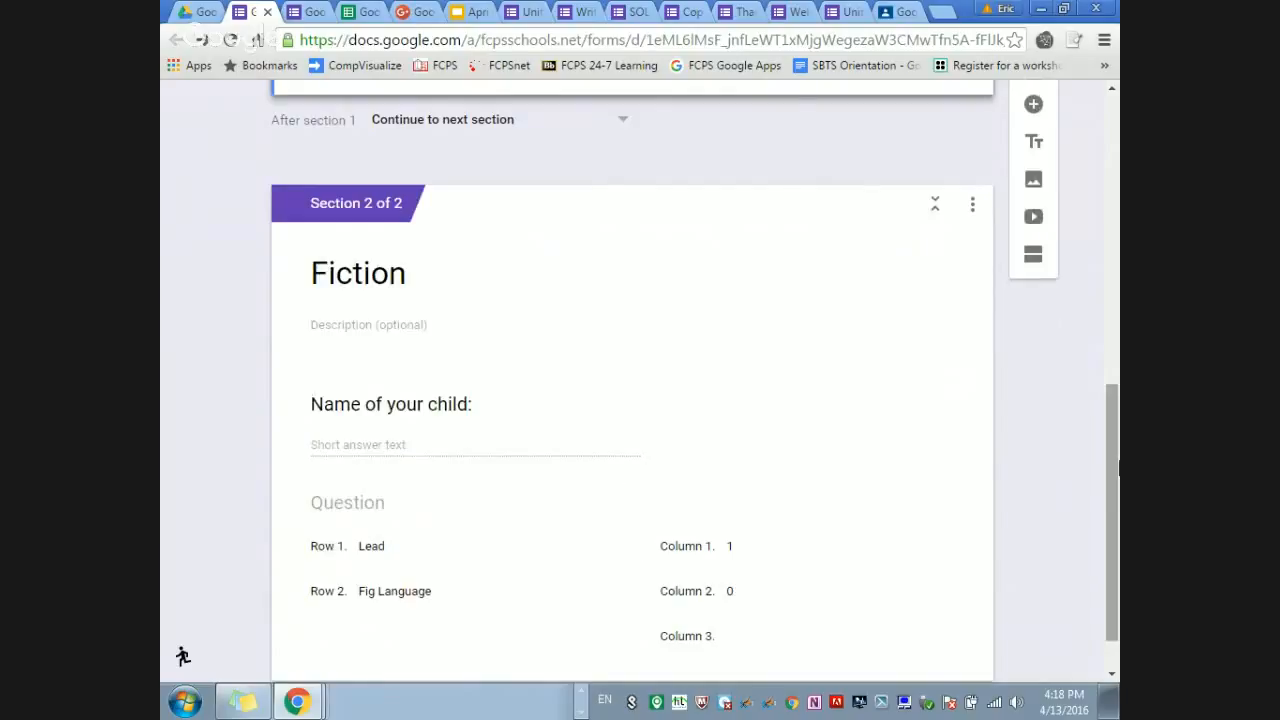
scroll(1094, 371, up, 4)
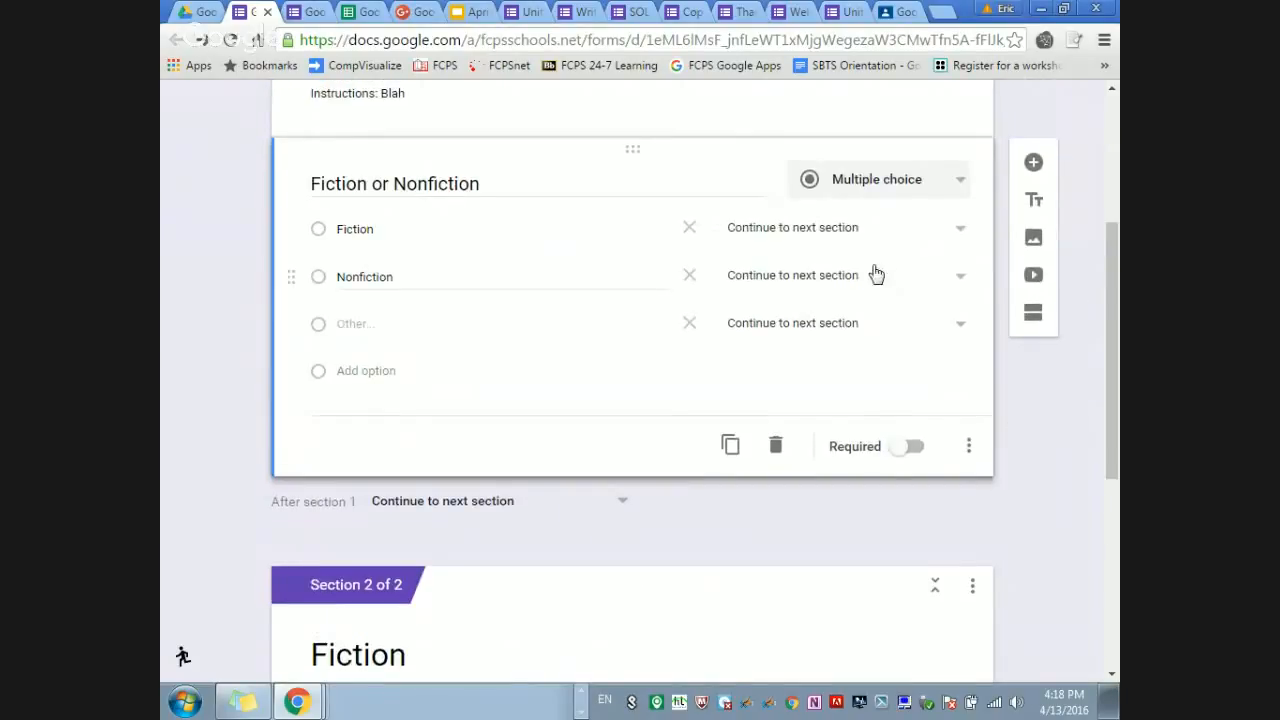
Step: Send the Fiction answer to section 2 (Fiction) and open the destination choices for the Nonfiction answer
click(857, 229)
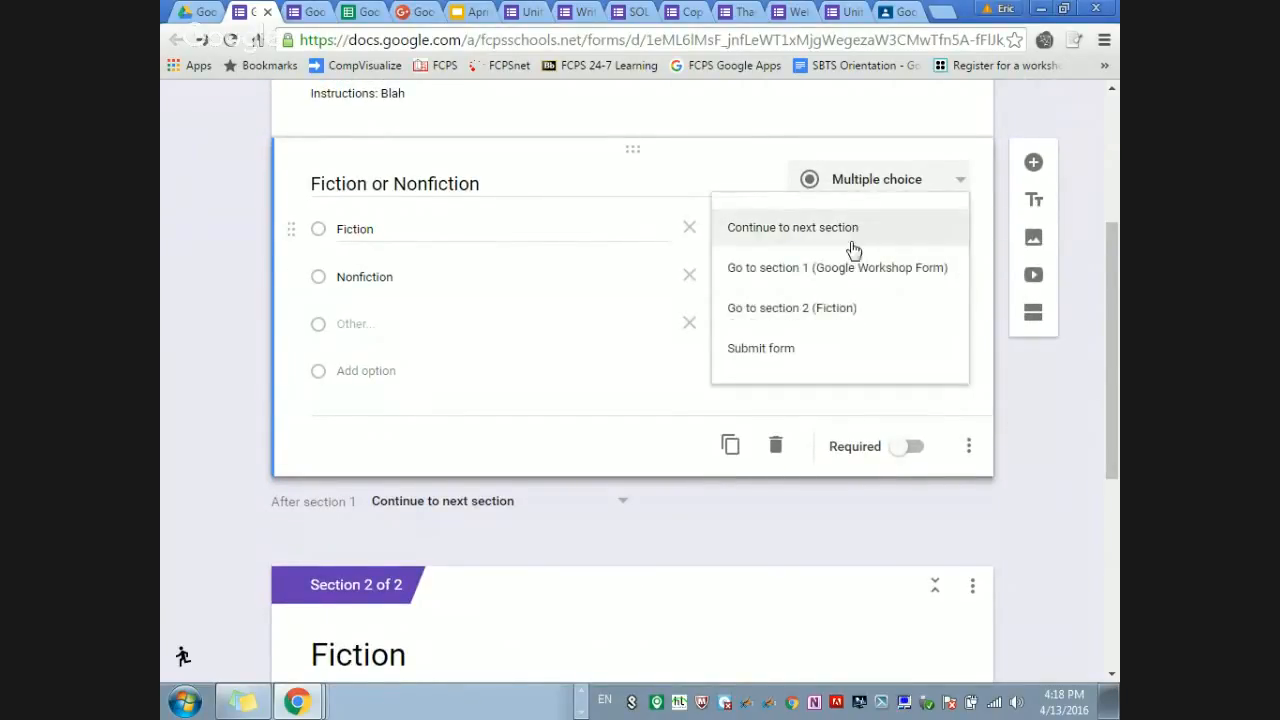
click(838, 313)
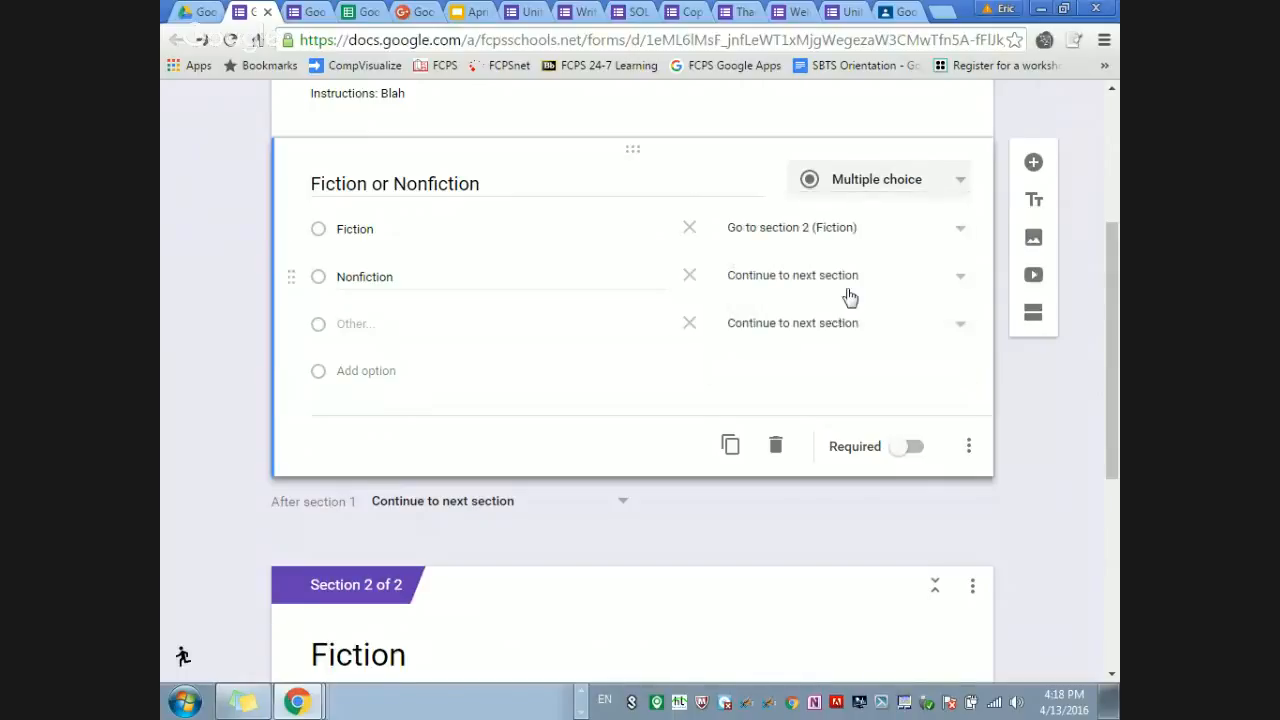
click(848, 295)
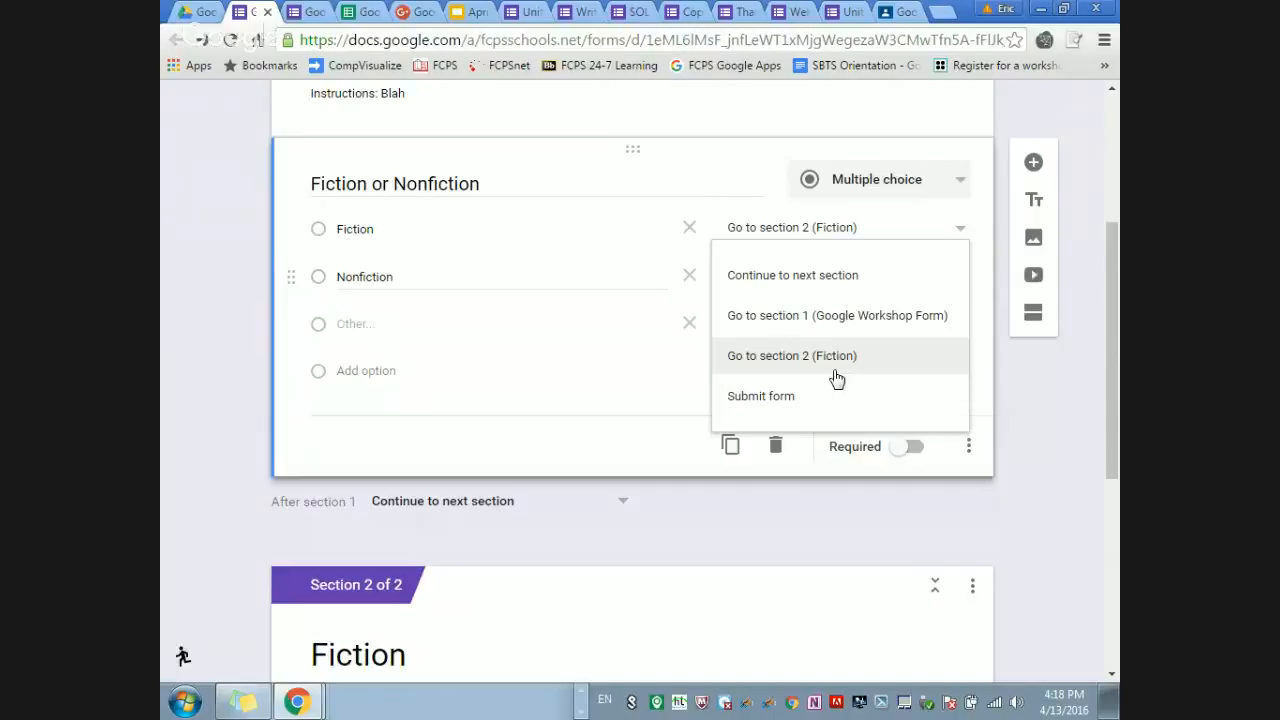
scroll(1104, 370, up, 3)
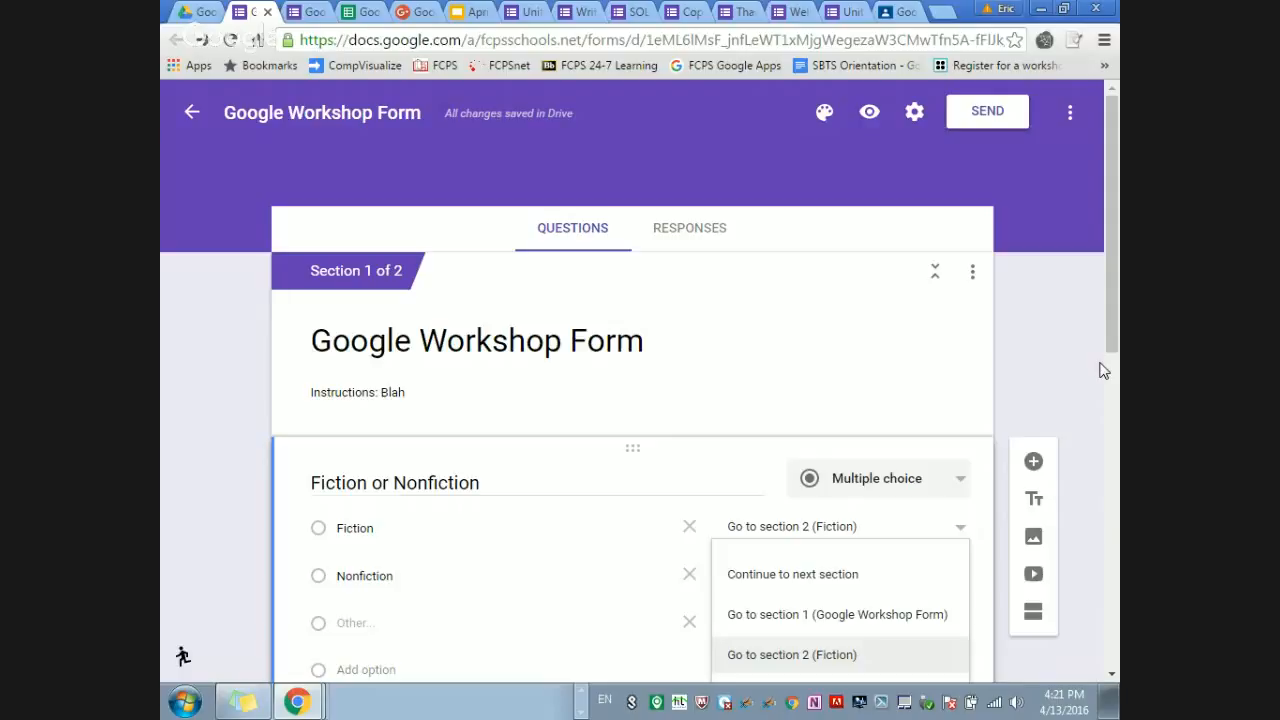
Step: Go to the form's responses spreadsheet and browse the available add-ons, including Flubaroo, autoCrat and g(Math) for Sheets
click(355, 11)
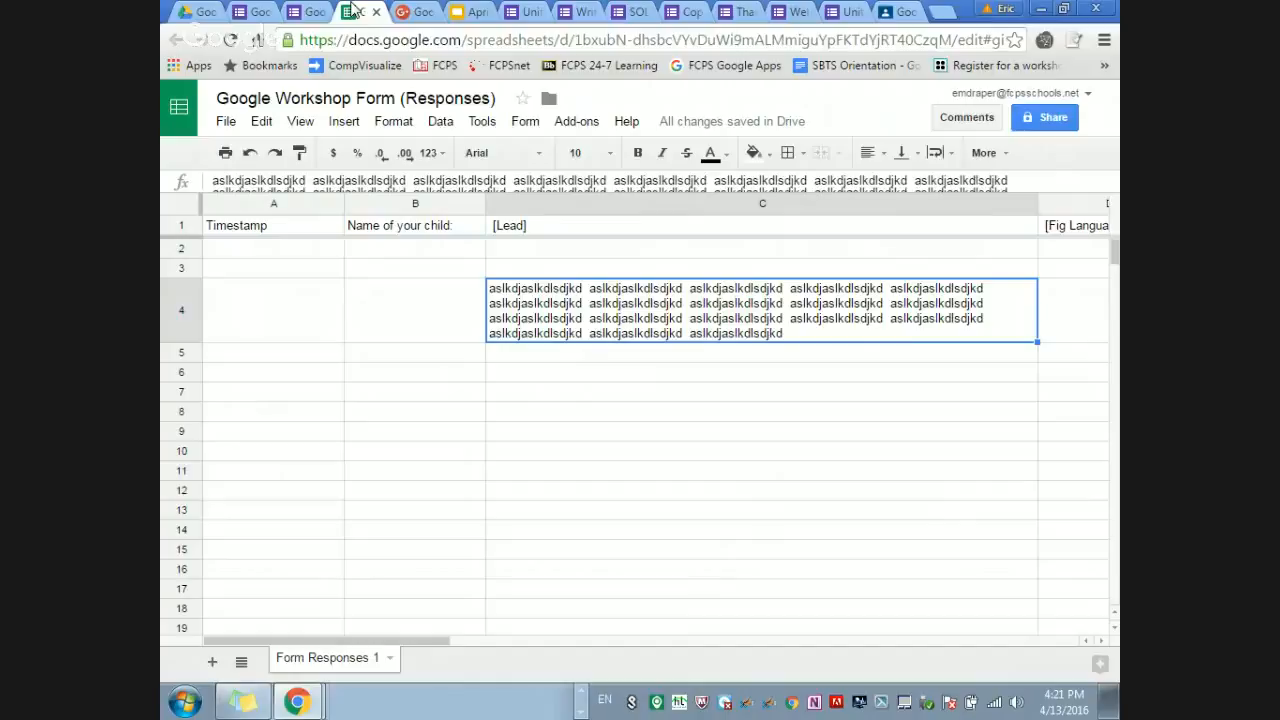
click(577, 123)
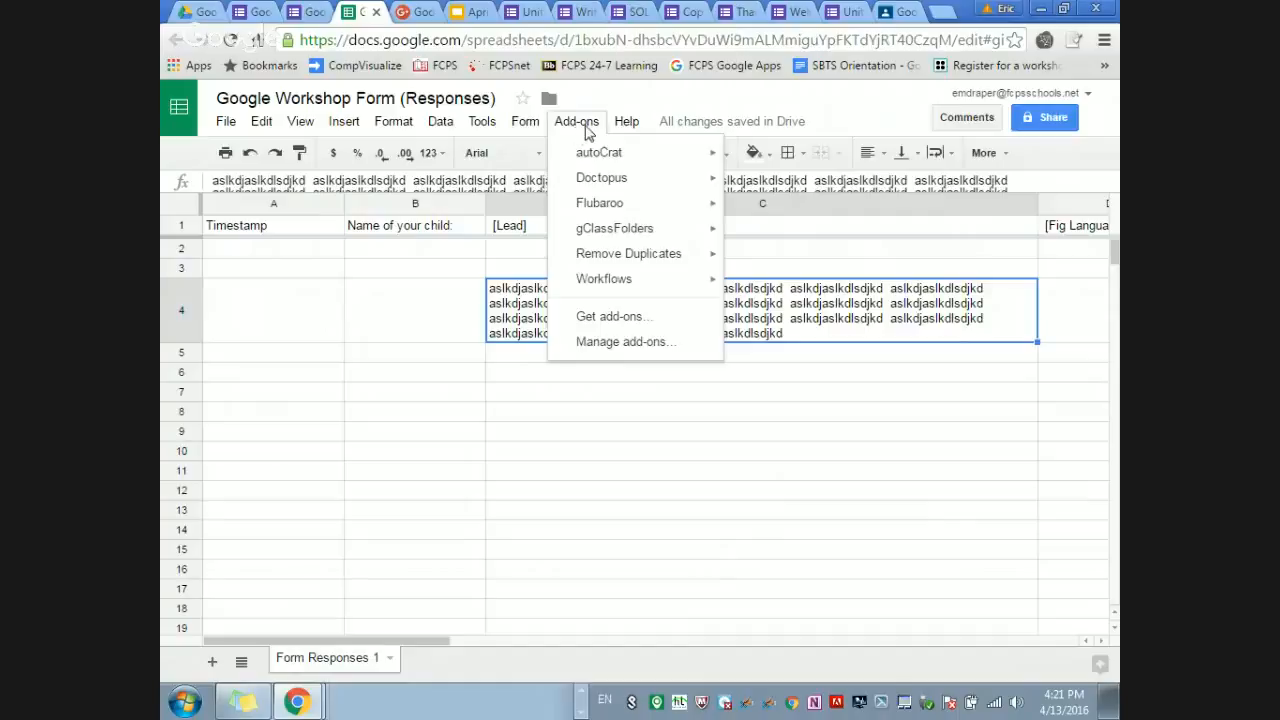
click(605, 317)
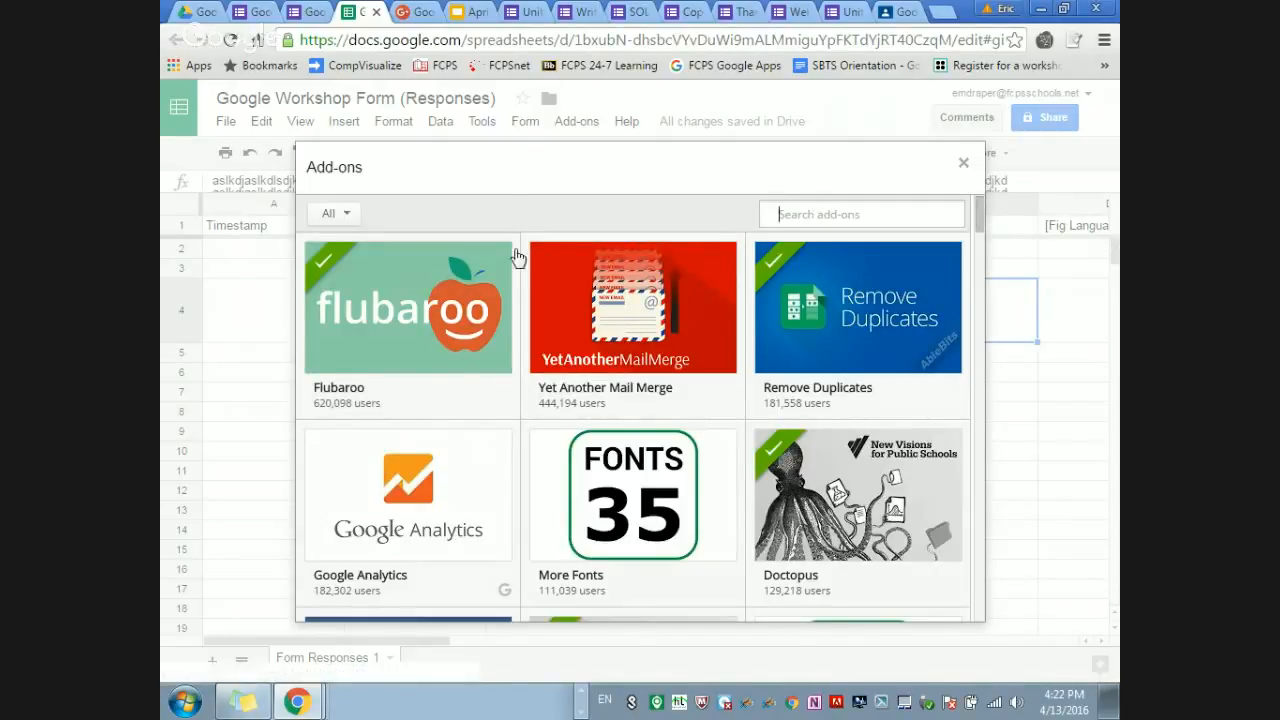
mouse_move(420, 286)
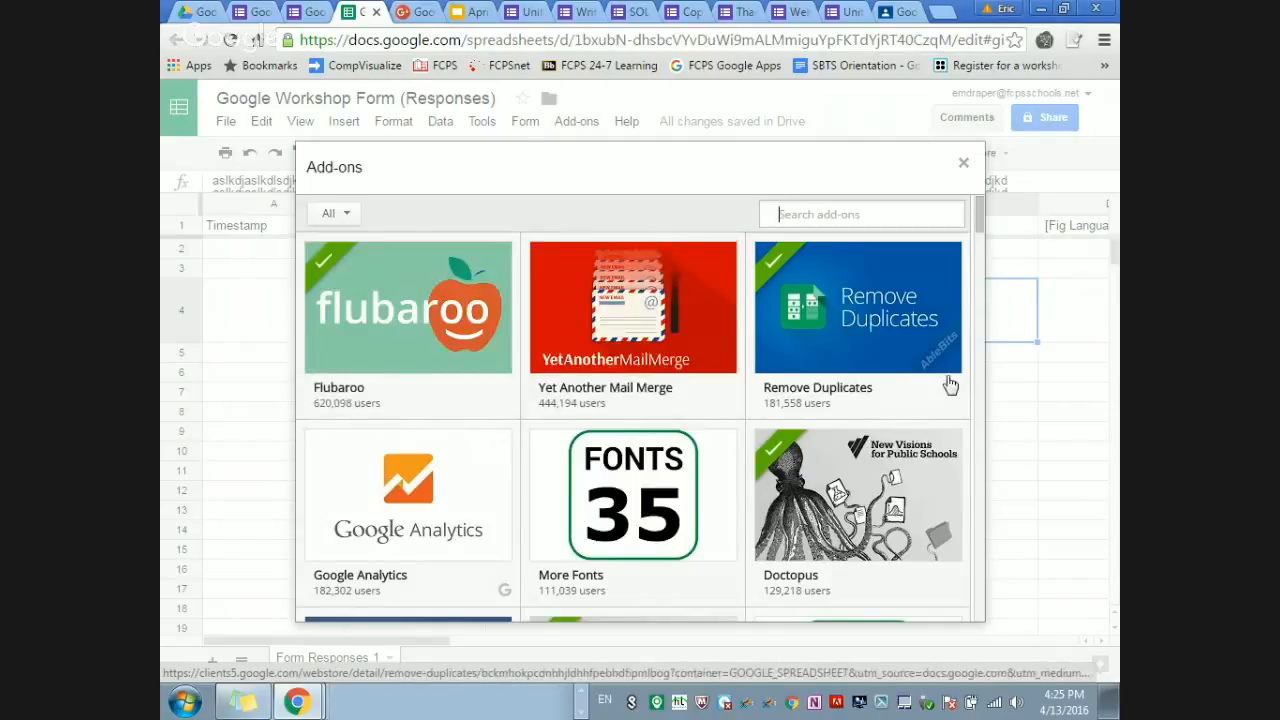
click(978, 252)
click(978, 252)
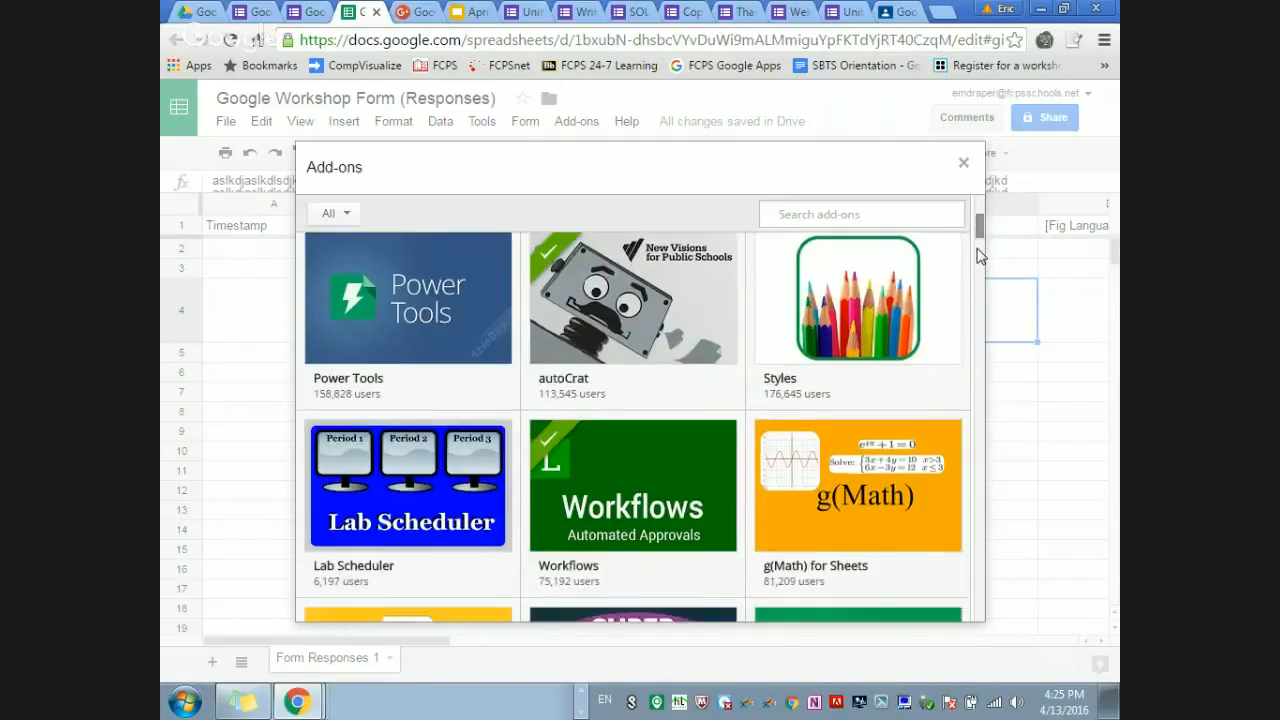
drag(978, 252, 980, 234)
mouse_move(796, 442)
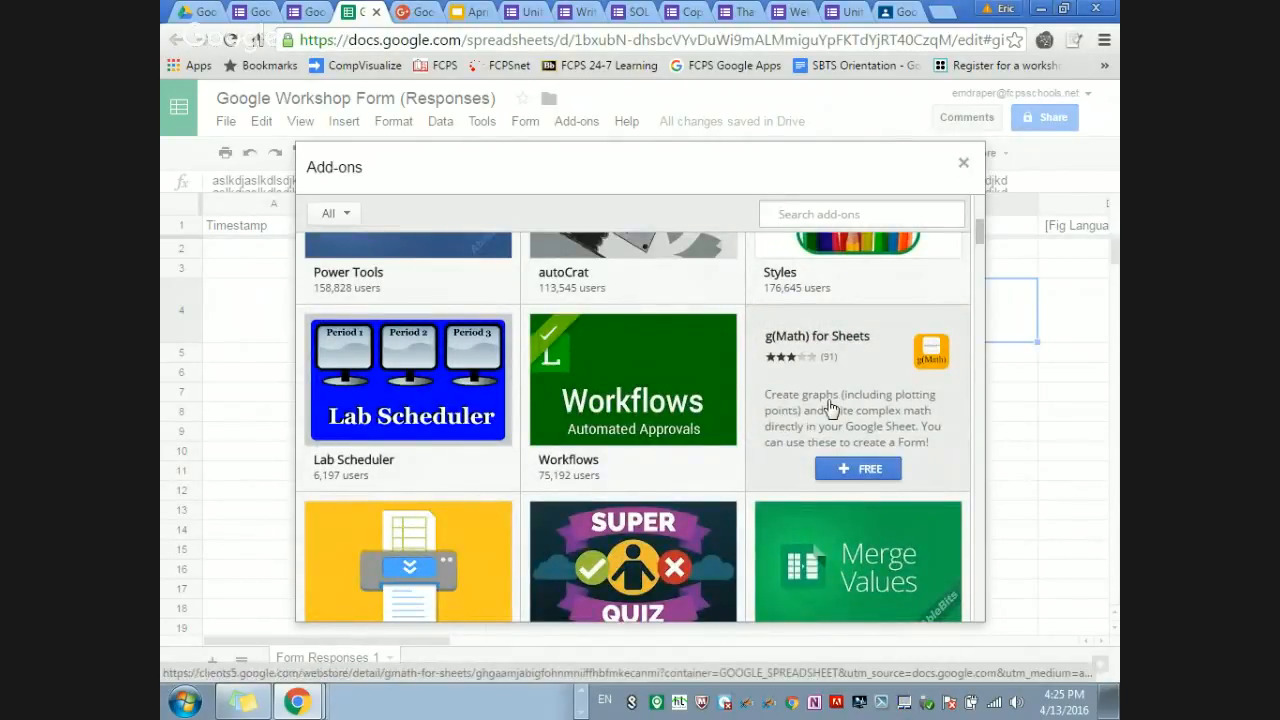
mouse_move(686, 500)
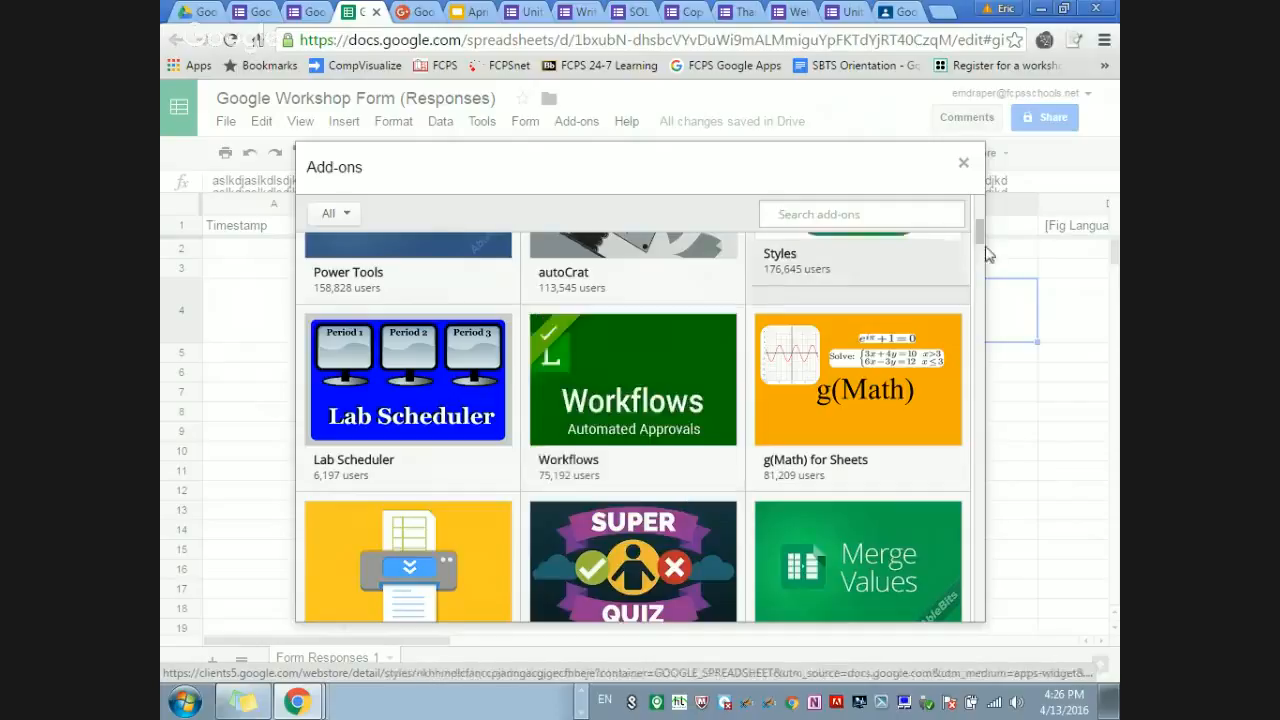
scroll(980, 240, up, 2)
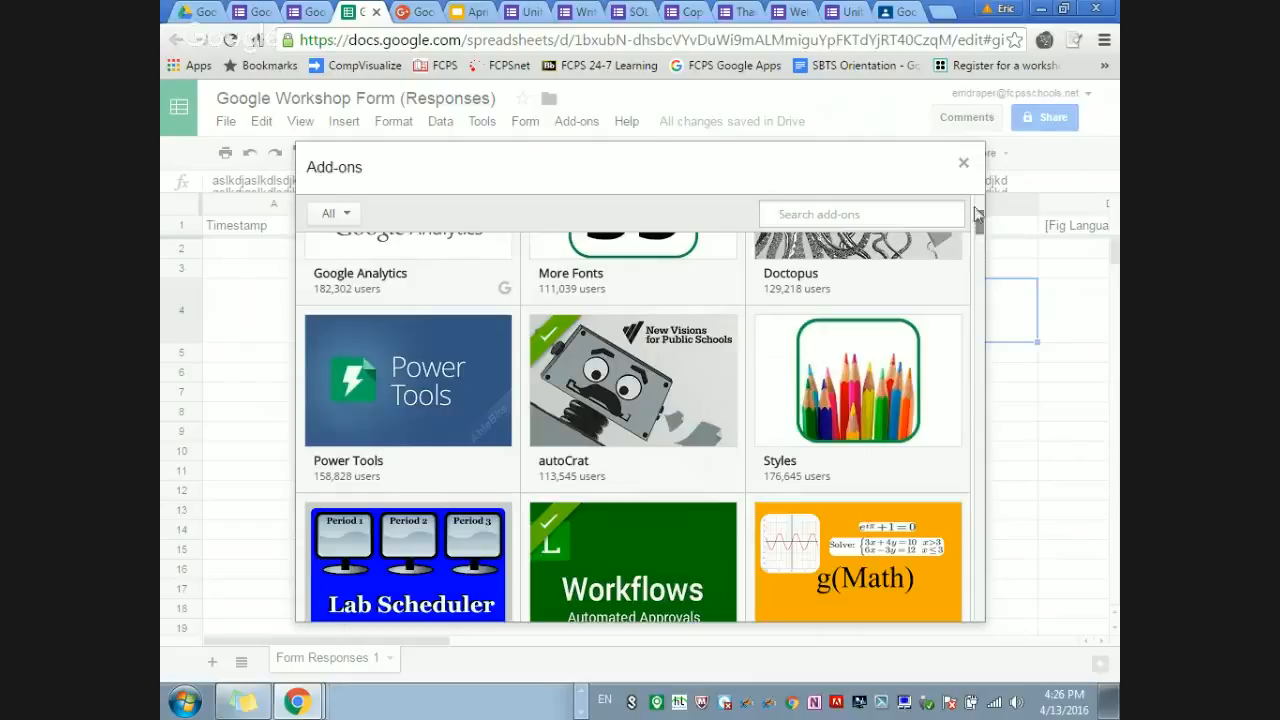
click(963, 162)
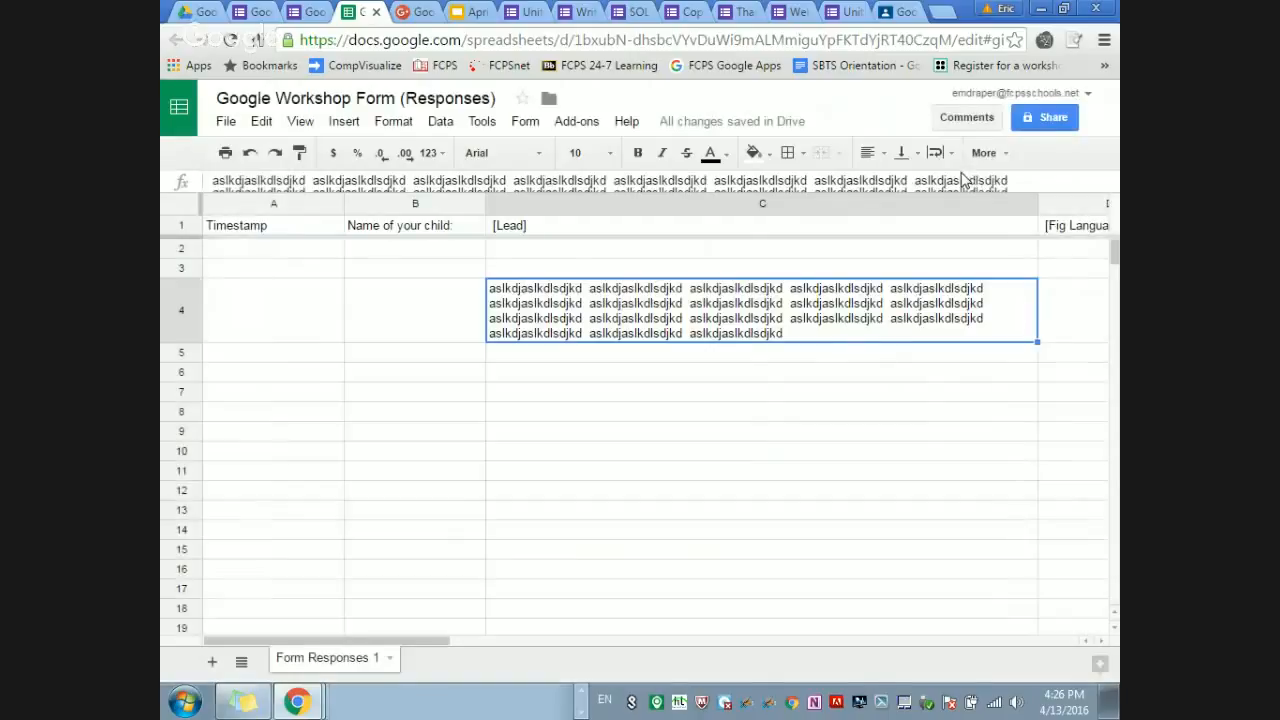
Step: Return to the form editor and review the settings for who can respond, leaving without saving
click(288, 10)
click(266, 10)
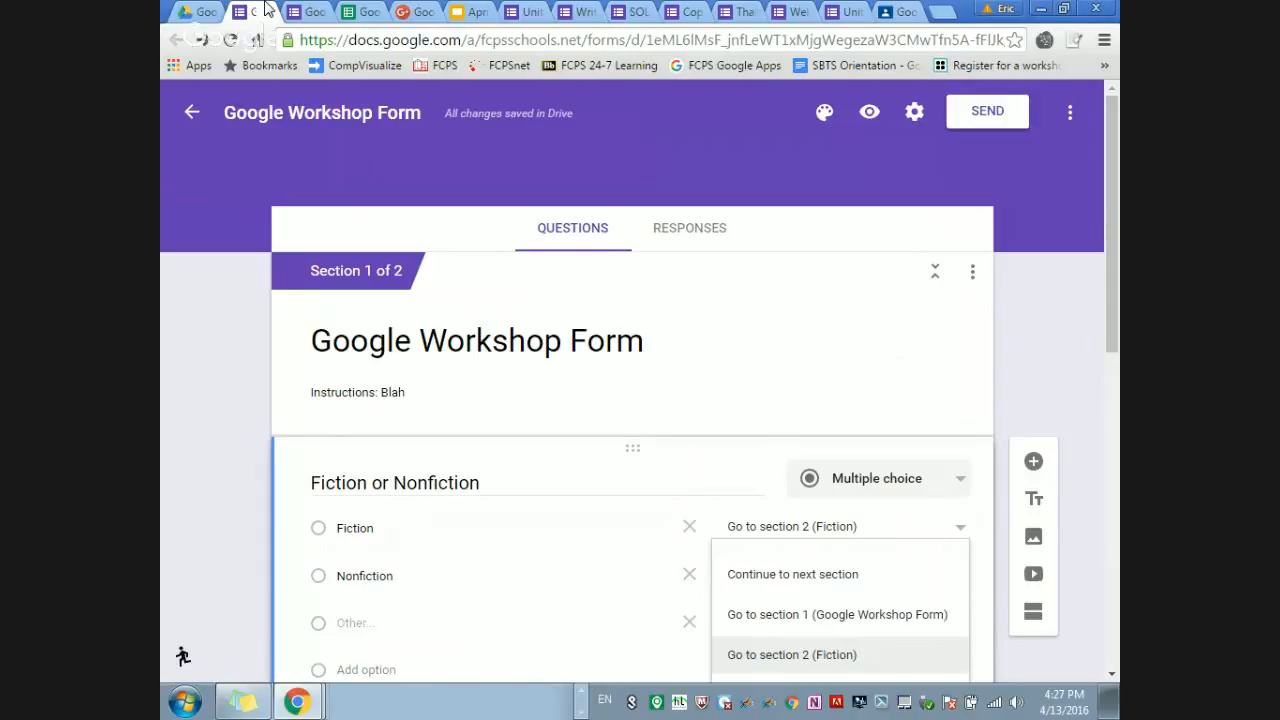
click(913, 113)
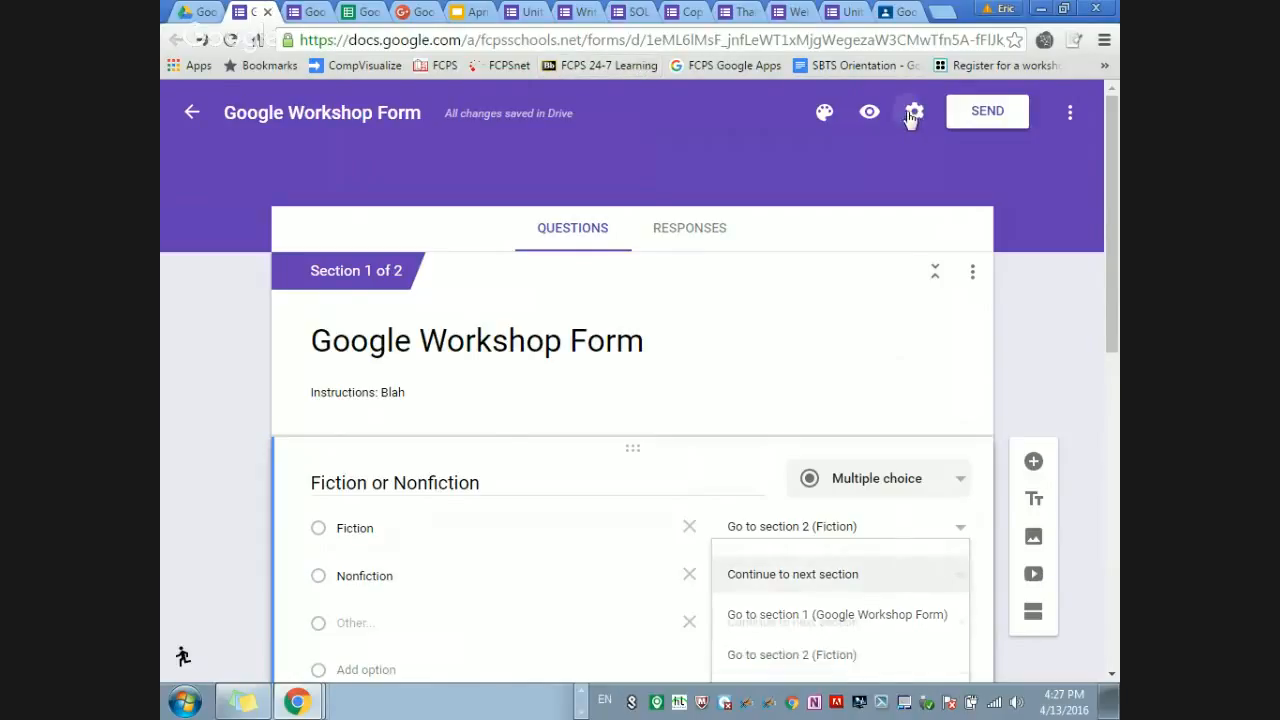
mouse_move(850, 195)
mouse_down()
mouse_move(862, 360)
mouse_move(854, 216)
mouse_up()
click(925, 158)
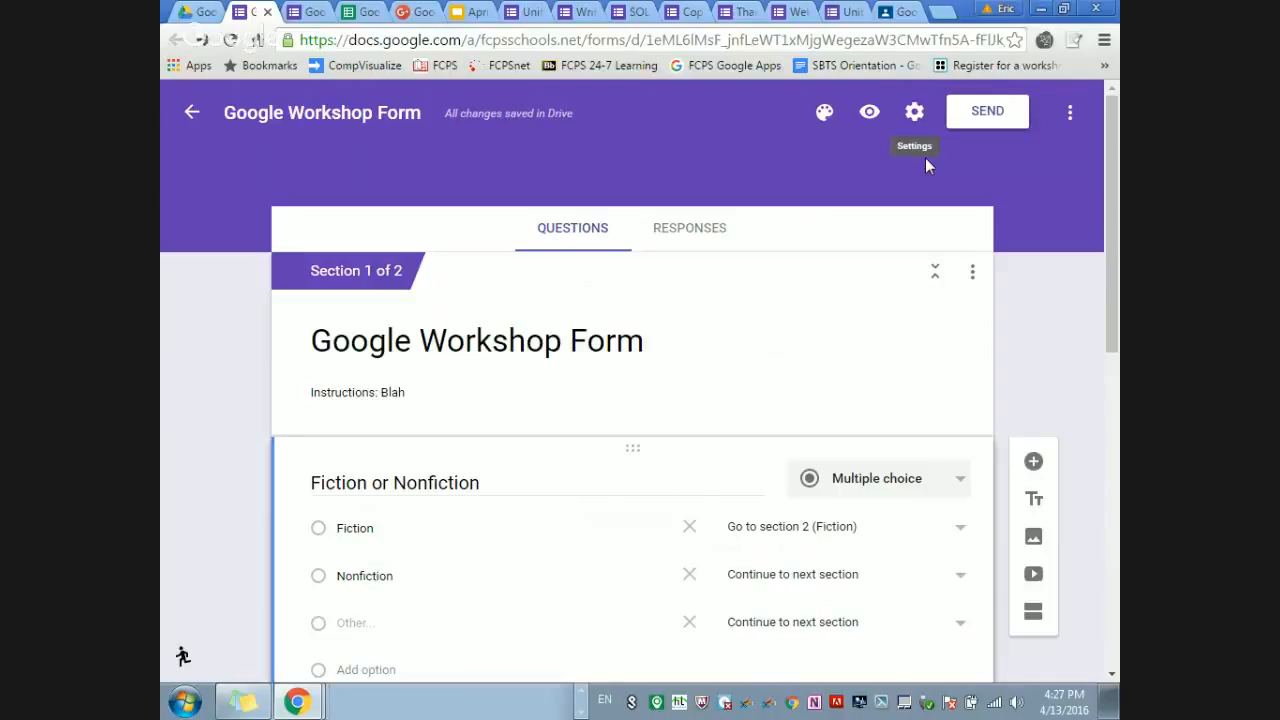
click(914, 112)
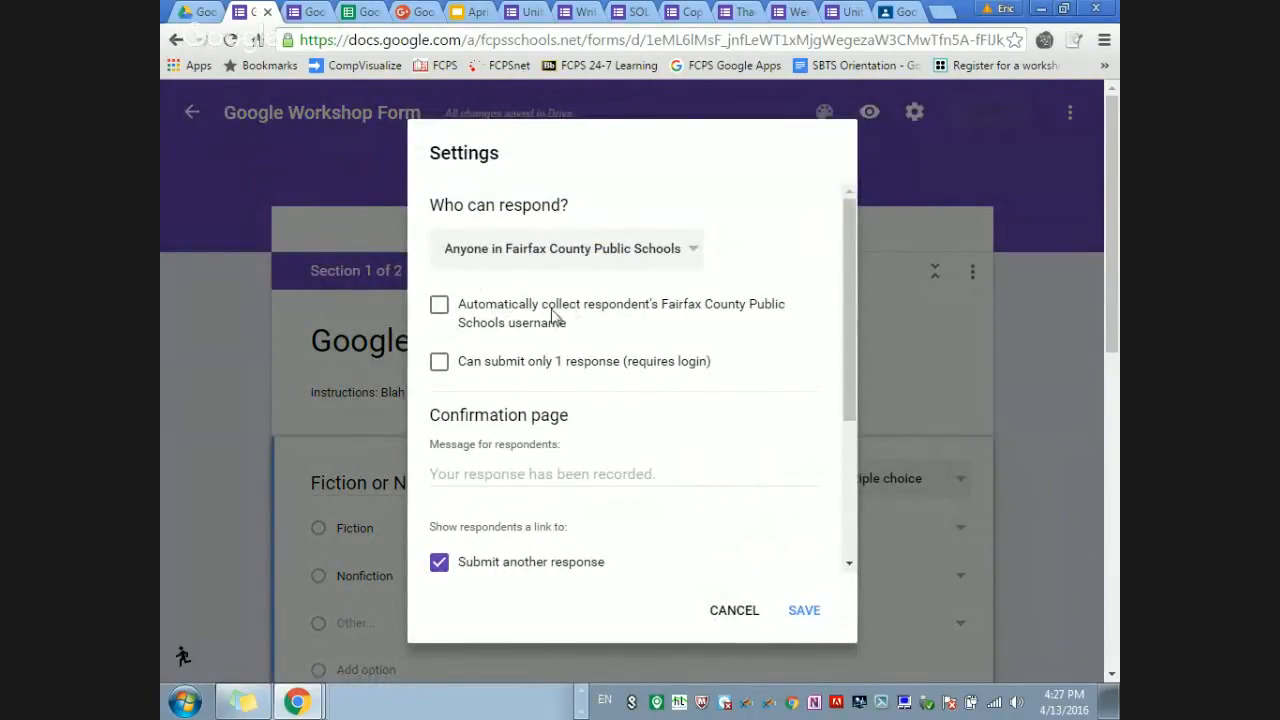
click(698, 259)
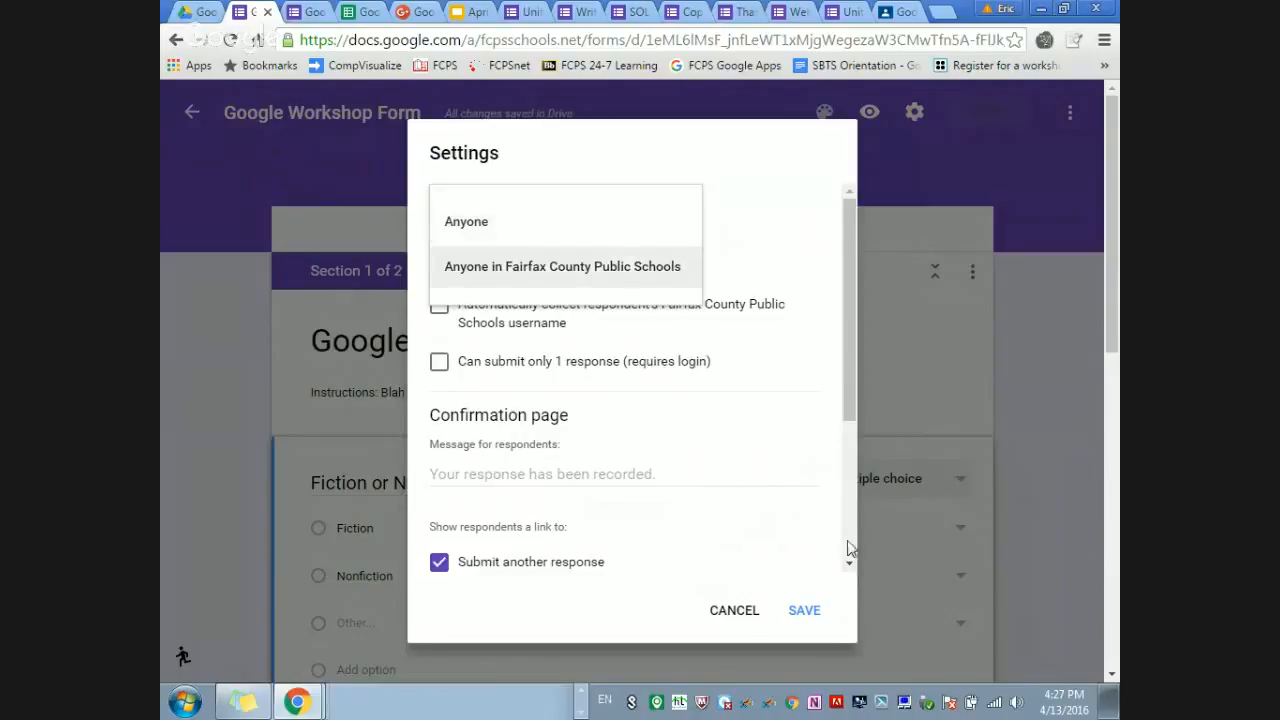
click(745, 610)
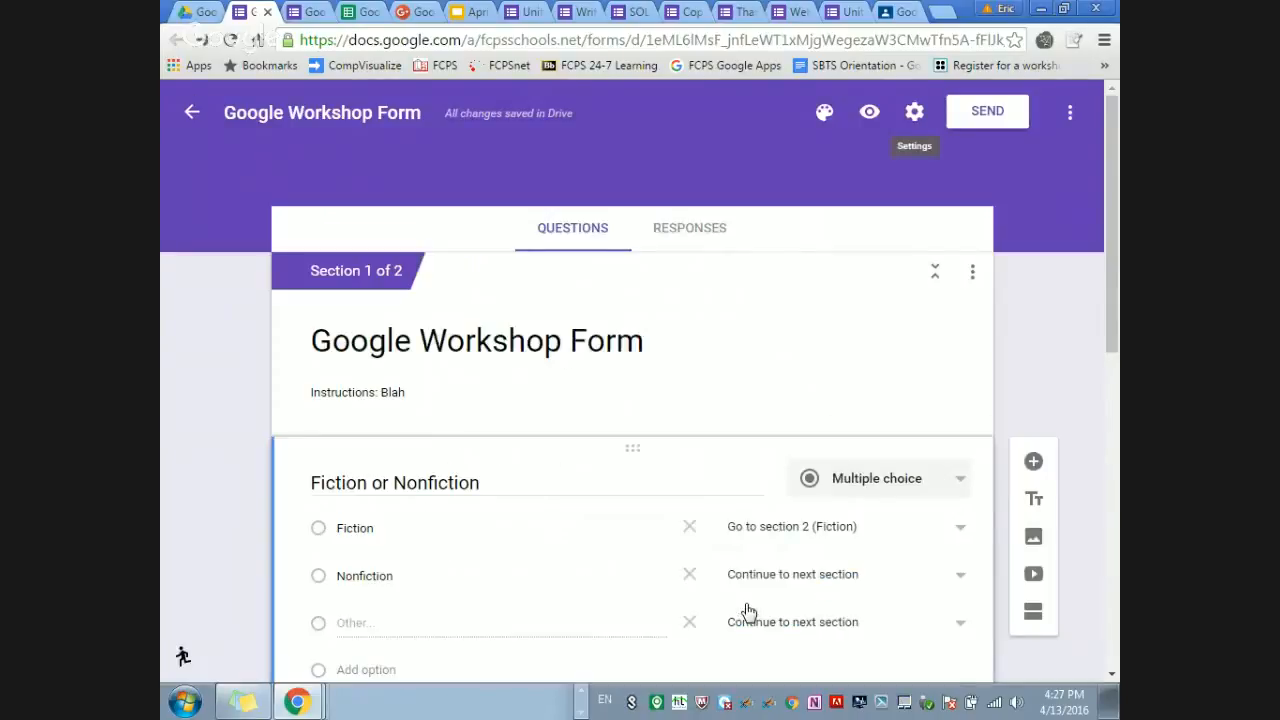